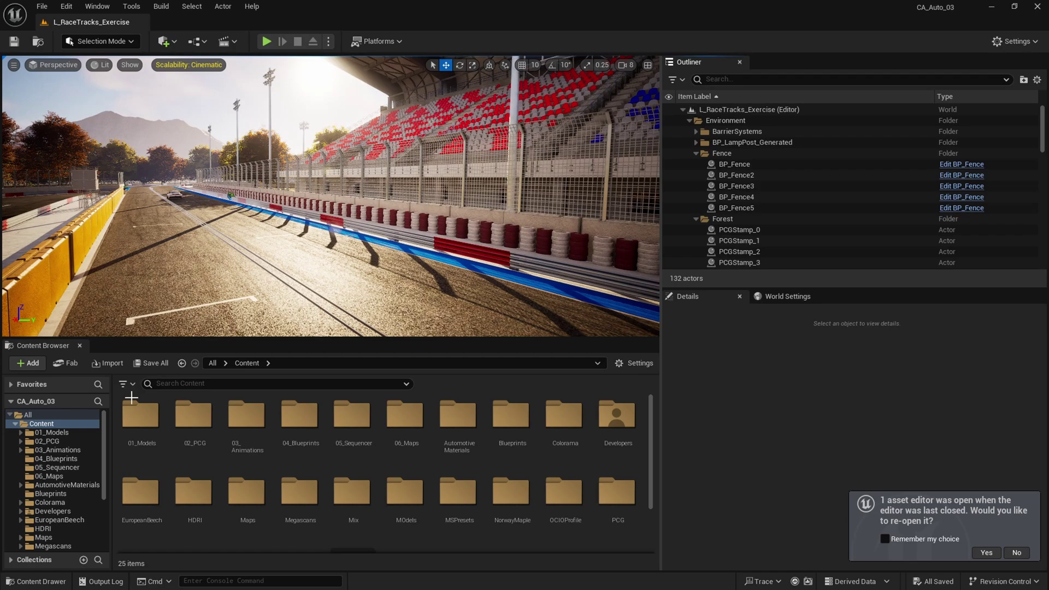
- Search Project Settings for the path tracing option using 'pathr', then close it
click(66, 6)
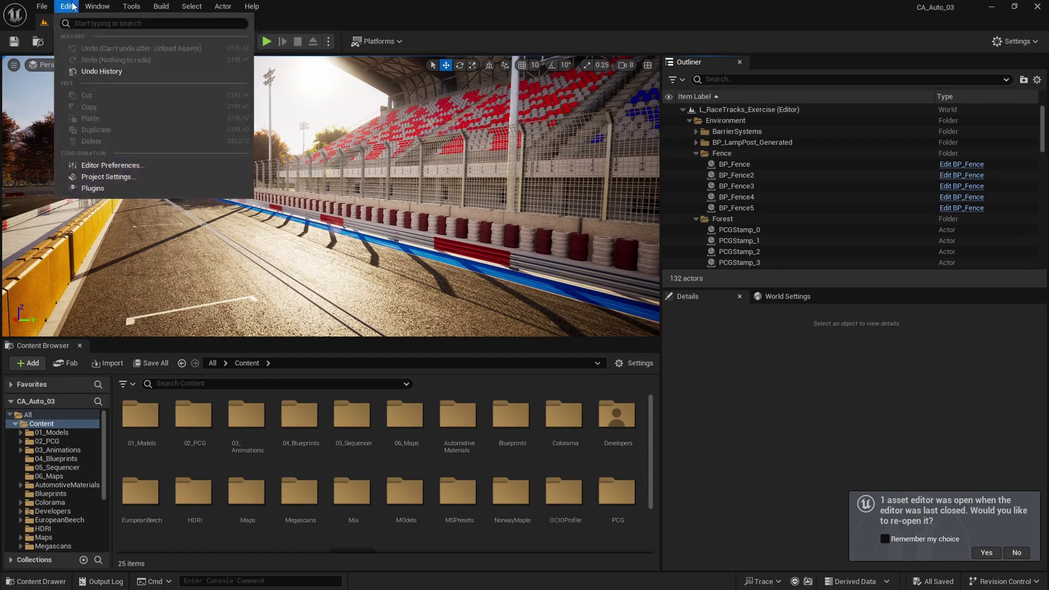
click(136, 176)
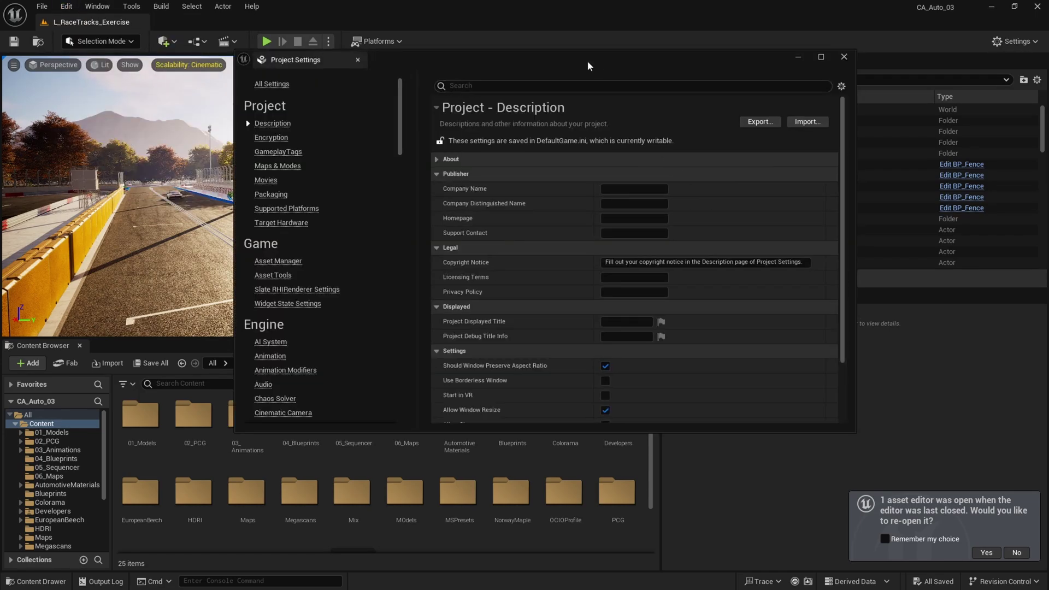
drag(588, 61, 647, 71)
click(623, 96)
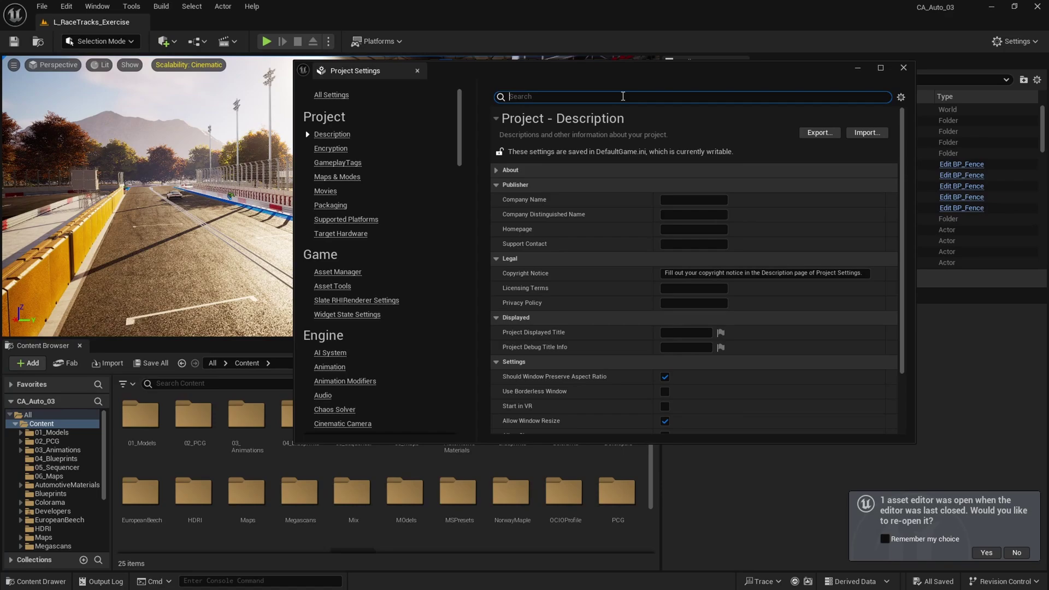
text(patht)
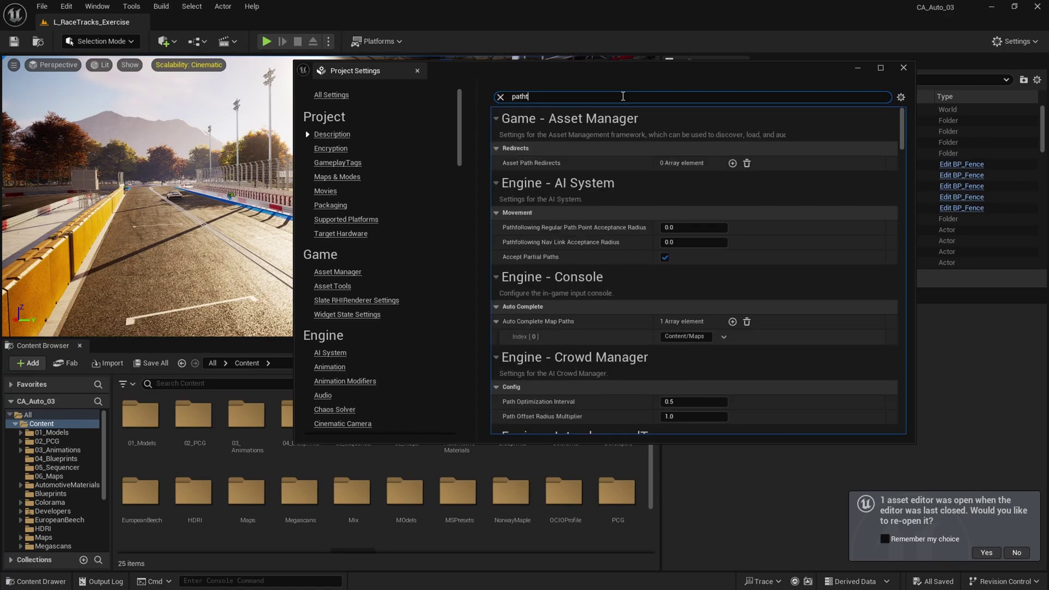
text(r)
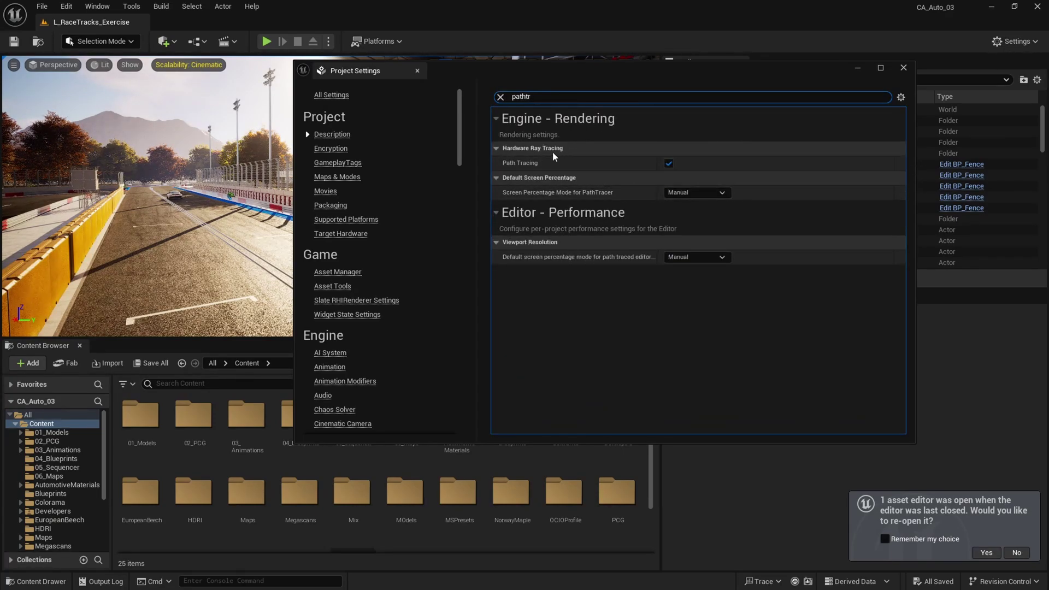
click(903, 68)
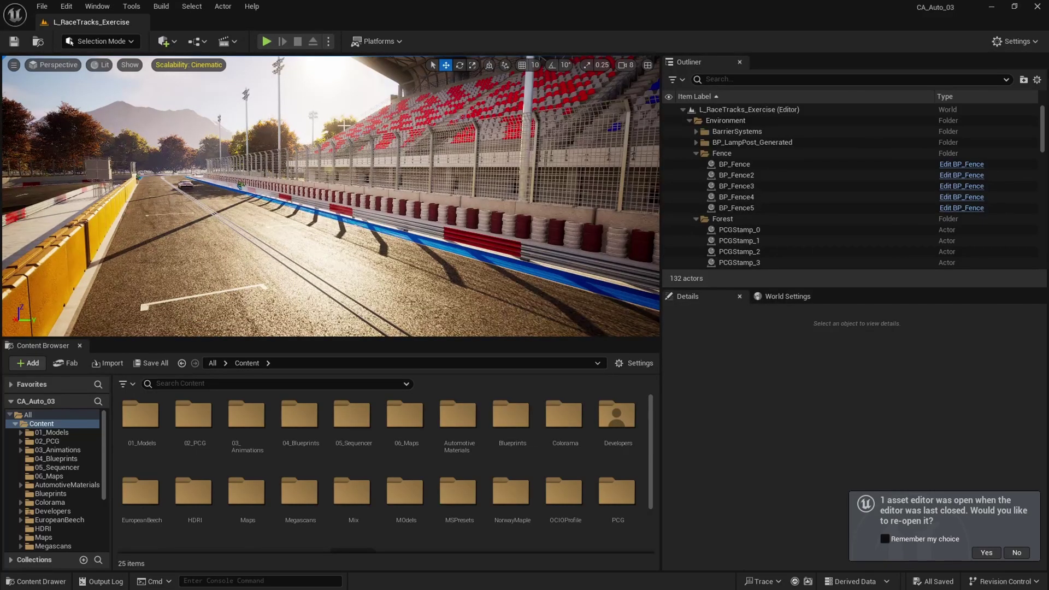
- Preview the track toward the barrier in Path Tracing view mode, then return to Lit
click(100, 64)
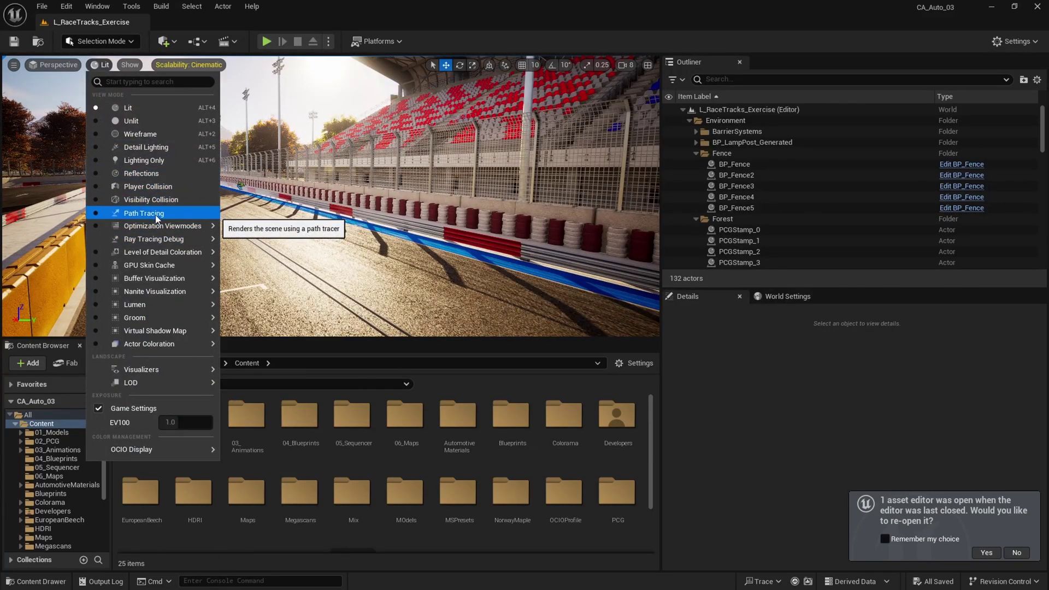
click(151, 213)
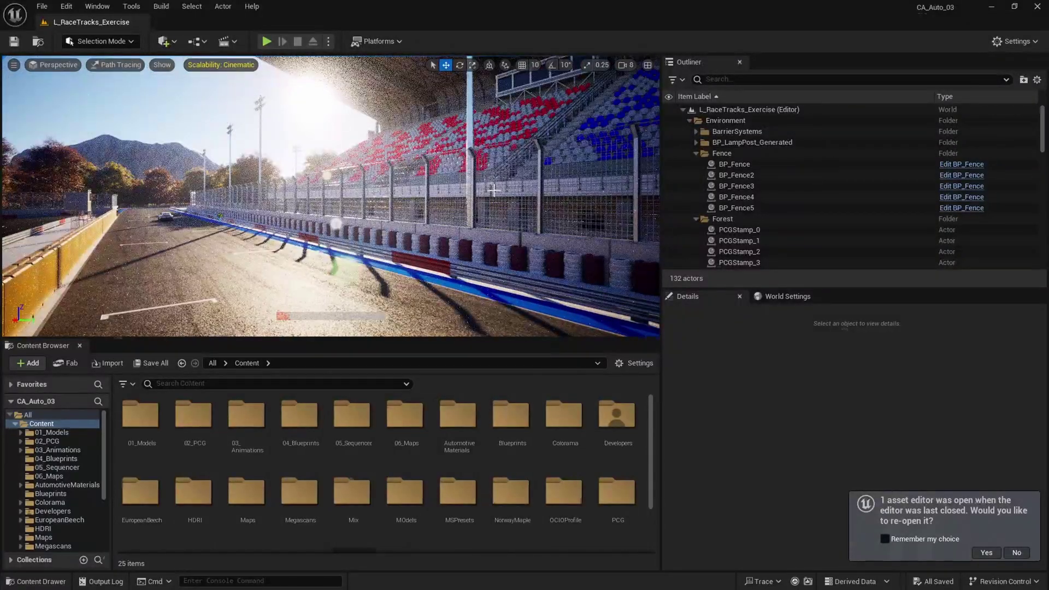
mouse_move(493, 189)
right_down()
mouse_move(543, 198)
mouse_move(479, 240)
right_up()
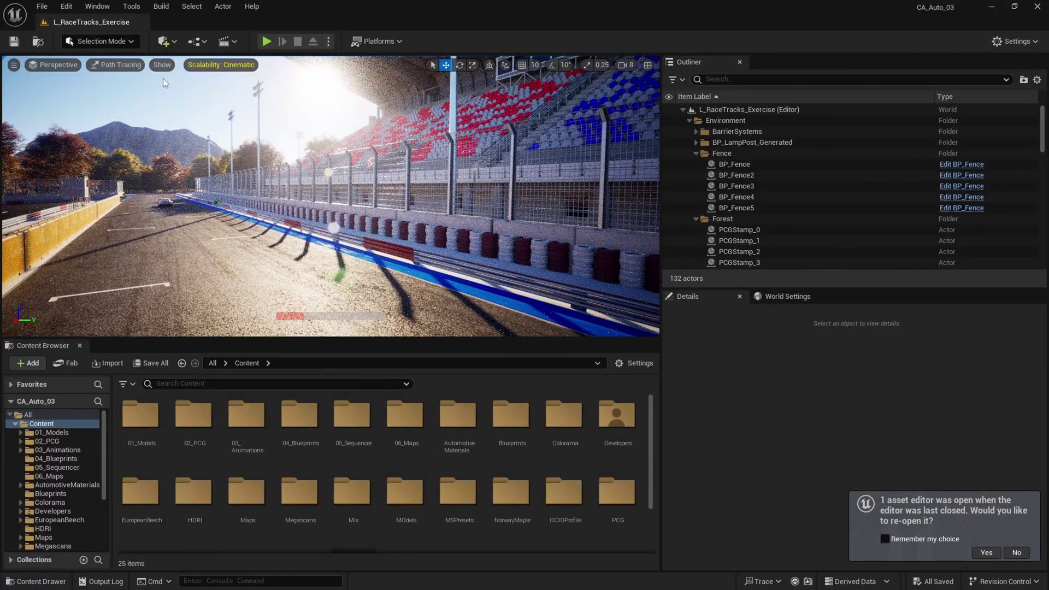
click(122, 65)
click(147, 108)
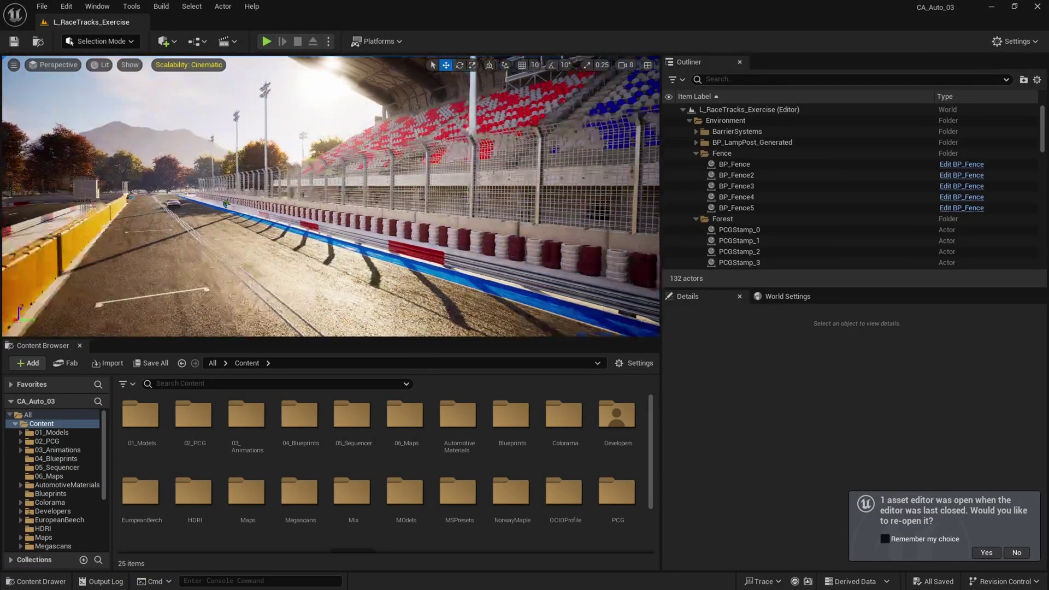
- Path-trace the viewport again while flying along the fence and track, then revert to Lit
click(105, 65)
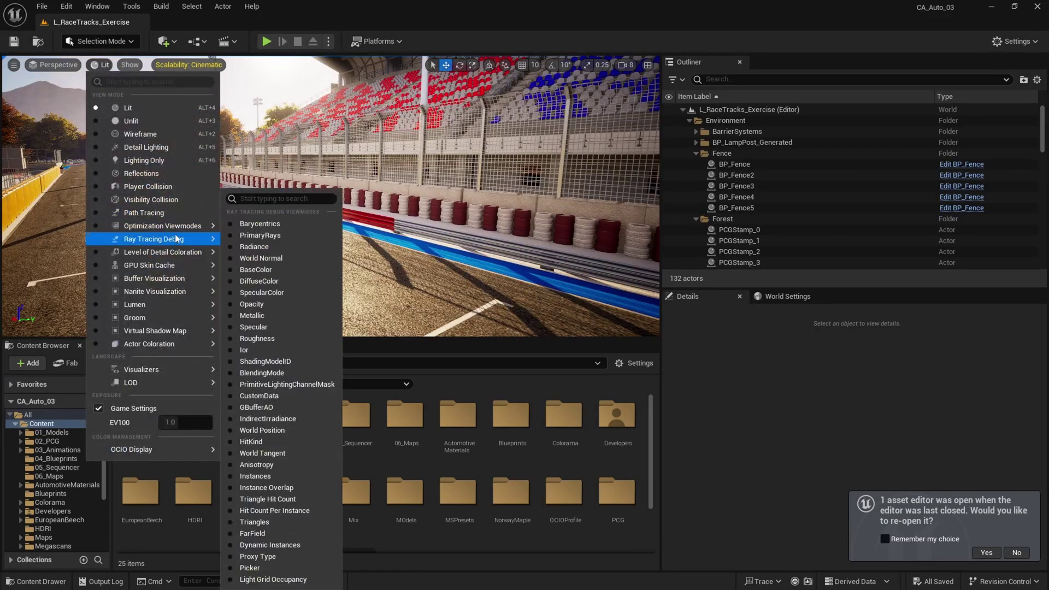
click(138, 209)
right_drag(331, 196, 298, 194)
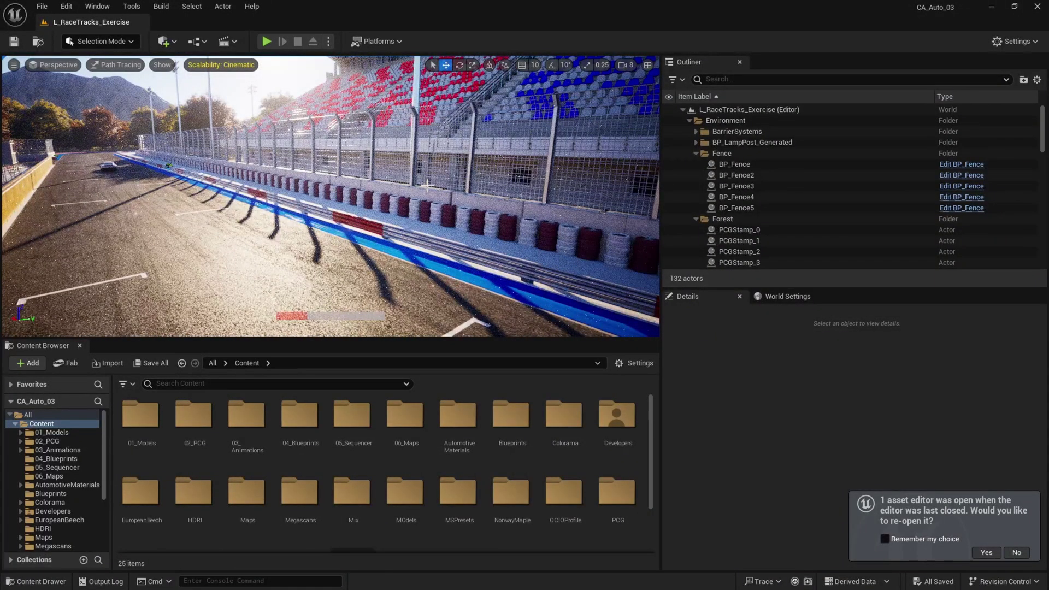
right_drag(427, 185, 402, 184)
click(117, 65)
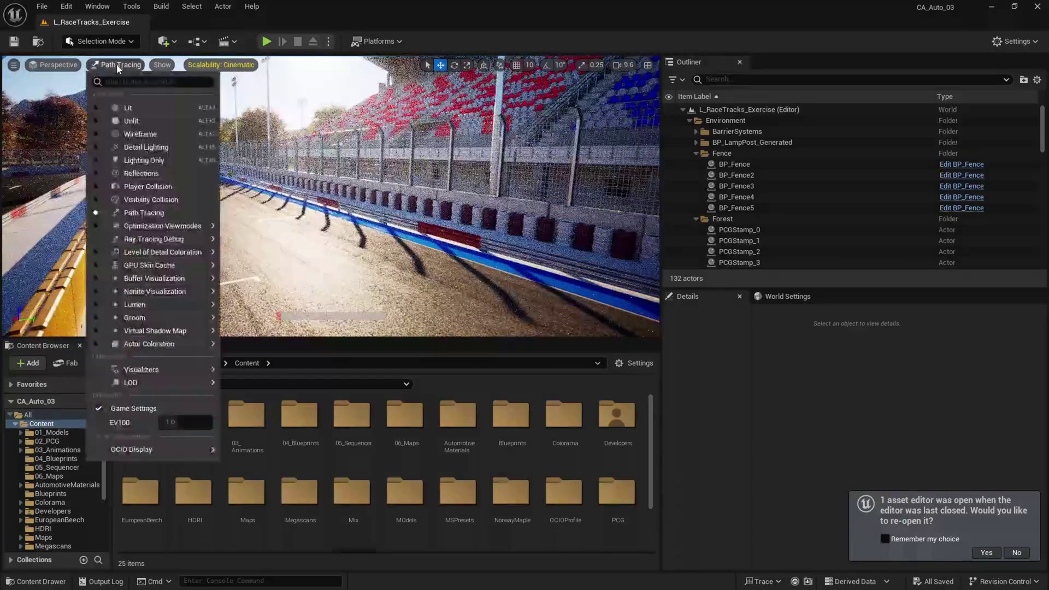
click(128, 108)
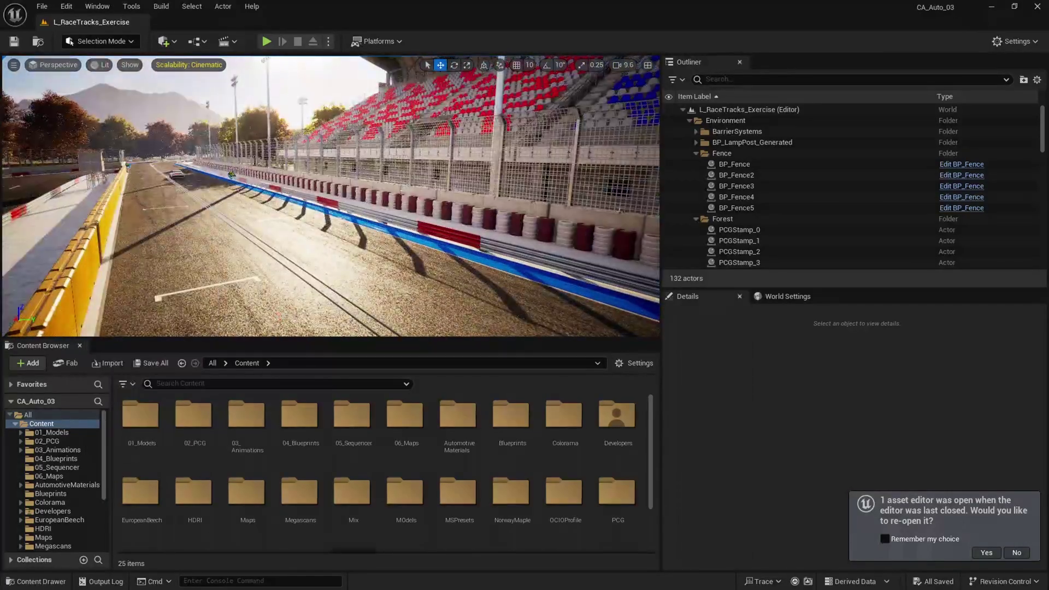
- Open LS_Exercise_02 from 05_Sequencer and pilot its Cine Camera Actor
click(61, 468)
double_click(239, 411)
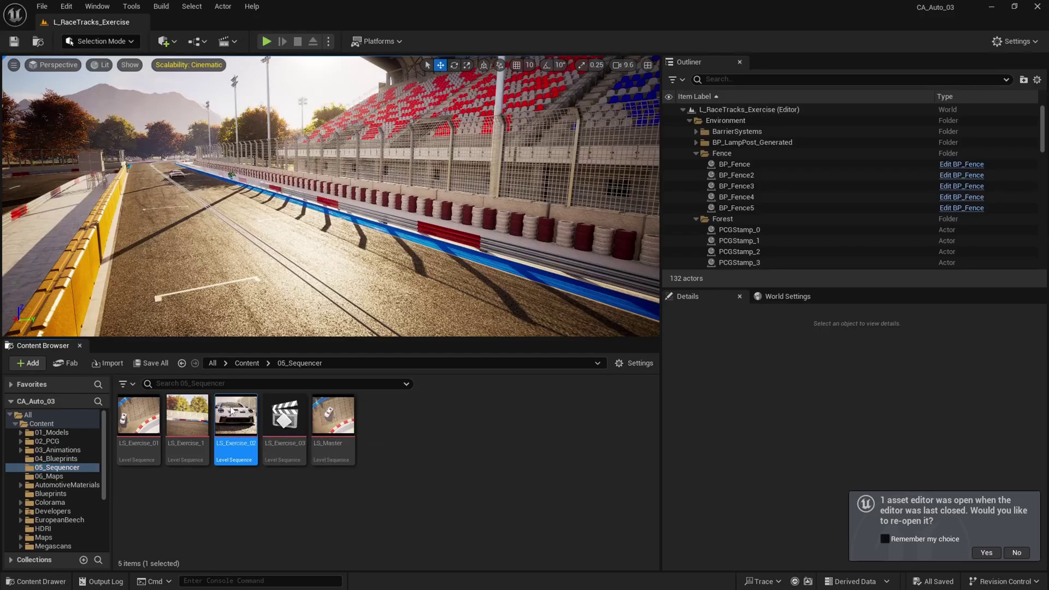
click(109, 457)
click(120, 473)
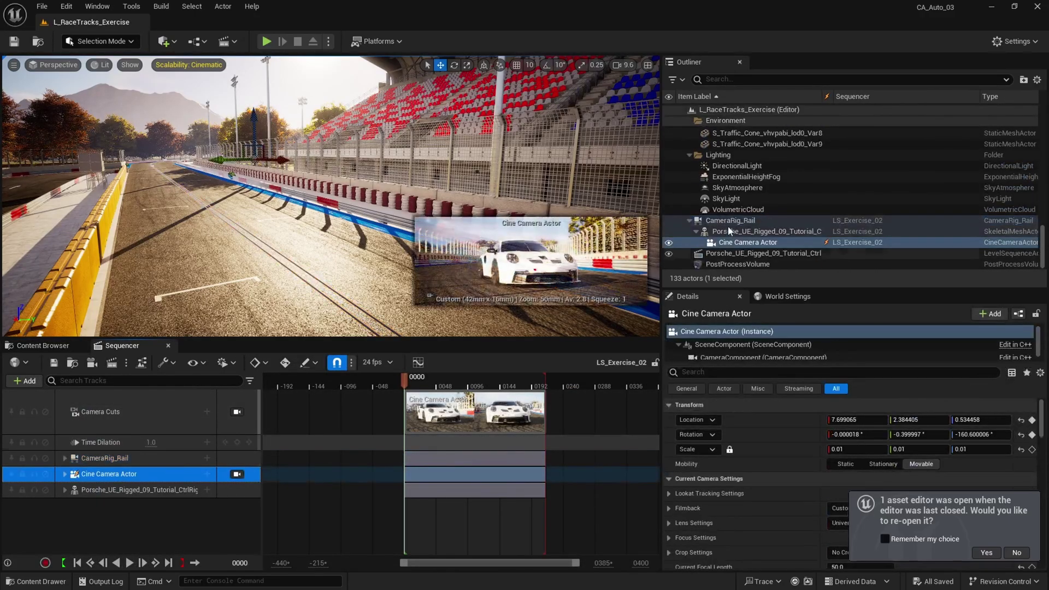
right_click(770, 241)
click(860, 368)
- Extend the BP_CameraShake section to frame 0191 and scrub the shot to frame 0117
drag(411, 382, 482, 387)
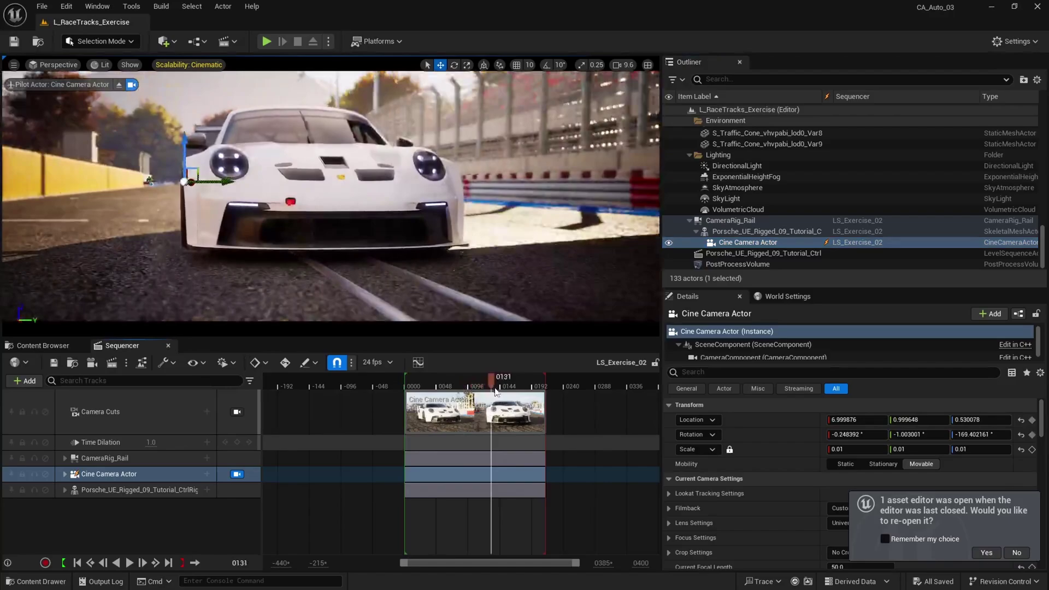
click(64, 473)
scroll(167, 510, down, 3)
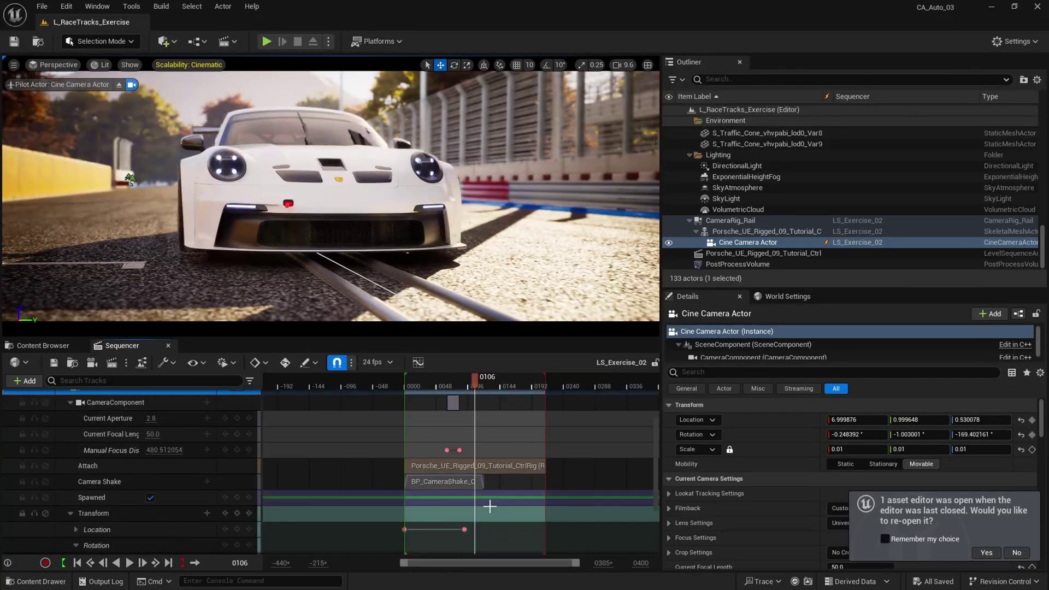
drag(484, 482, 531, 483)
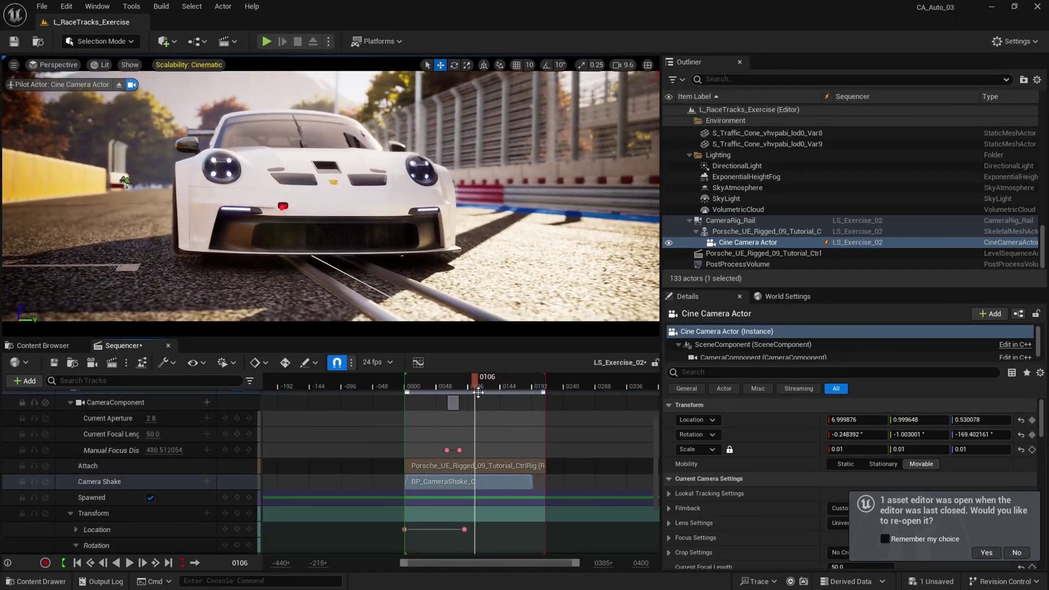
drag(477, 386, 481, 382)
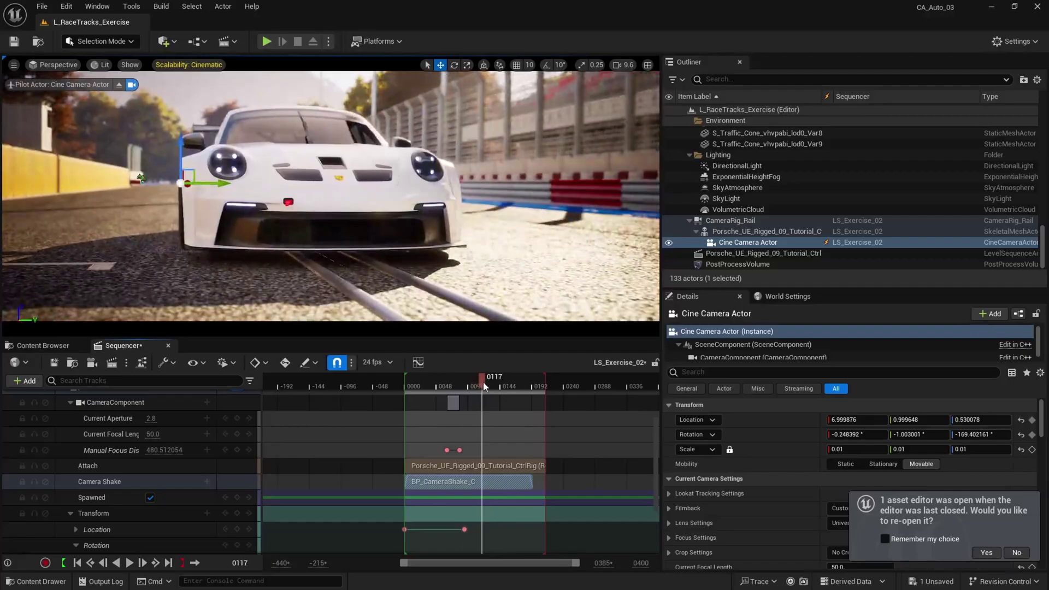
click(140, 178)
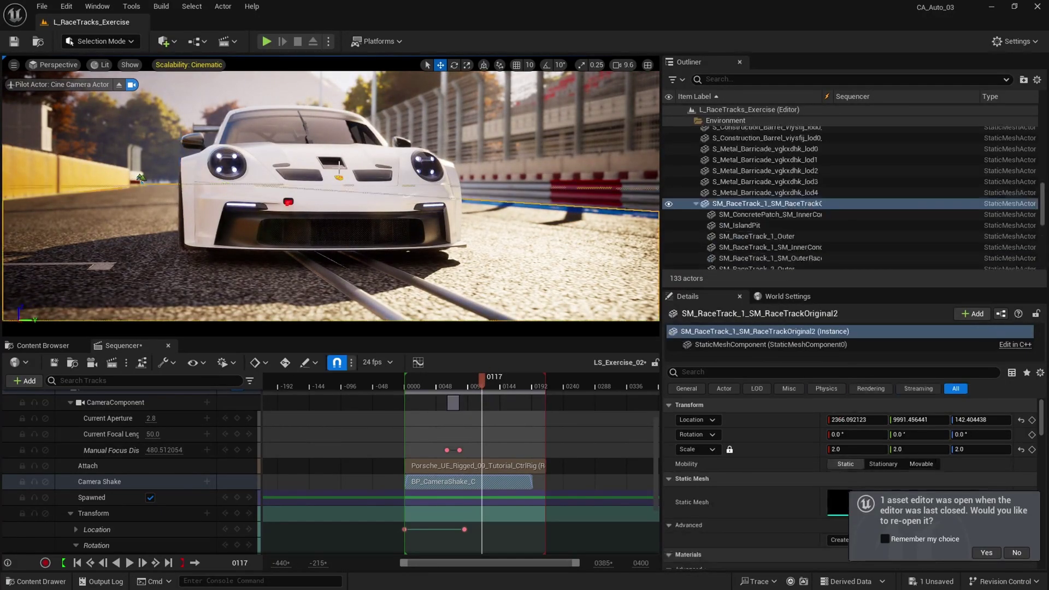
click(99, 64)
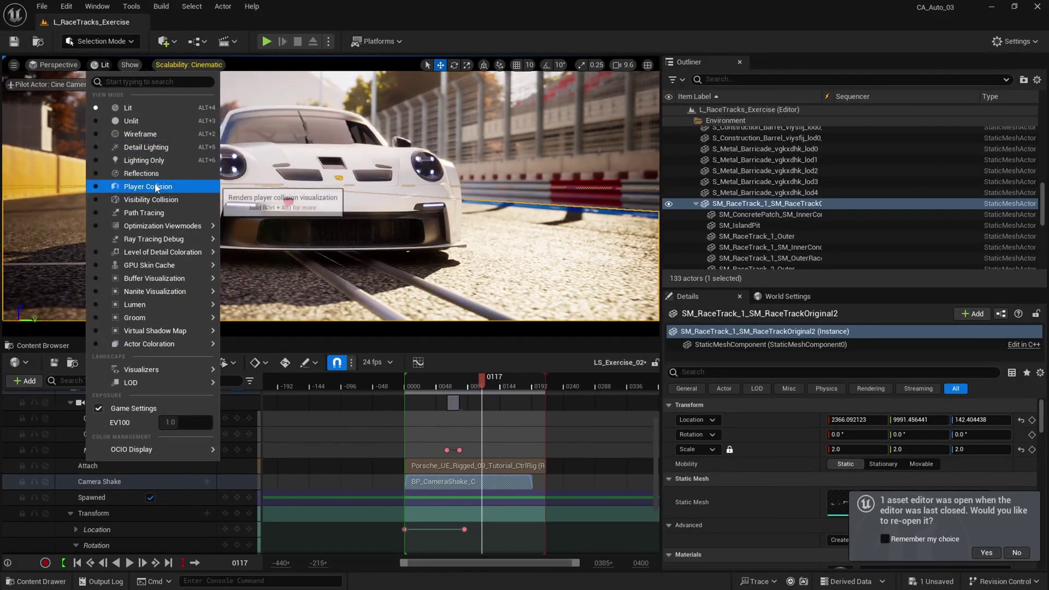
click(154, 213)
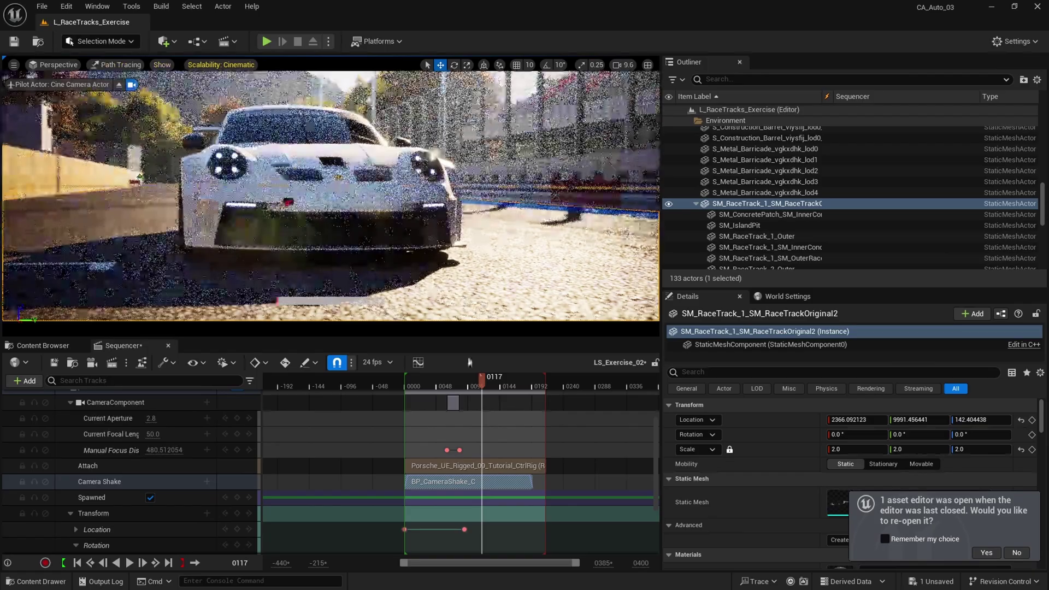
click(494, 386)
mouse_move(494, 386)
mouse_down()
mouse_move(461, 386)
mouse_move(486, 387)
mouse_up()
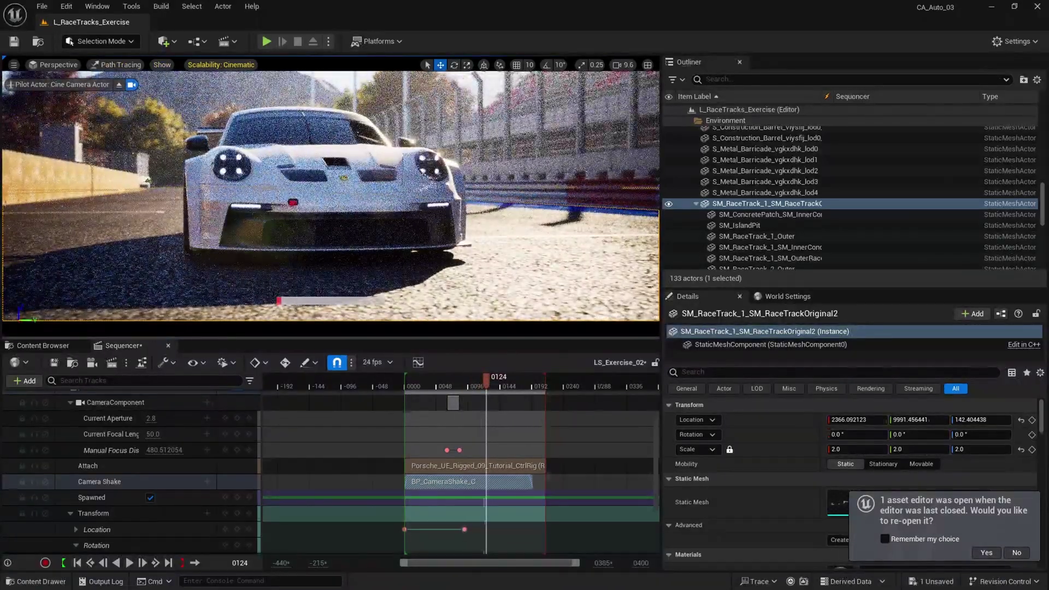
click(499, 384)
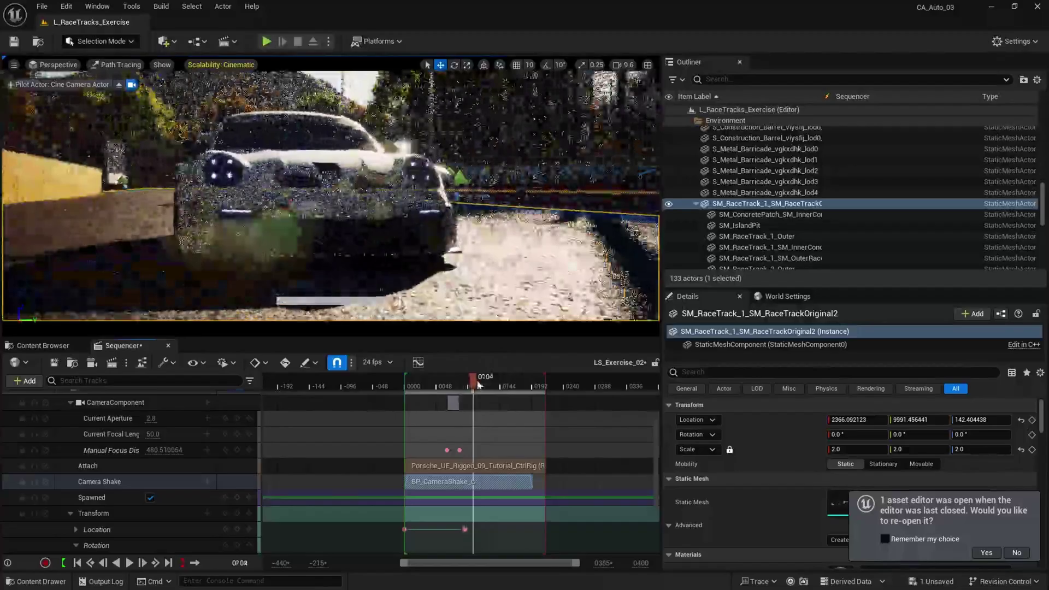
drag(500, 384, 488, 381)
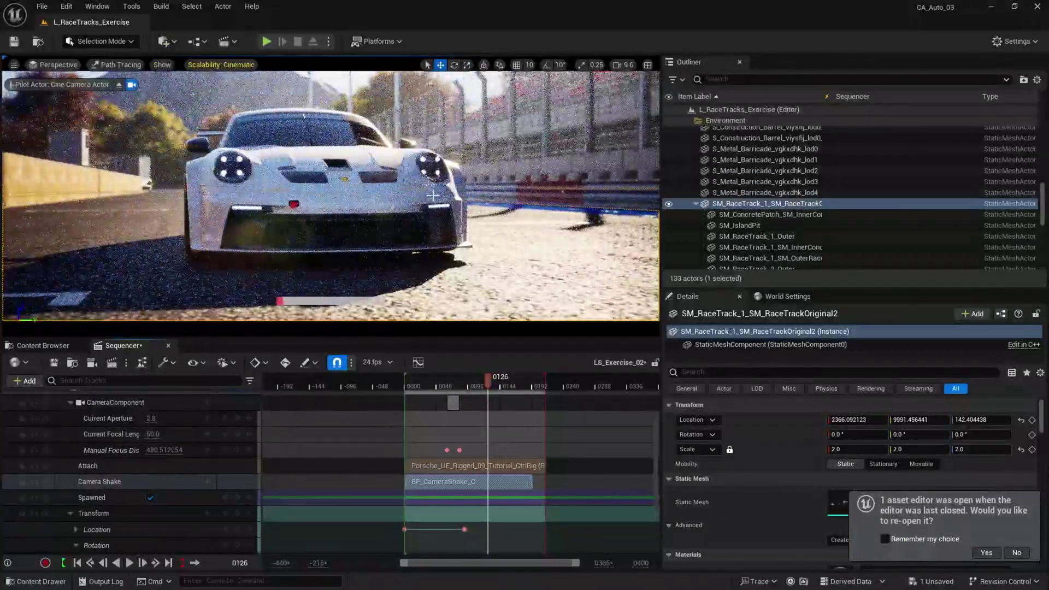
click(492, 385)
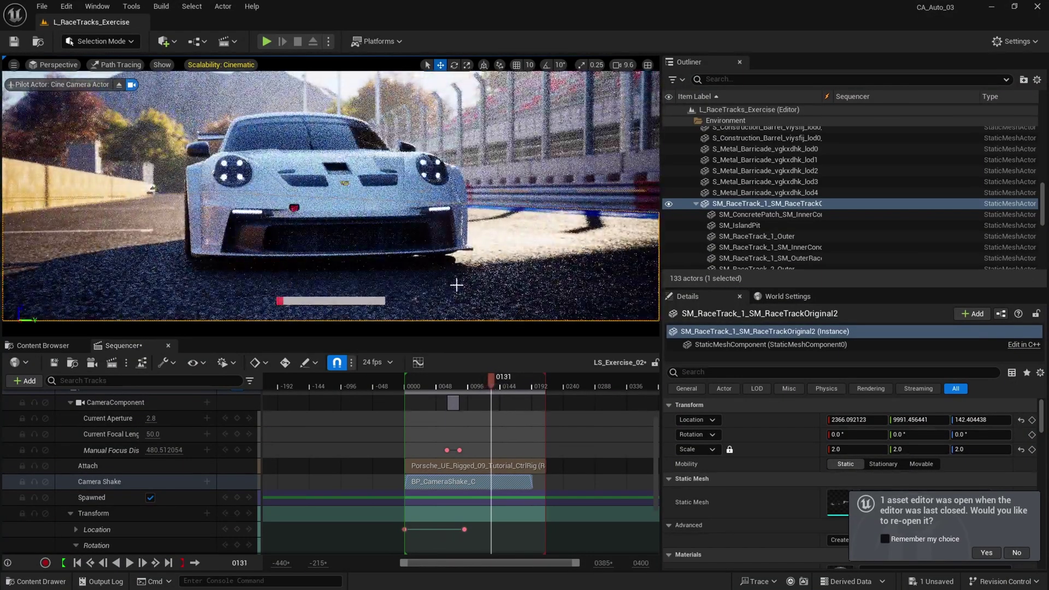
click(696, 204)
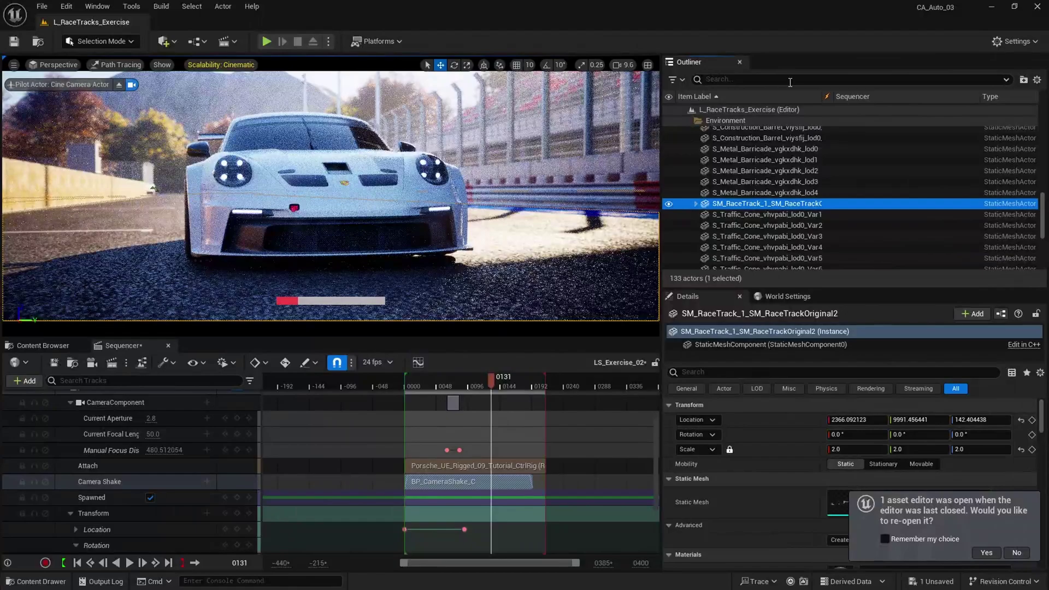
click(791, 80)
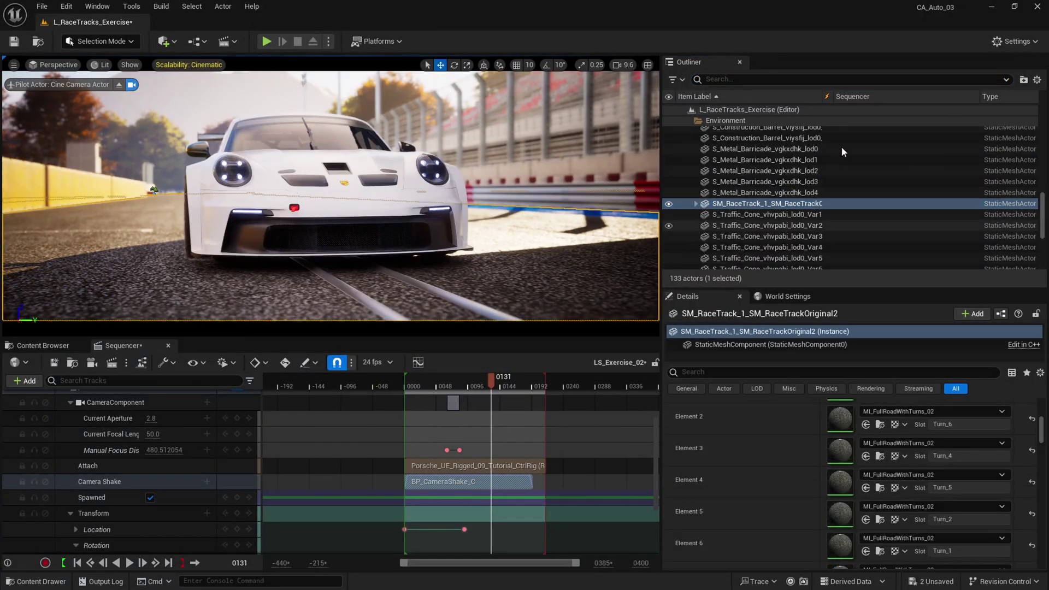
- Select the PostProcessVolume by searching 'post pro' in the Outliner
click(781, 81)
text(post pro)
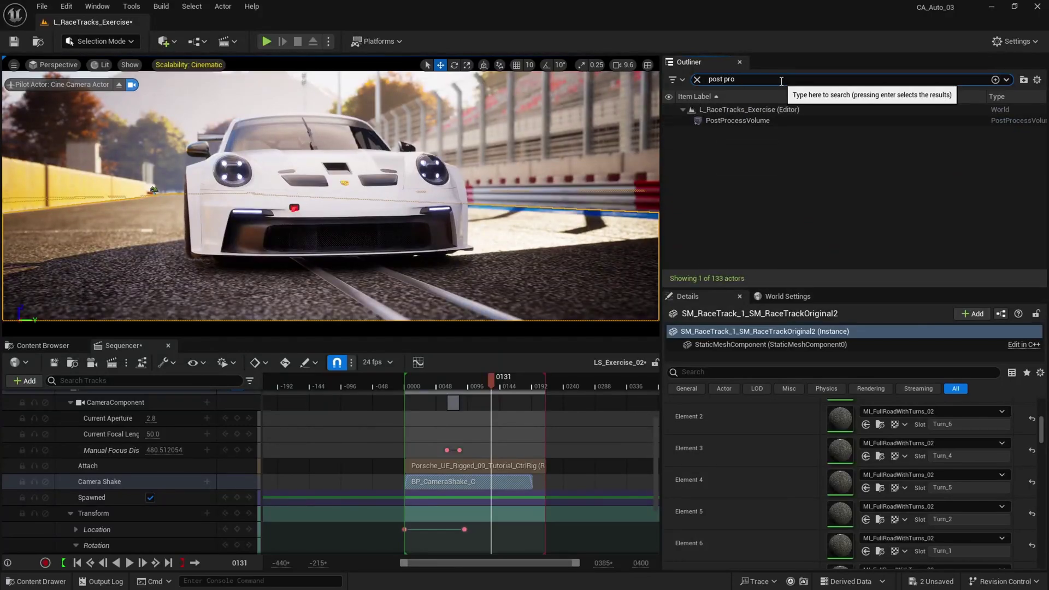
key(Return)
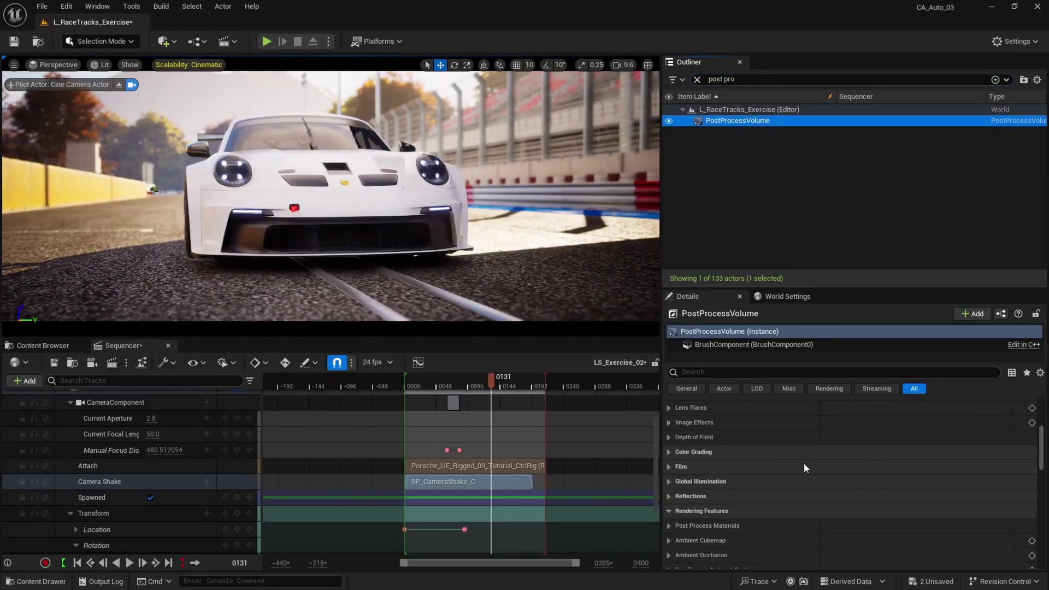
scroll(866, 463, down, 8)
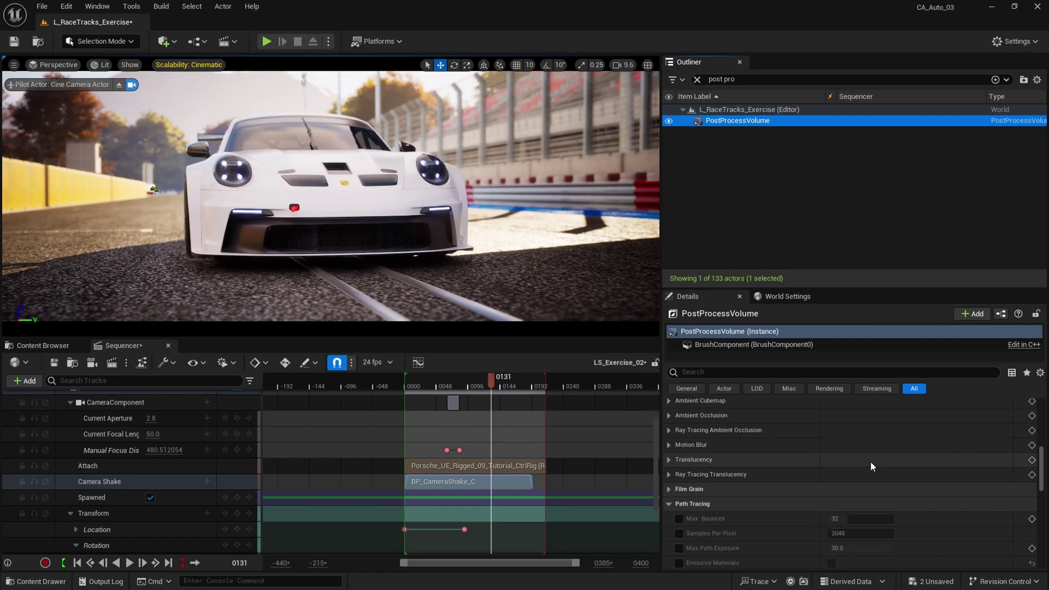
scroll(808, 473, up, 1)
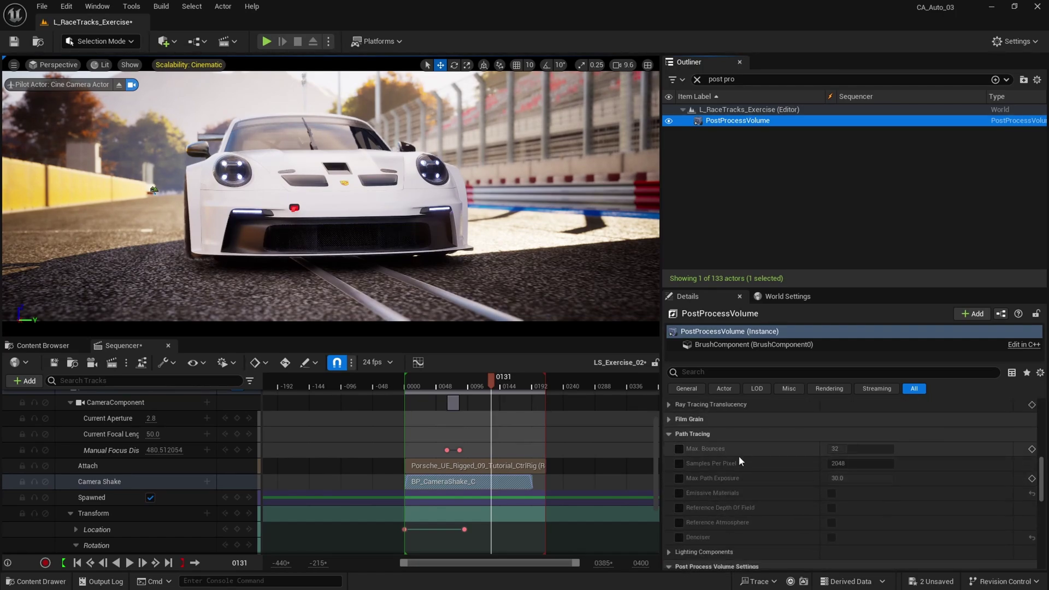
- Enable the Max. Bounces 32, Samples Per Pixel 2048 and Max Path Exposure 30.0 overrides
click(680, 448)
click(679, 463)
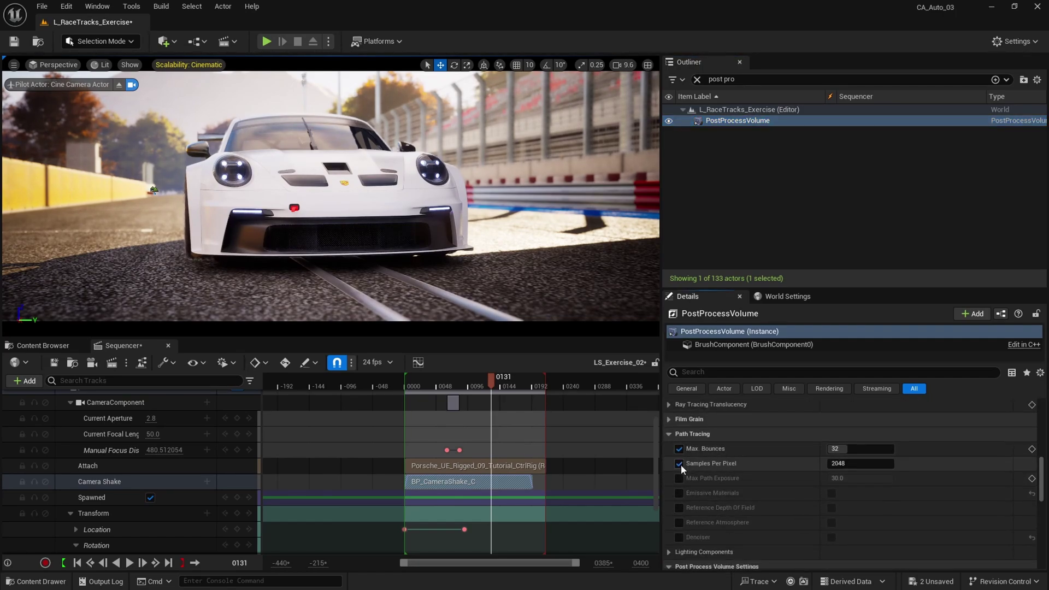
click(680, 479)
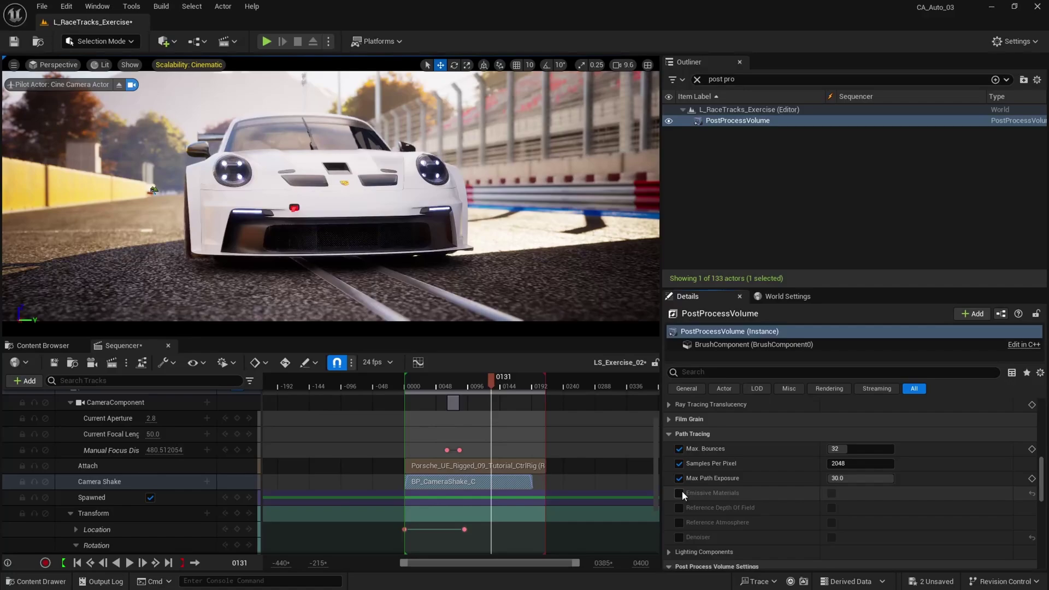
click(680, 493)
click(679, 508)
click(680, 507)
click(680, 493)
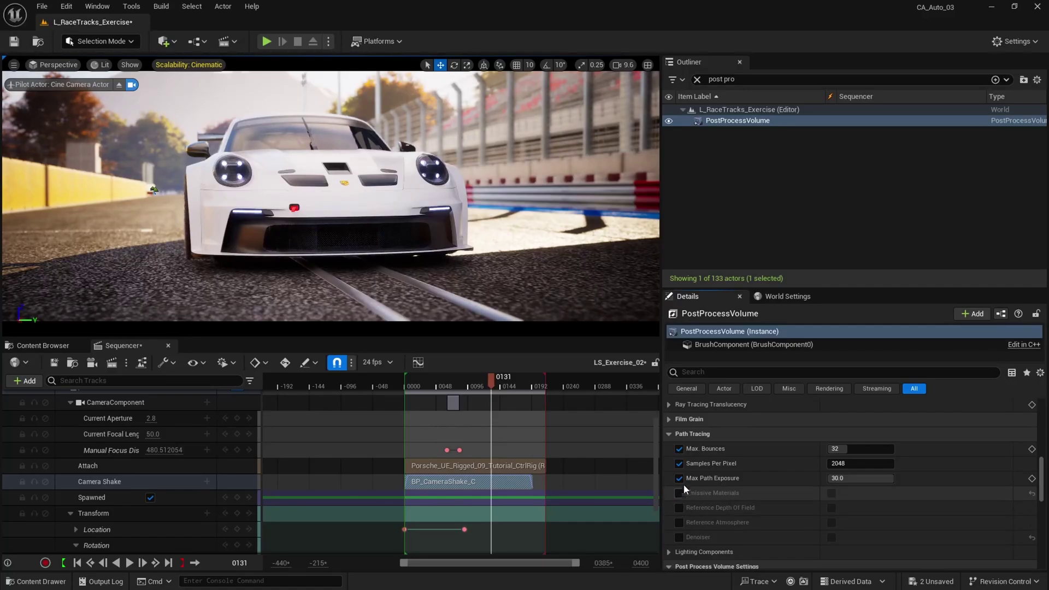
- Switch the viewport's view mode from Lit to Path Tracing
click(103, 64)
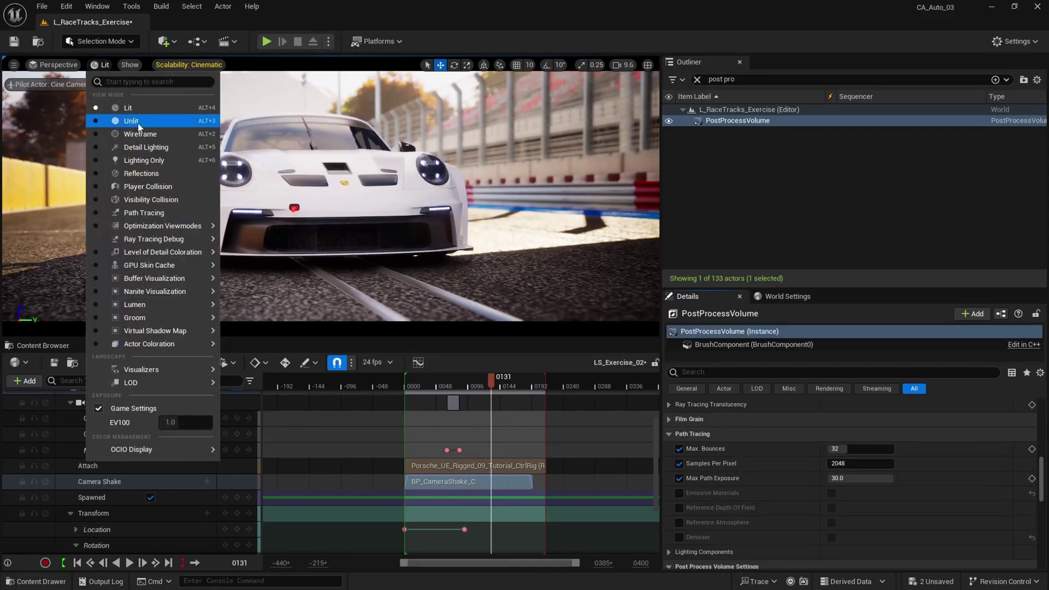
click(155, 212)
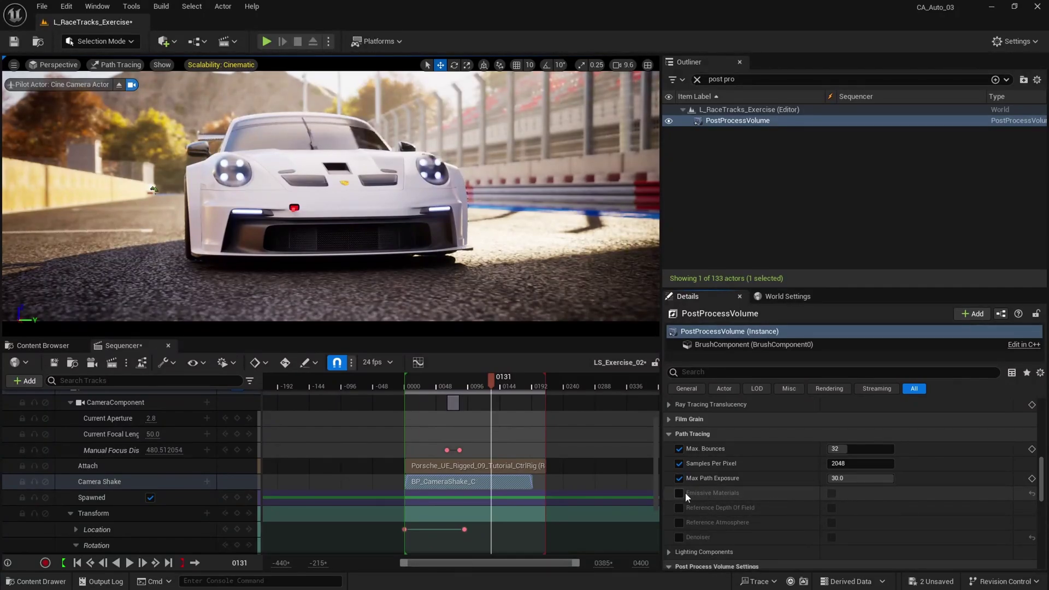
- Override and turn on Emissive Materials, Reference Depth Of Field and Reference Atmosphere
click(679, 492)
click(679, 507)
click(830, 507)
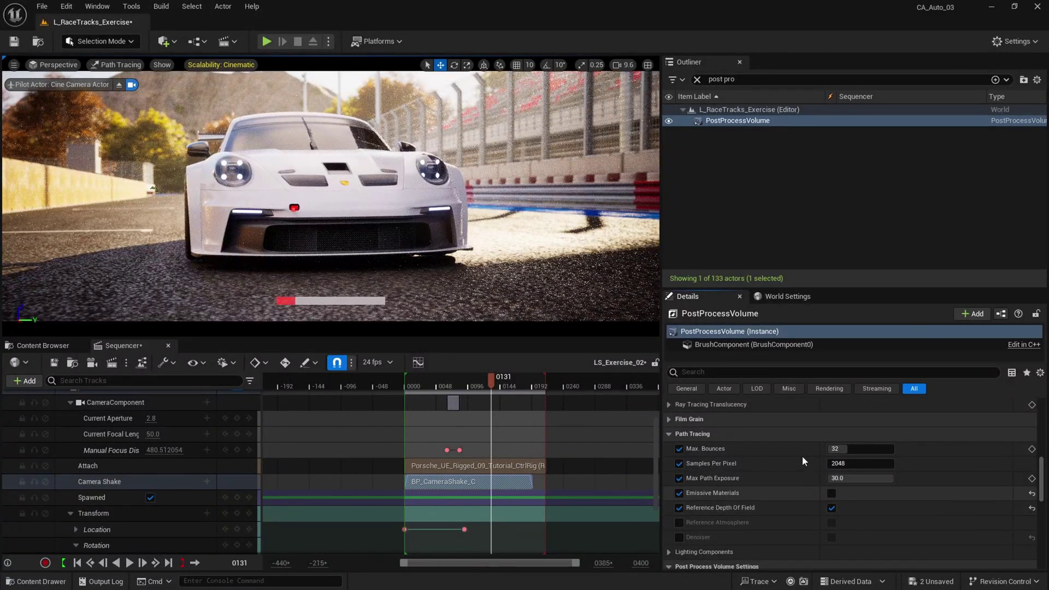
click(832, 494)
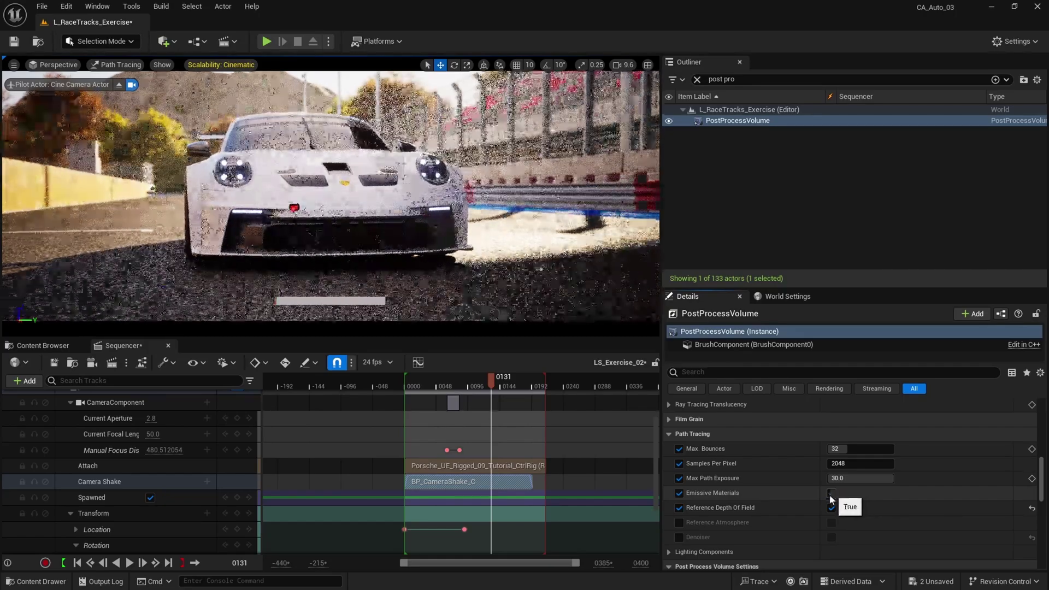
click(679, 522)
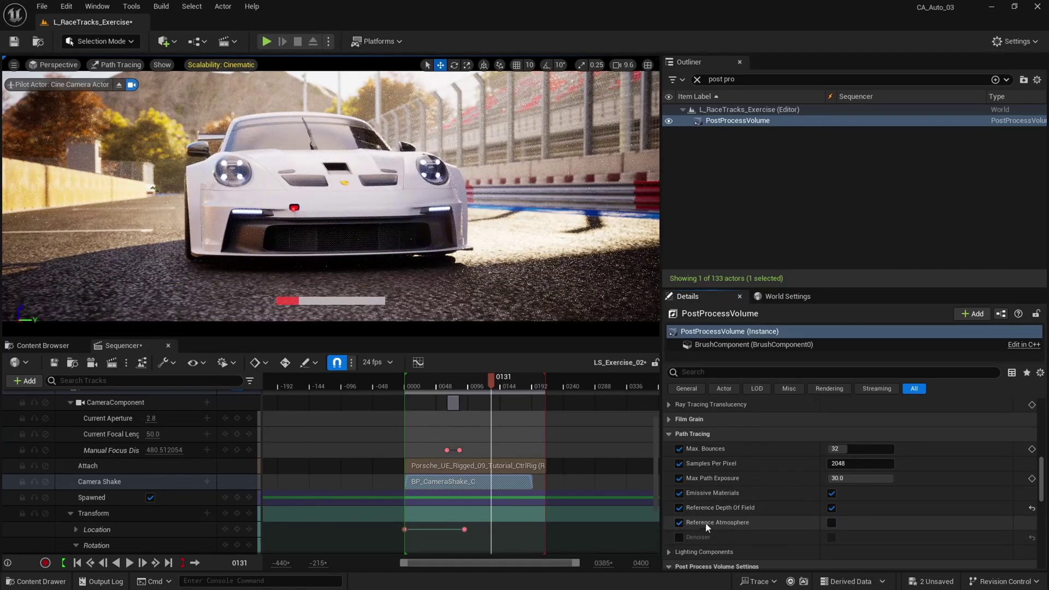
click(832, 523)
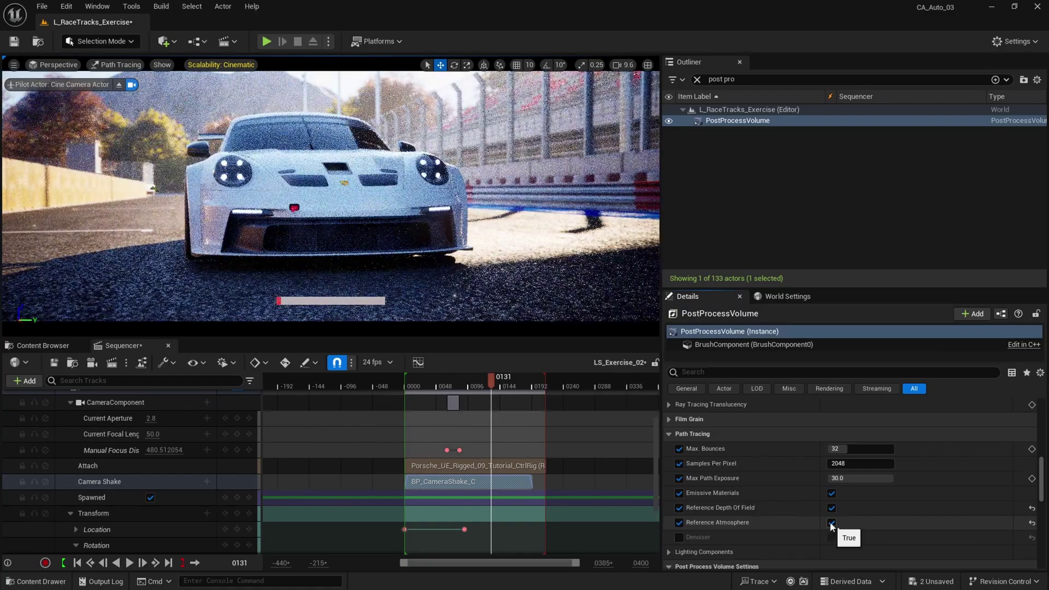
- Step the shot back and compare the render with Reference Atmosphere off and on
mouse_move(491, 389)
mouse_down()
mouse_move(464, 386)
mouse_move(479, 386)
mouse_up()
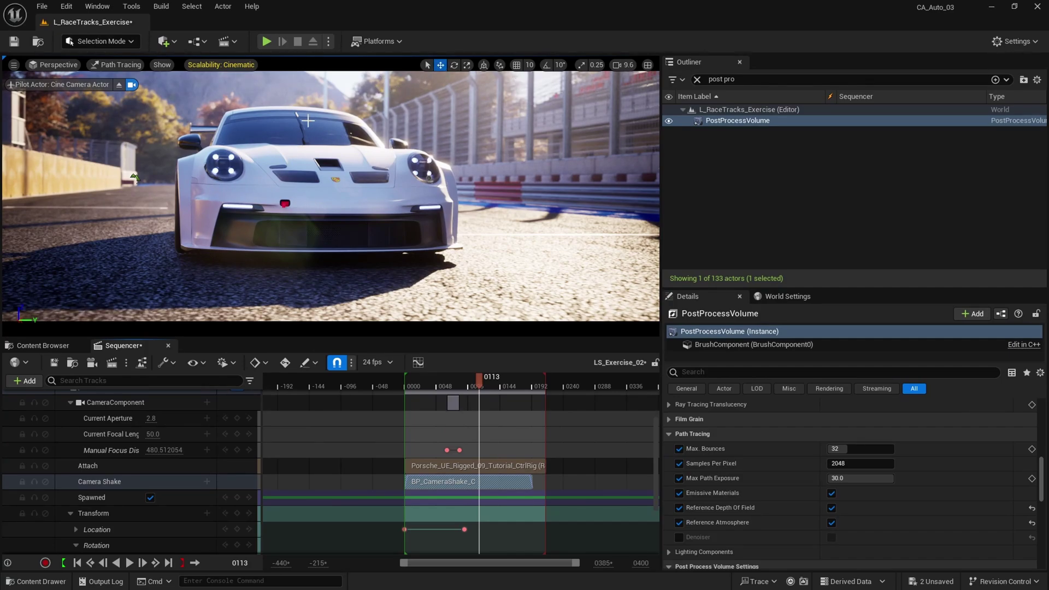
click(831, 522)
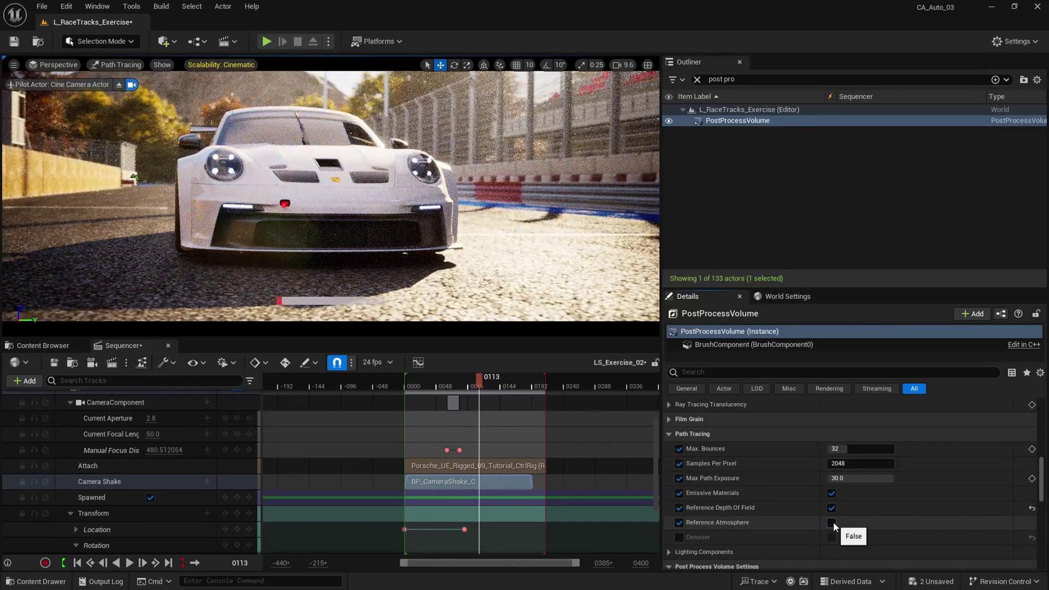
click(831, 523)
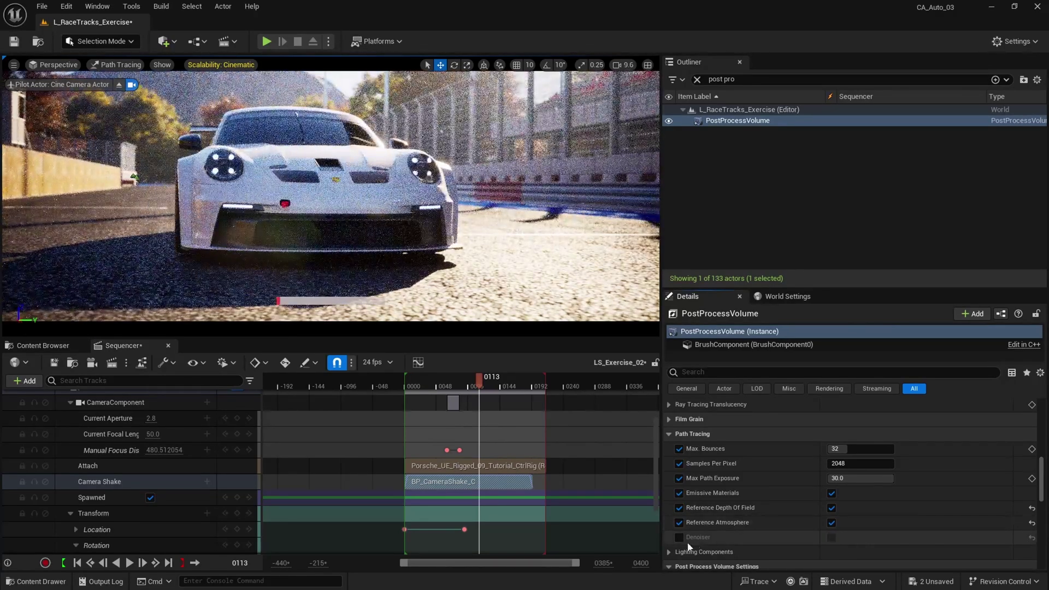
- Create a Console Variable Collection named CVE_PathTracing in the Content folder
mouse_move(479, 381)
mouse_down()
mouse_move(469, 383)
mouse_move(498, 382)
mouse_move(451, 392)
mouse_move(475, 392)
mouse_move(458, 377)
mouse_move(501, 385)
mouse_up()
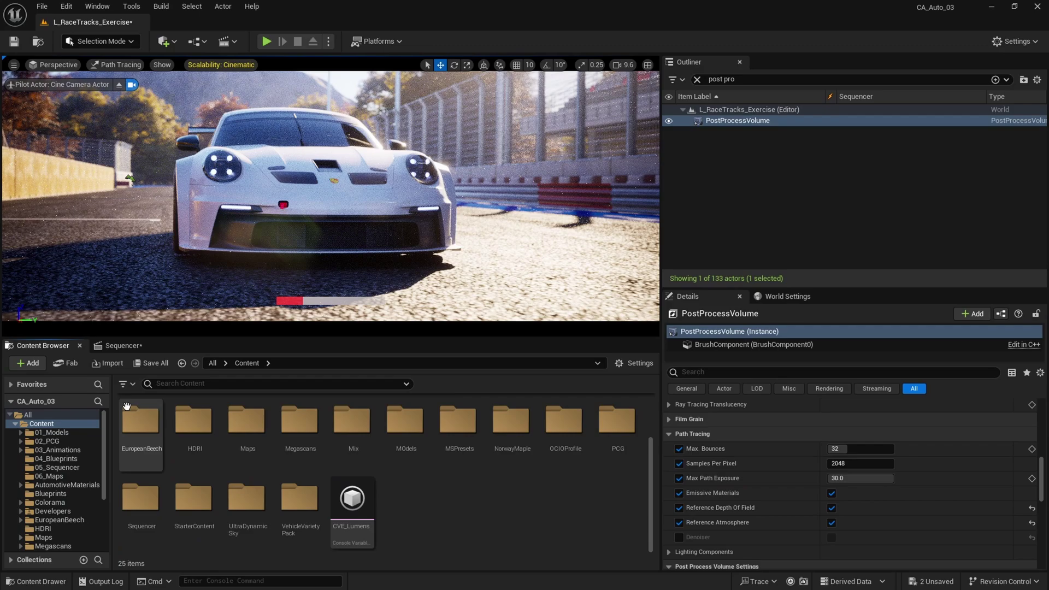
click(42, 345)
right_click(411, 503)
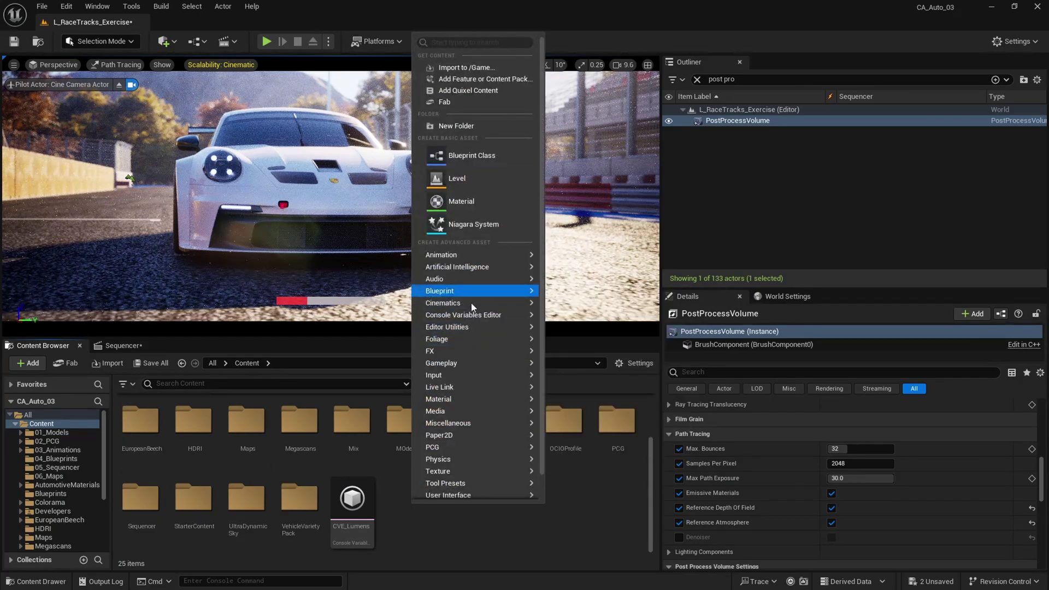
mouse_move(481, 314)
click(623, 321)
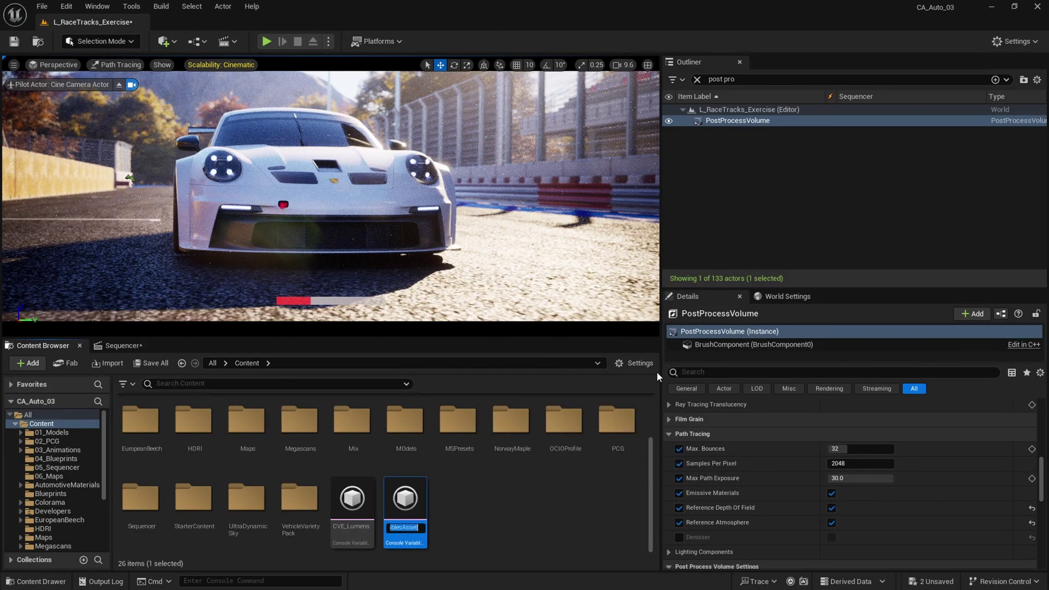
text(CVE_PathTracing)
key(Return)
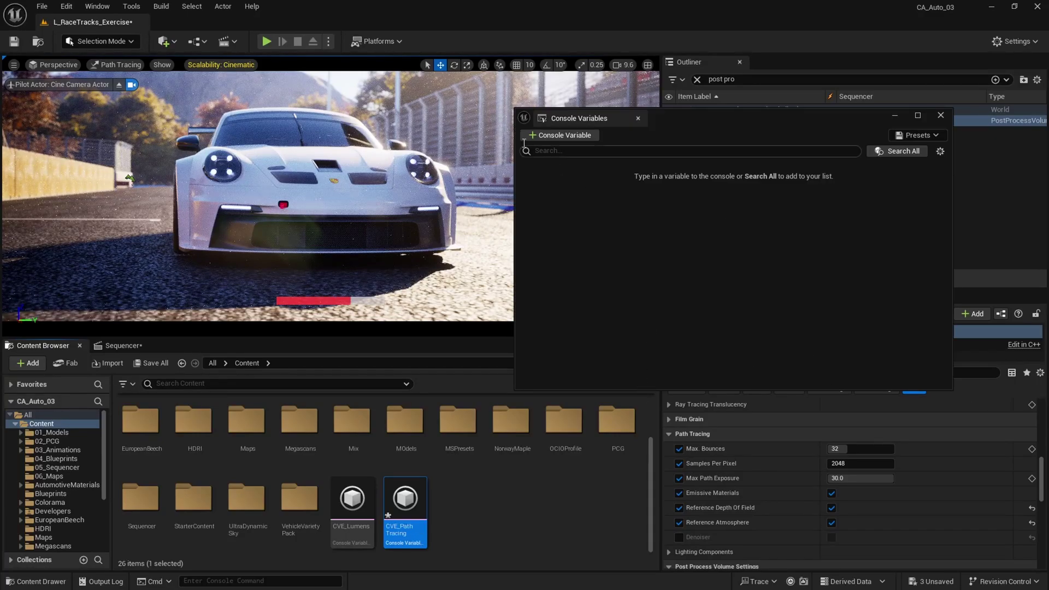
- Add r.ScreenPercentage to the collection with a value of 150
click(586, 136)
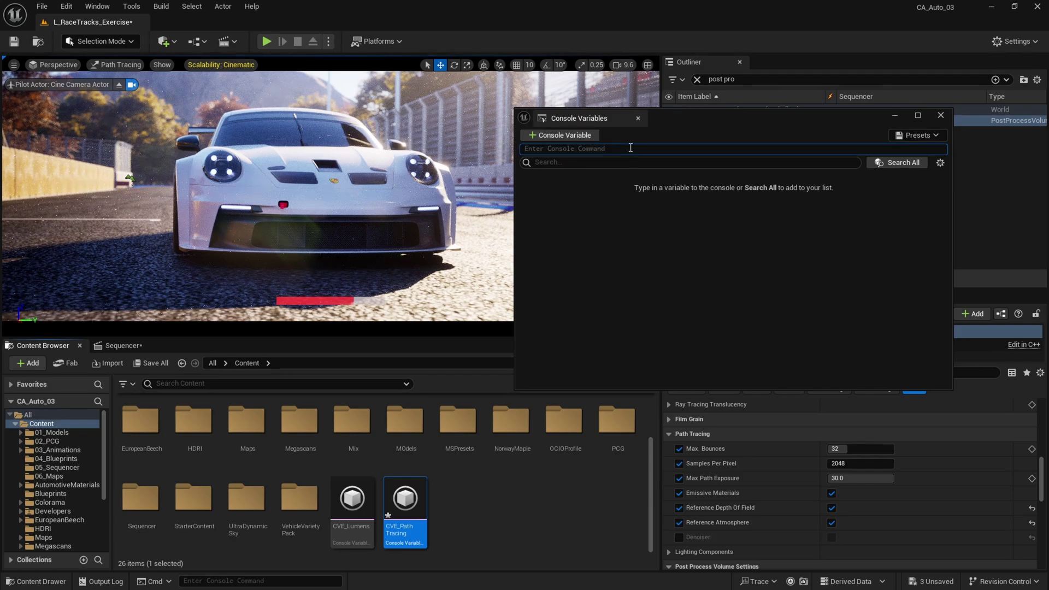
text(r.scre)
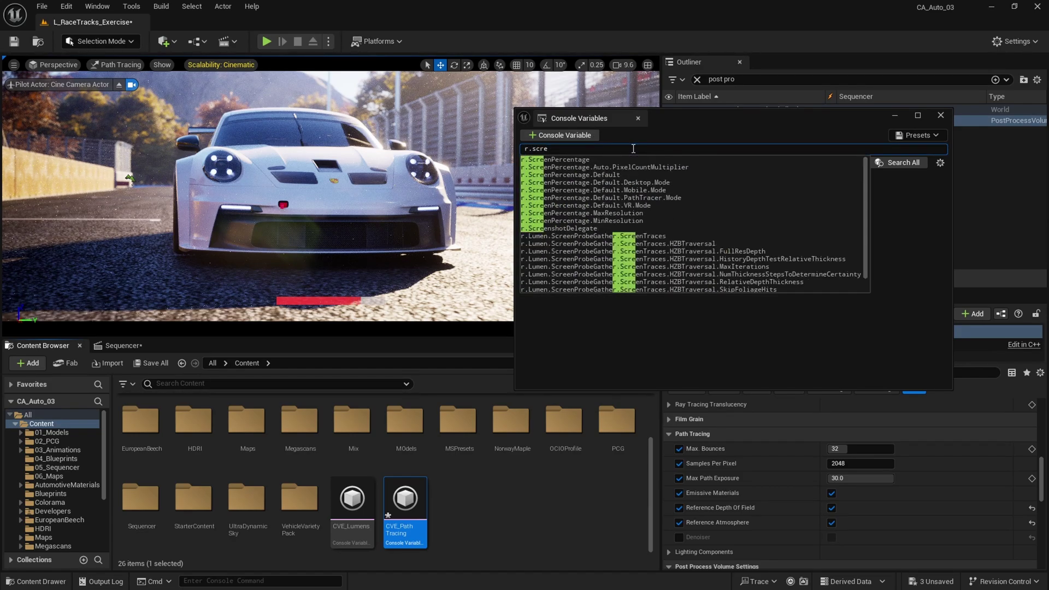
key(Down)
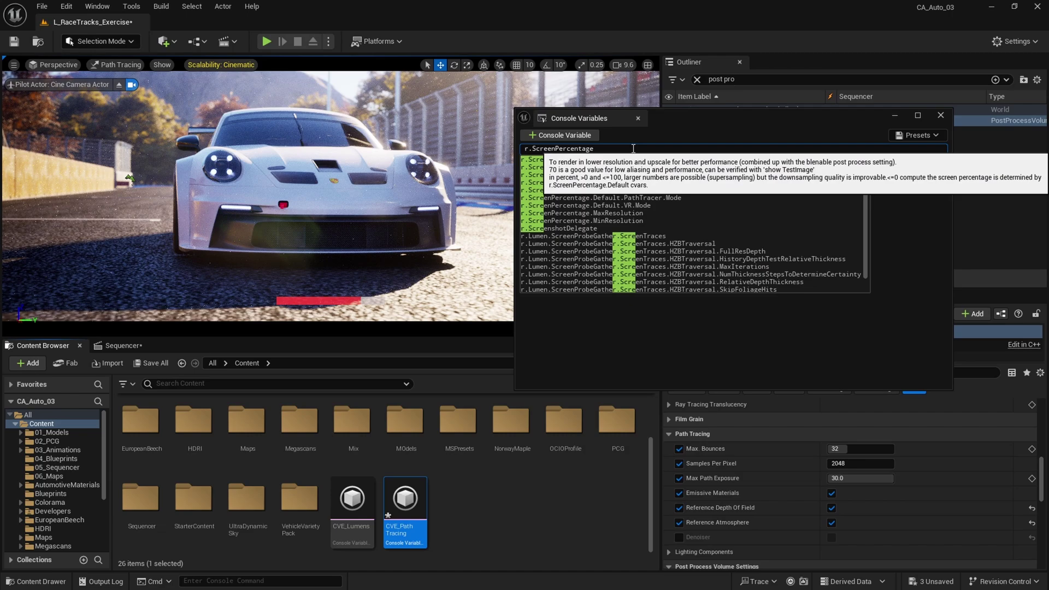
key(Return)
key(Return)
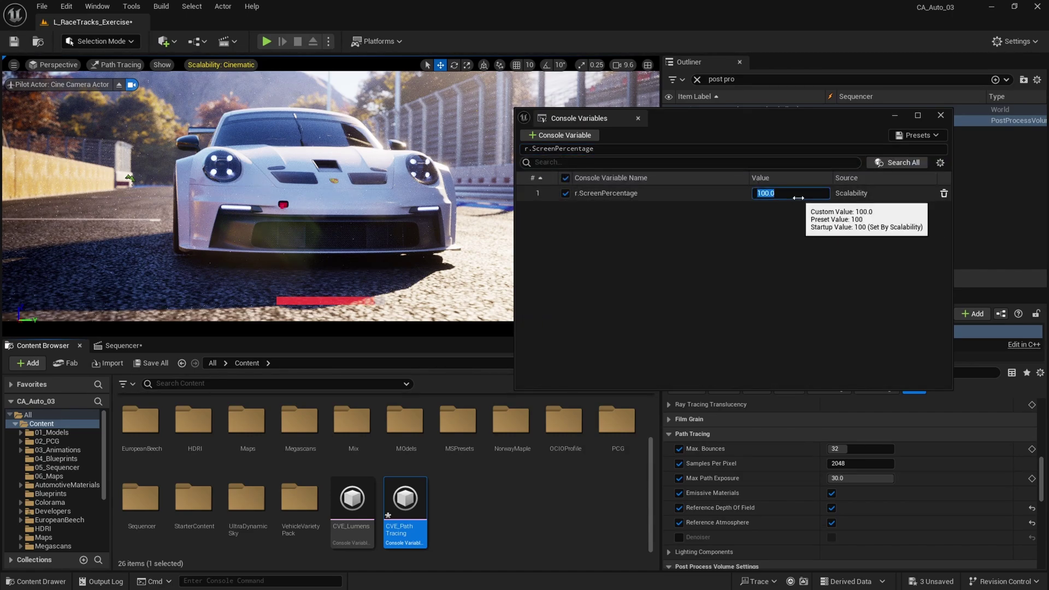
text(150)
key(Return)
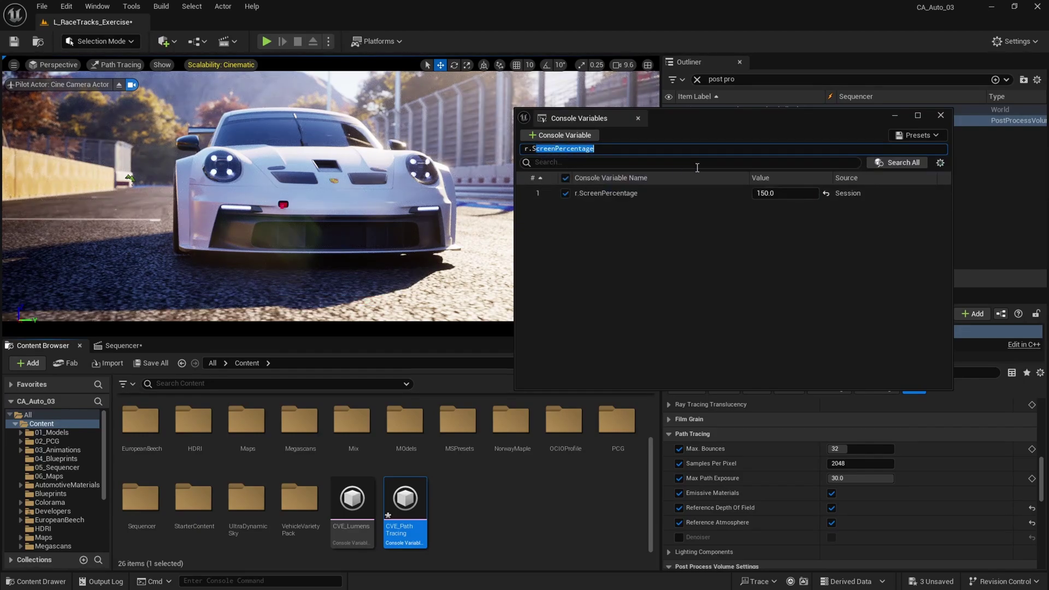
key(BackSpace)
key(BackSpace)
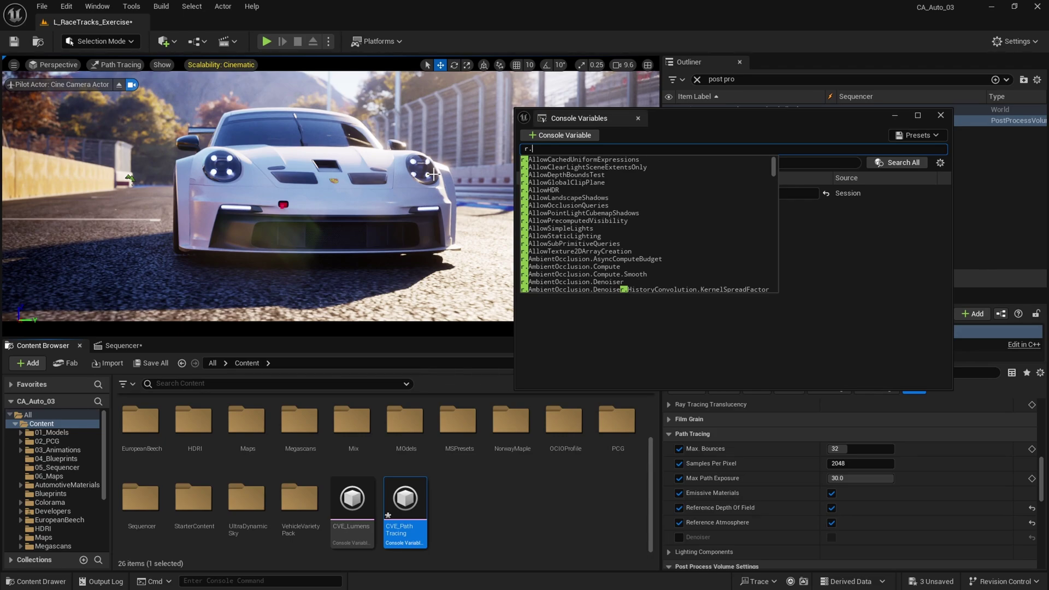
- Add r.RayTracing.Nanite.Mode to the collection with a value of 1
text(RayTracing.)
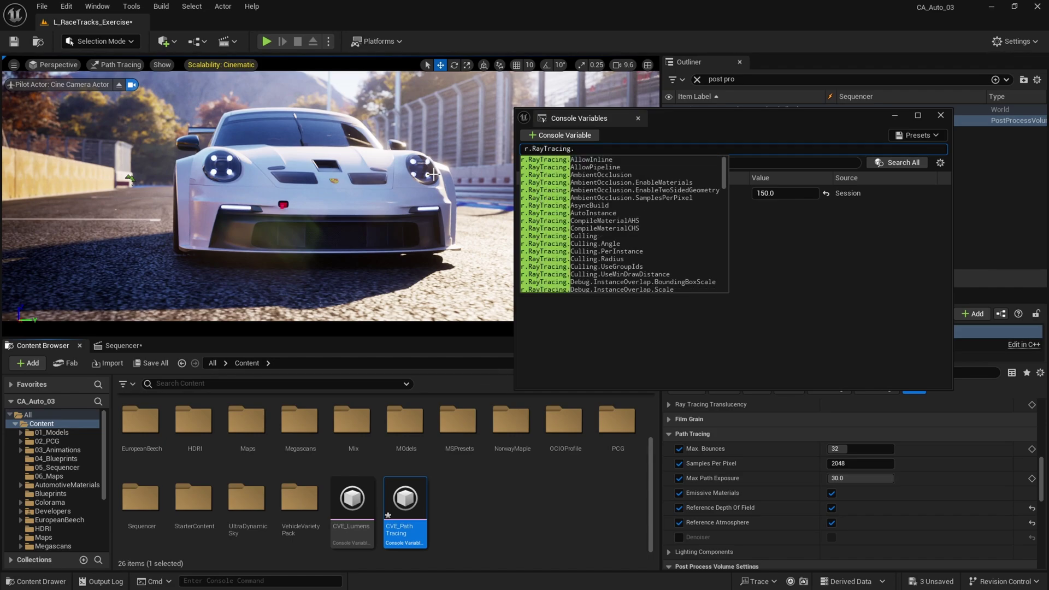
text(Nan)
key(Down)
key(Down)
key(Down)
key(Down)
key(Down)
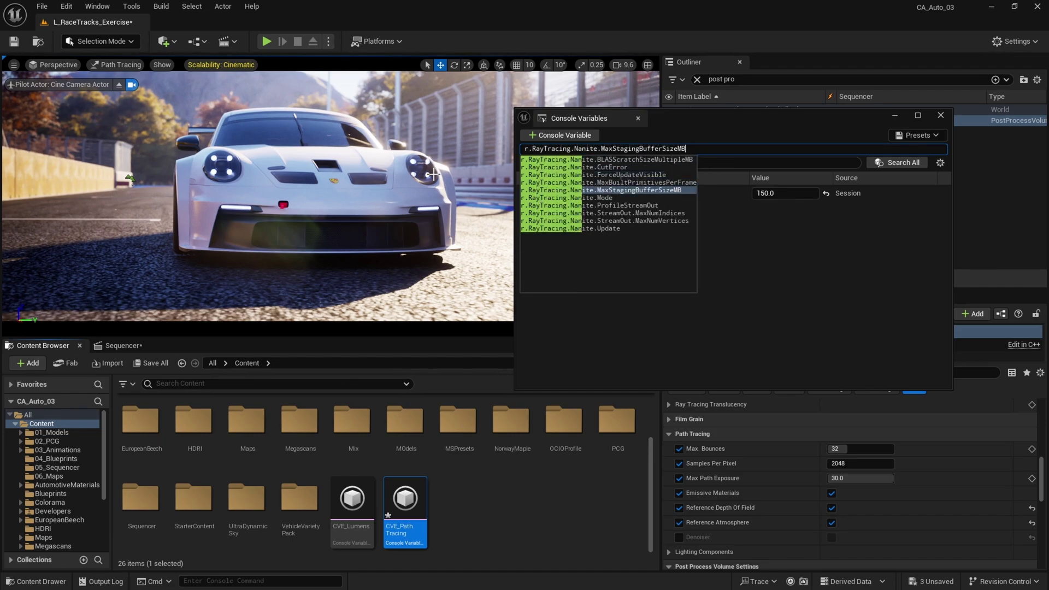
key(Down)
key(Return)
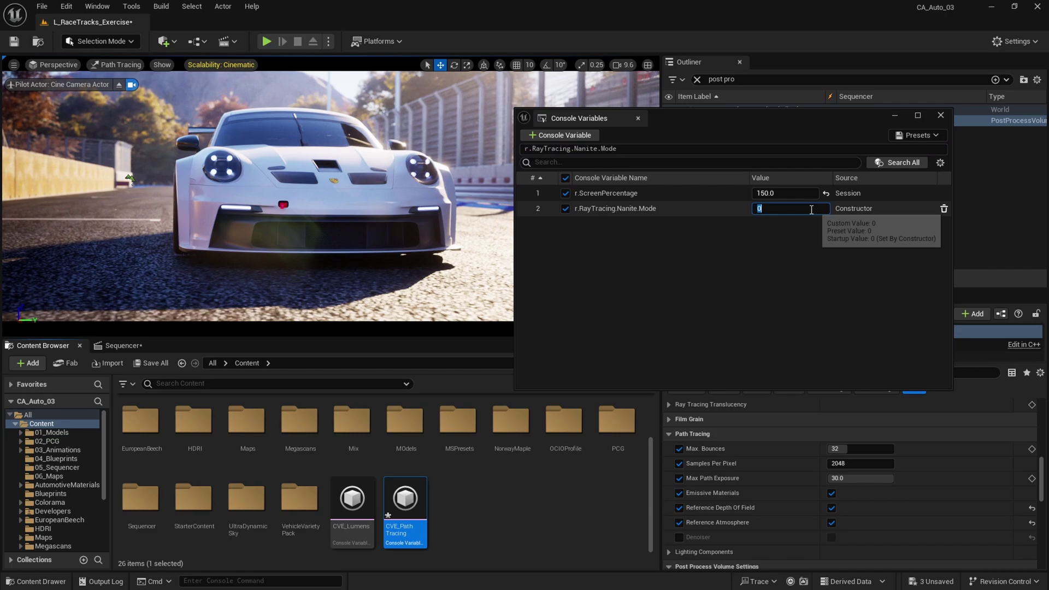
key(Return)
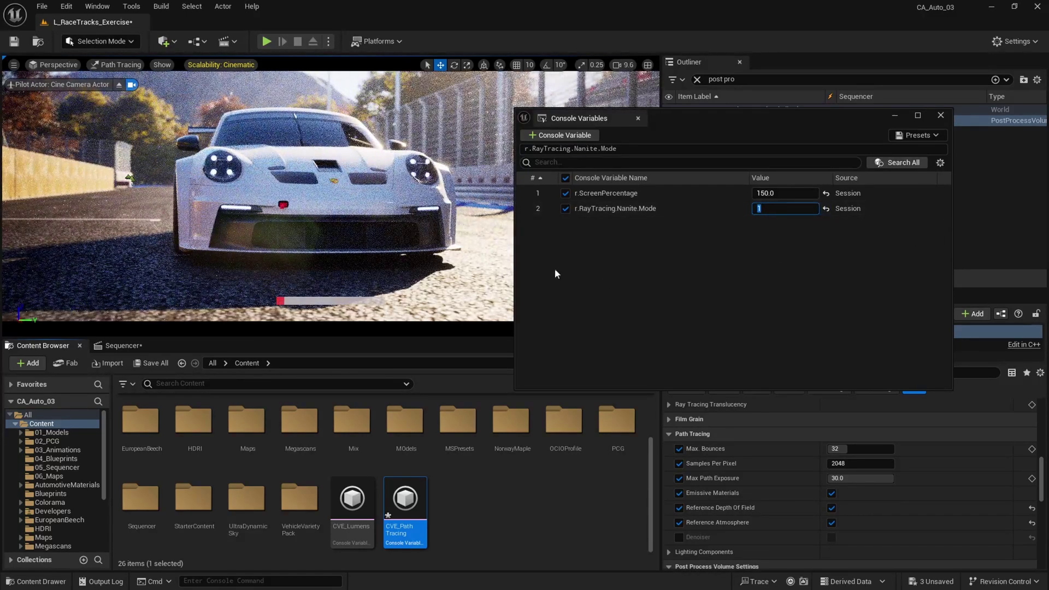
click(754, 215)
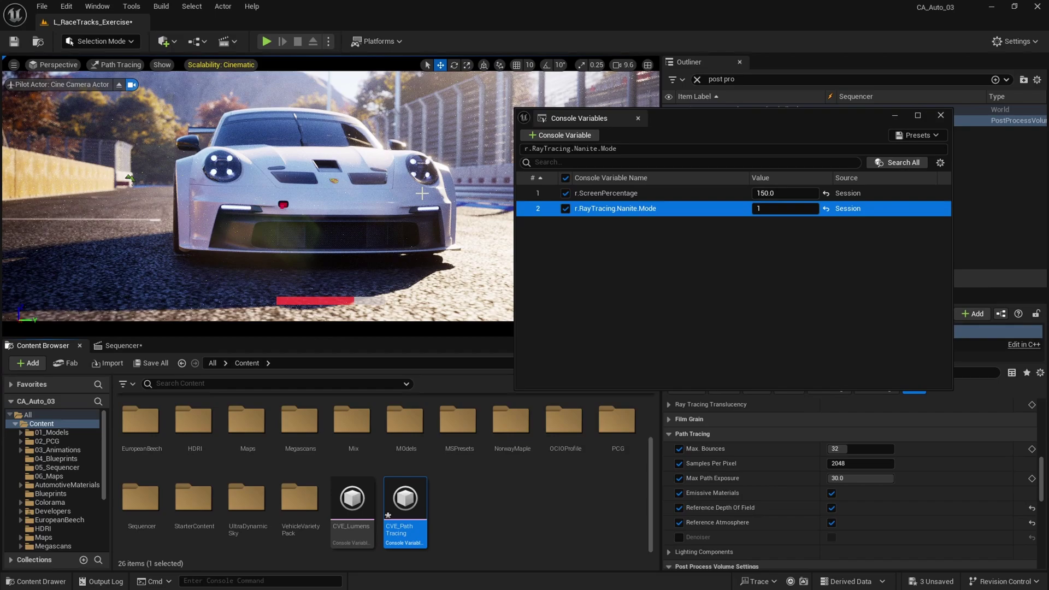
click(590, 295)
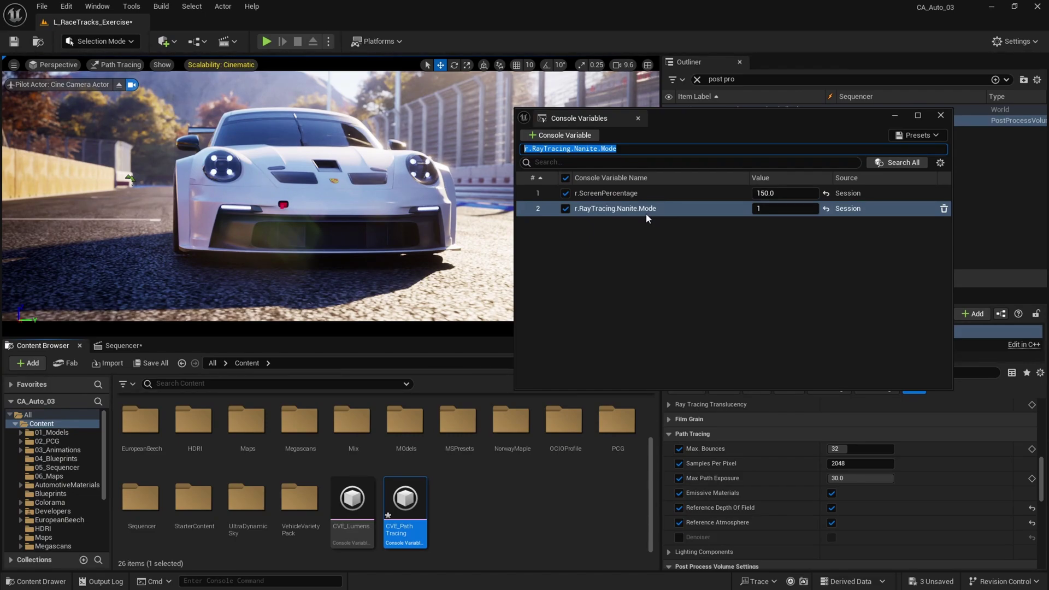
click(682, 212)
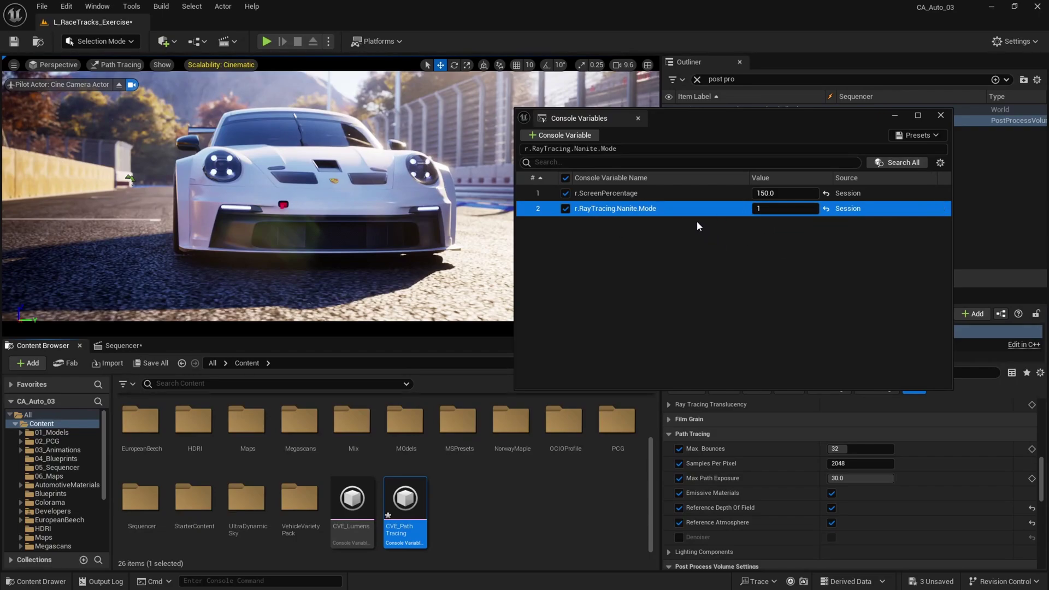
click(874, 148)
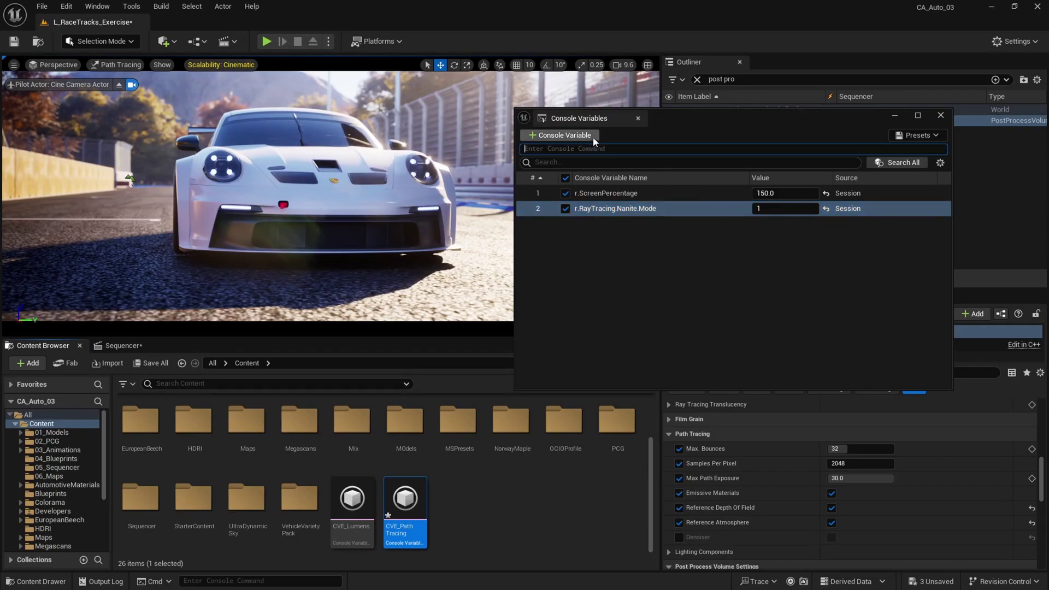
- Add r.PathTracing to the collection with a value of -1
drag(673, 122, 730, 96)
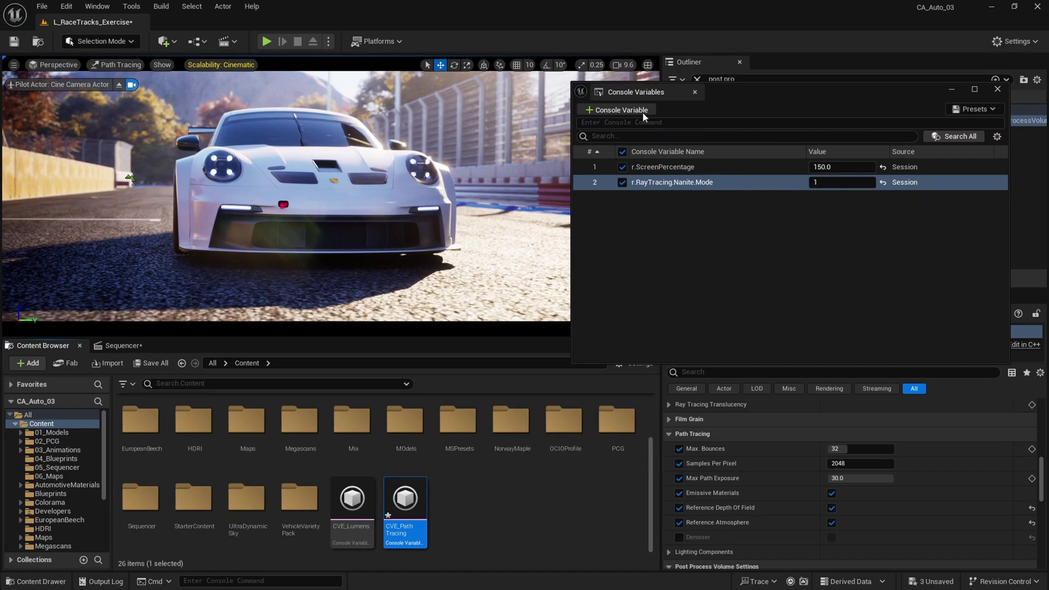
click(644, 122)
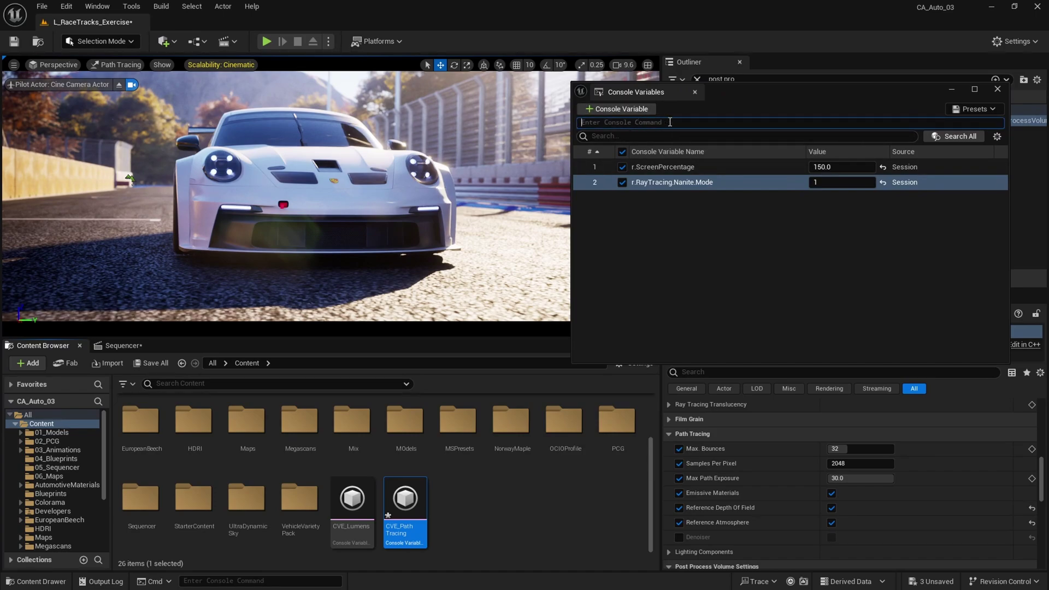
text(r)
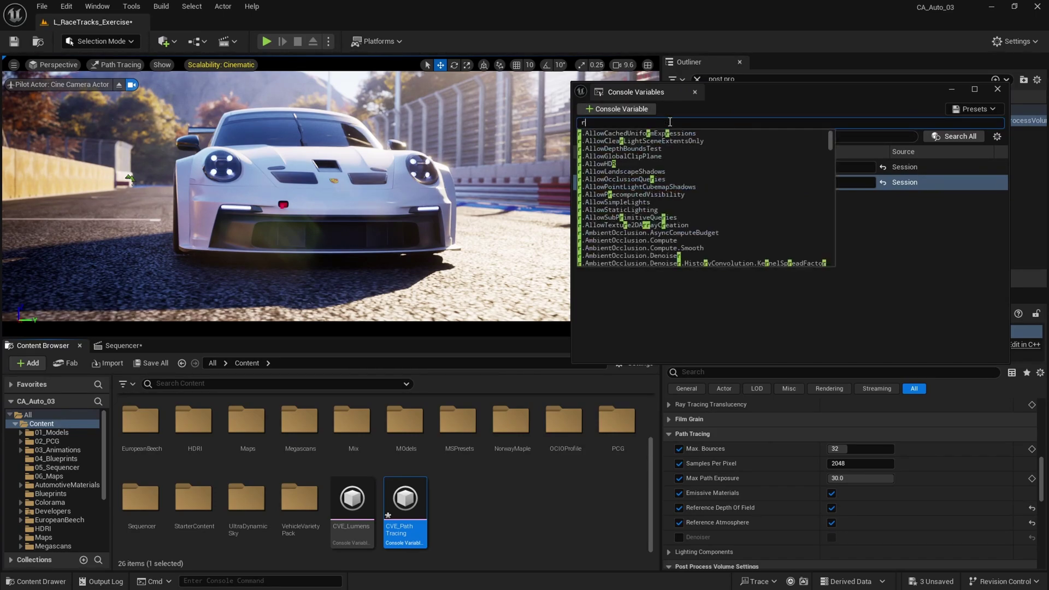
text(.paht)
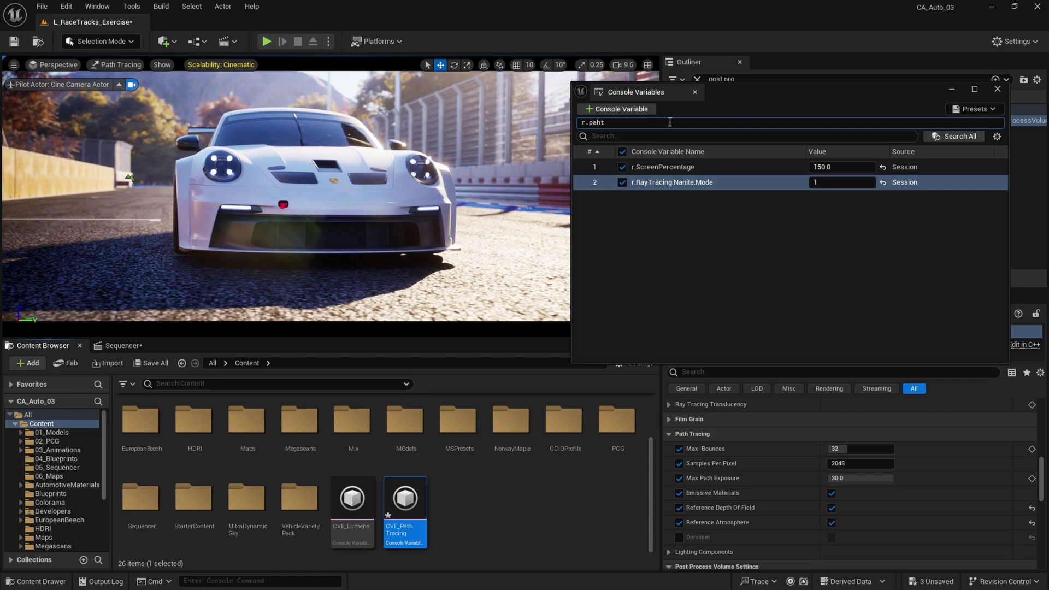
key(BackSpace)
key(BackSpace)
text(th)
key(Down)
key(Return)
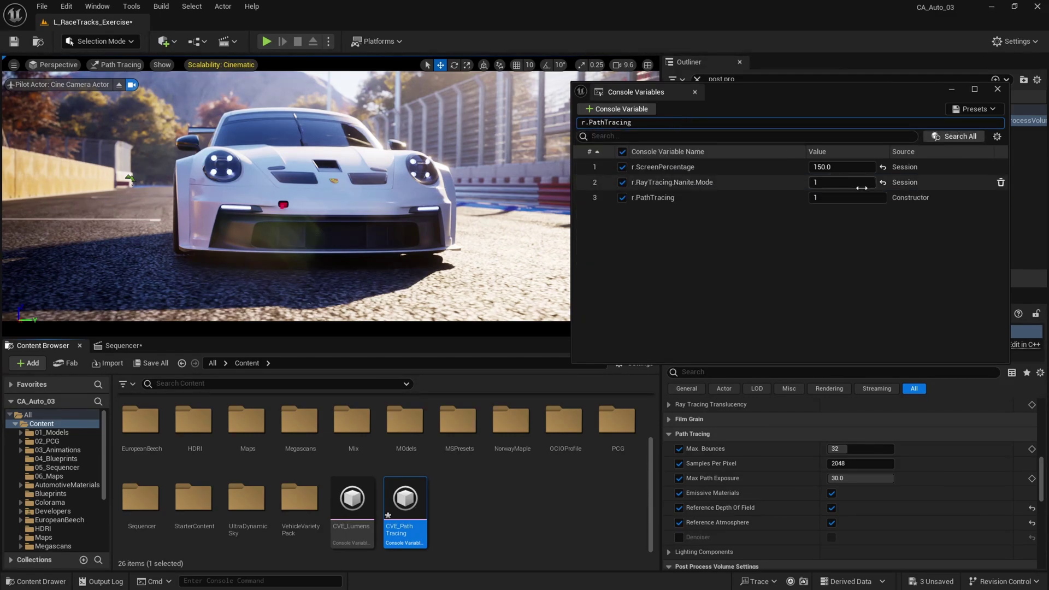
click(867, 197)
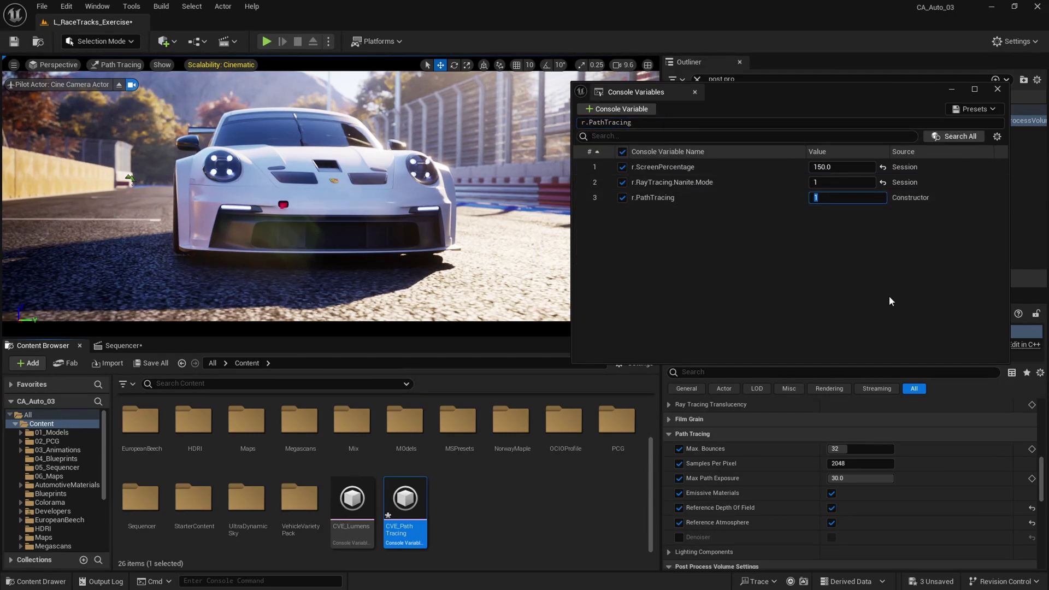
text(-1)
key(Return)
drag(764, 92, 682, 57)
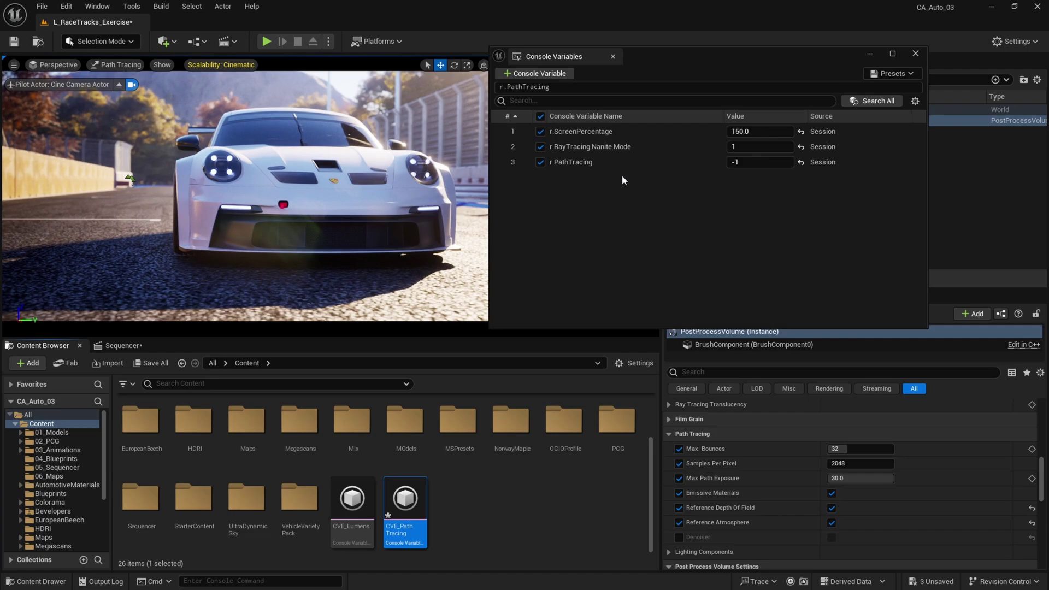
- Save the variables over the existing CVE_PathTracing preset, confirming the replacement
click(690, 161)
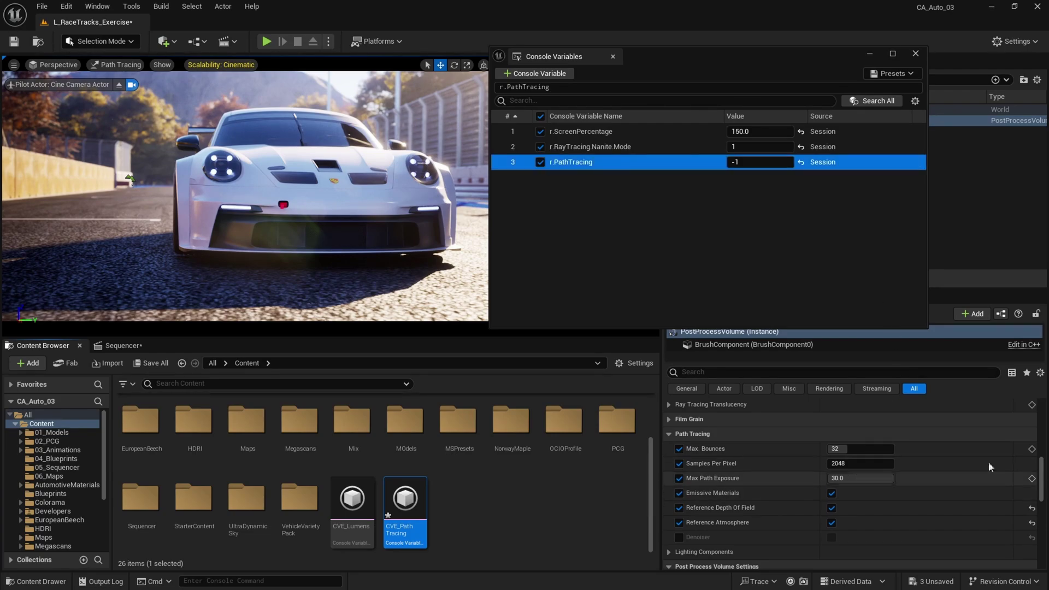
click(892, 74)
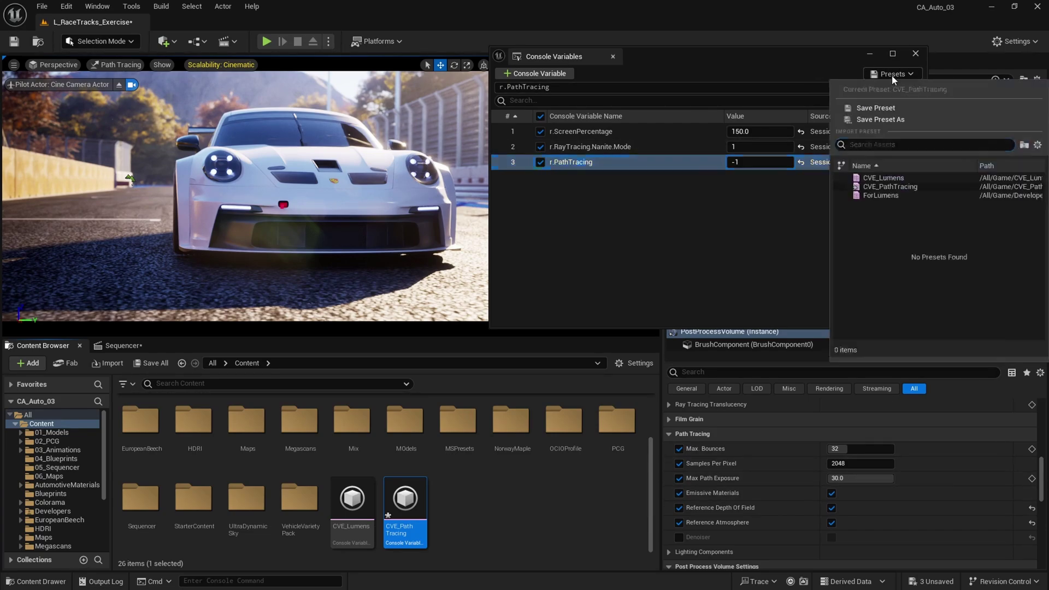
click(886, 119)
click(755, 336)
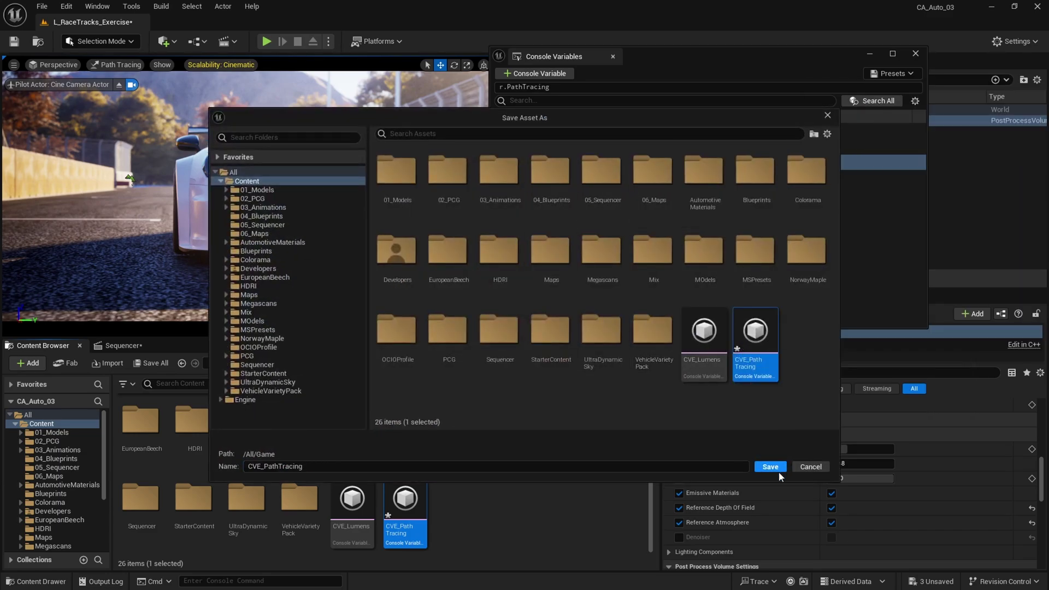
click(770, 466)
click(563, 319)
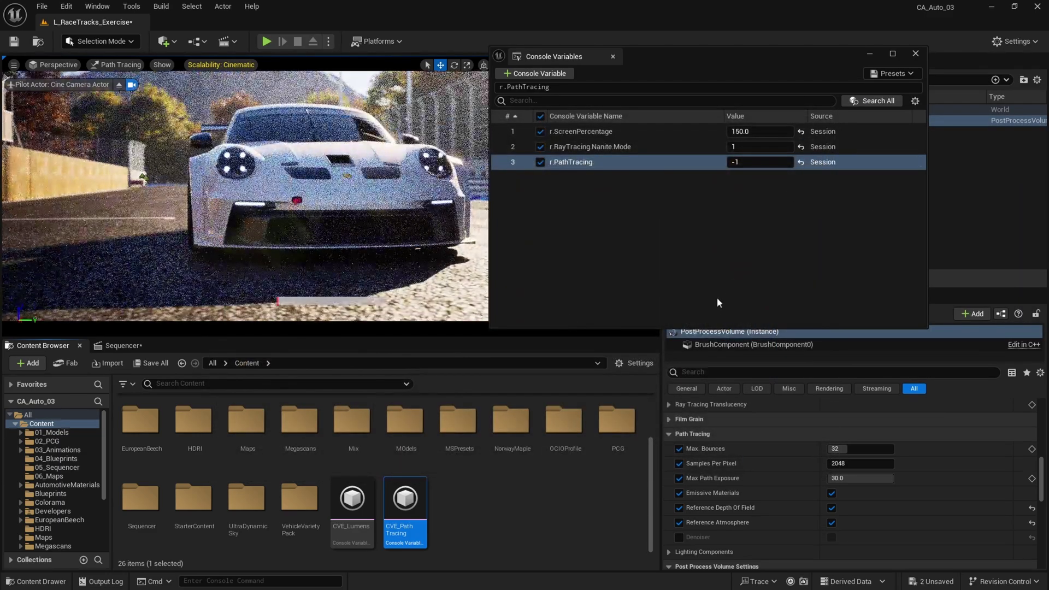
- Close the console variables window and open Window > Cinematics > Movie Render Queue
click(916, 54)
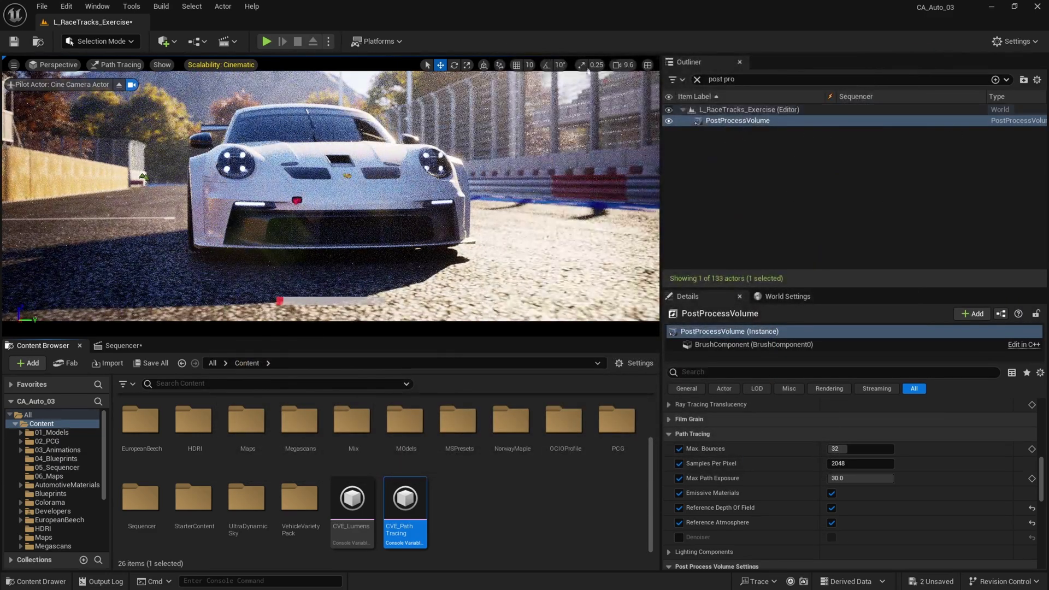
click(66, 6)
click(98, 6)
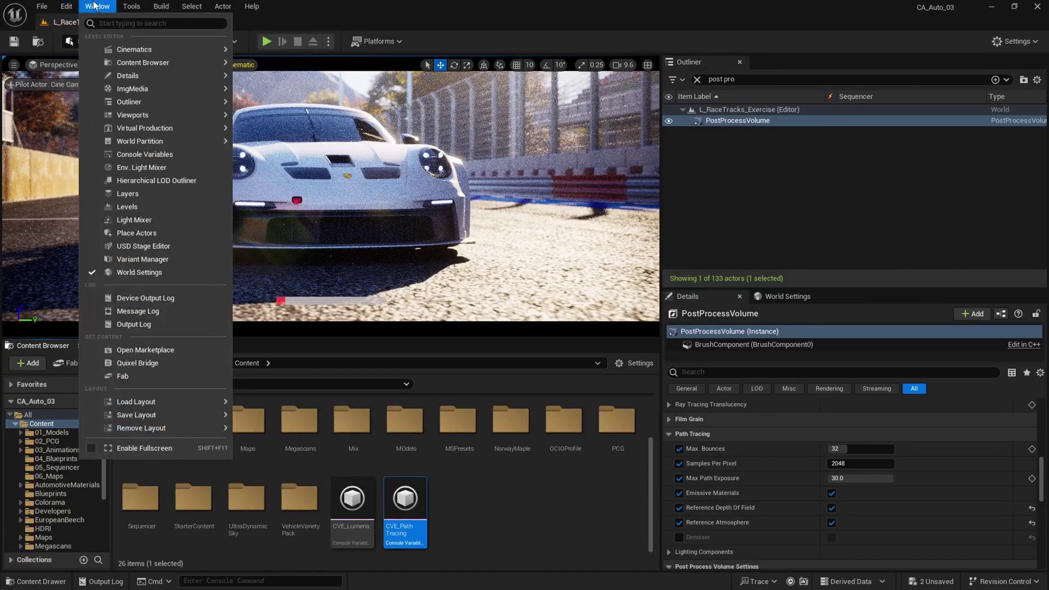
mouse_move(143, 63)
mouse_move(219, 49)
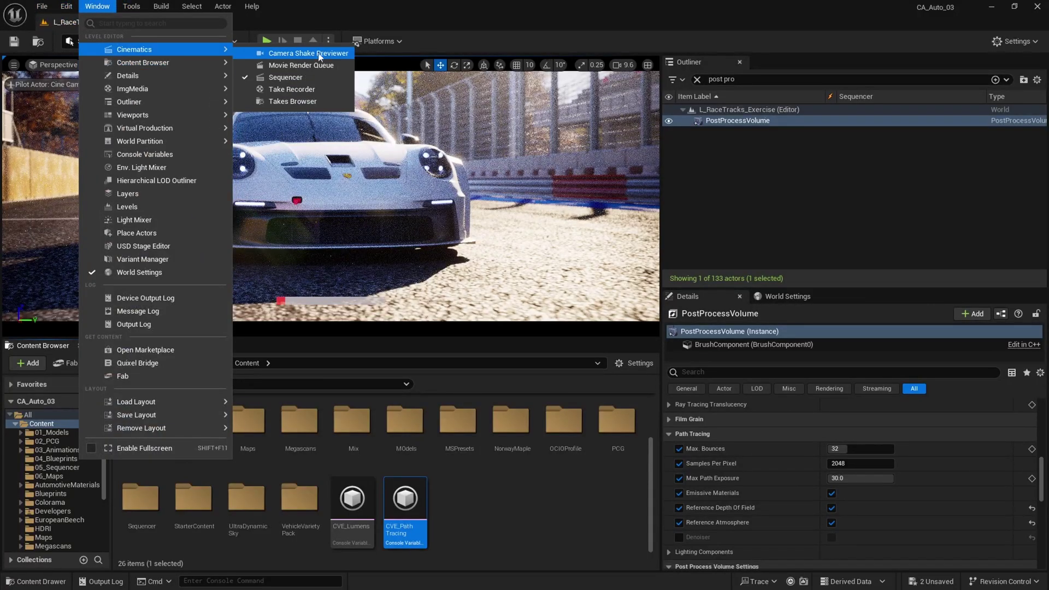
click(295, 50)
drag(491, 81, 745, 101)
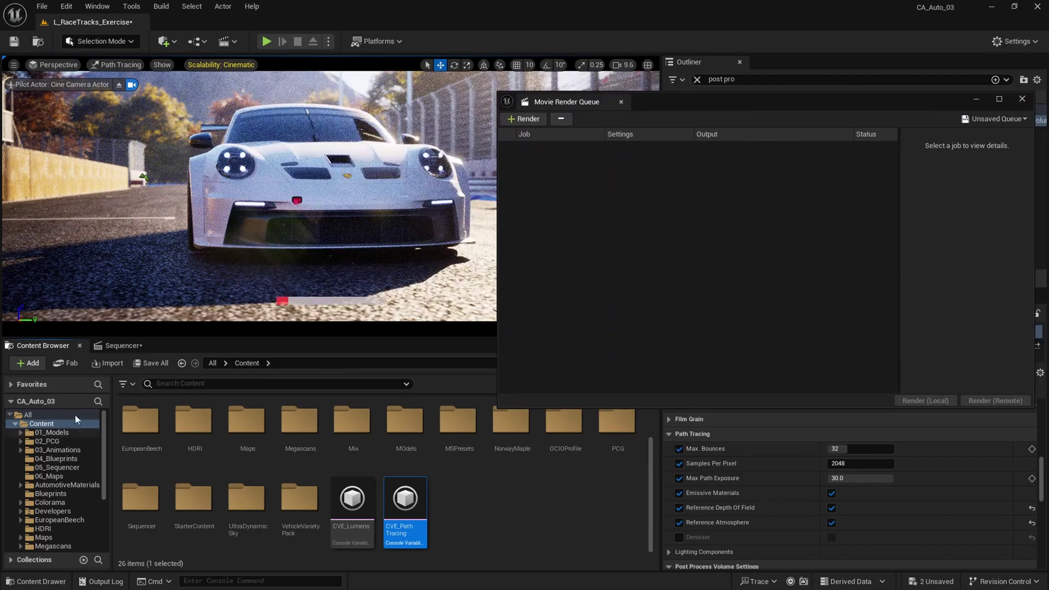
- Save the level sequence and add LS_Exercise_02 as a render job
click(119, 346)
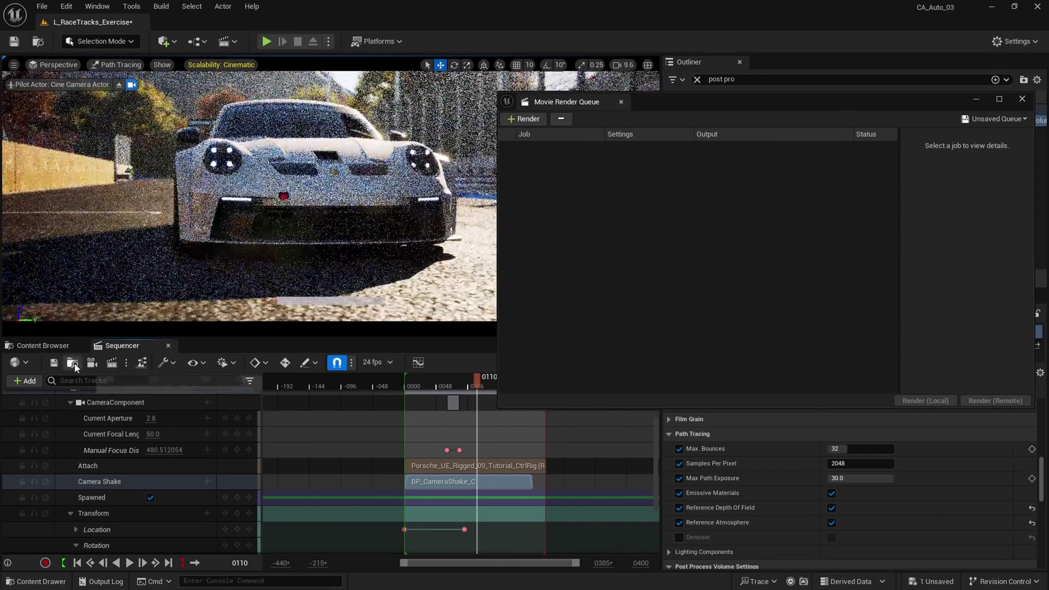
click(72, 363)
drag(294, 392, 614, 213)
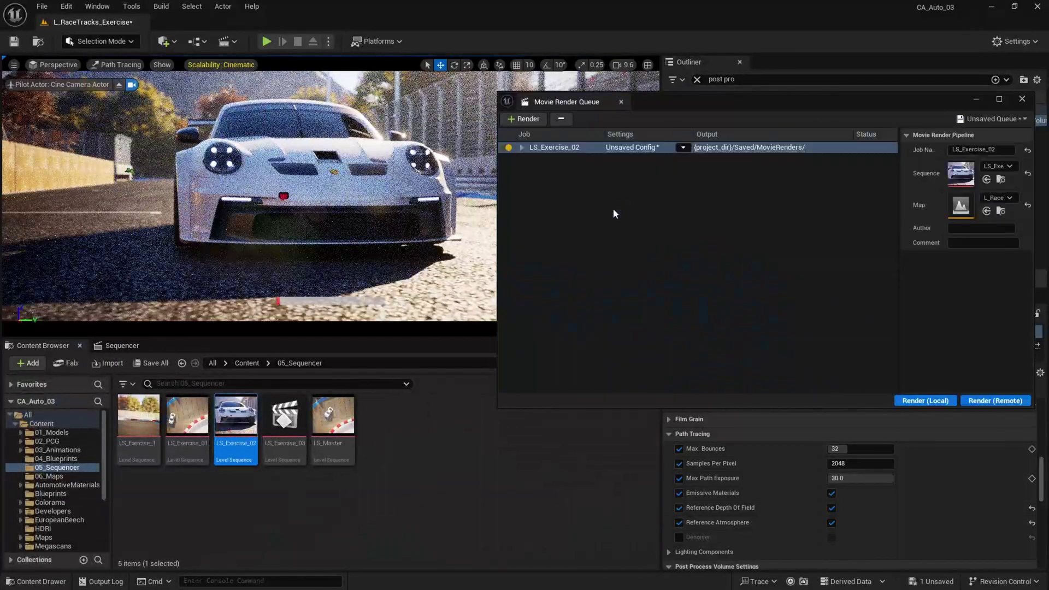
- Add a 16-bit EXR sequence output to the job's render config
click(629, 148)
click(677, 146)
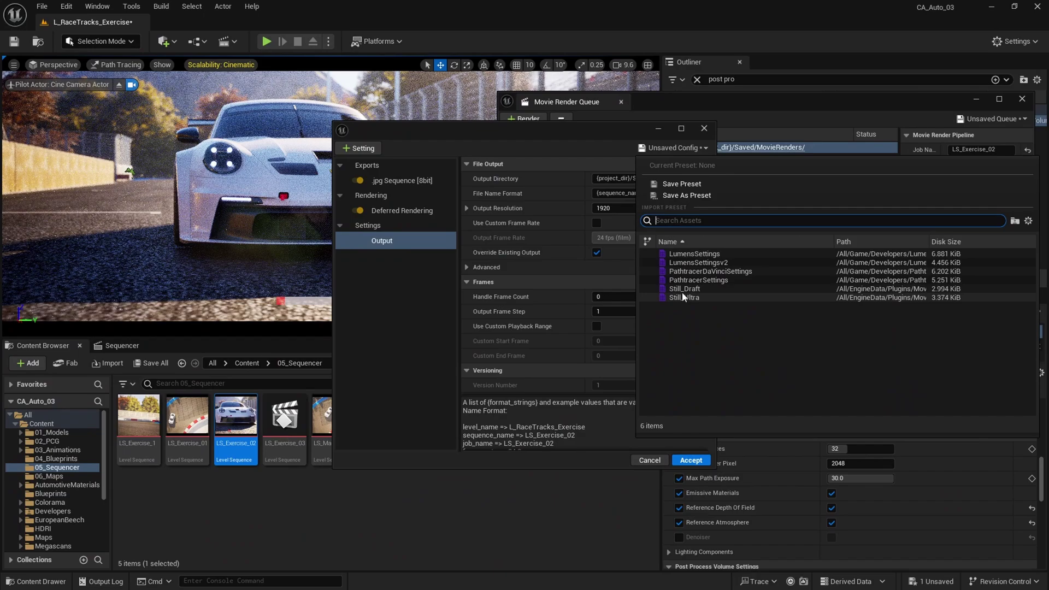
click(525, 179)
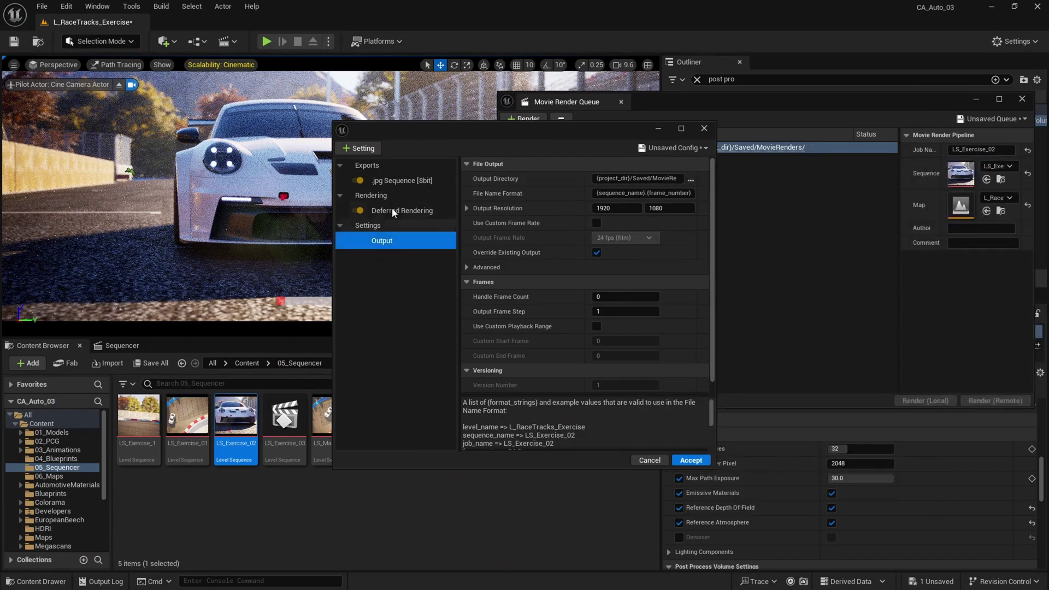
click(421, 181)
click(361, 148)
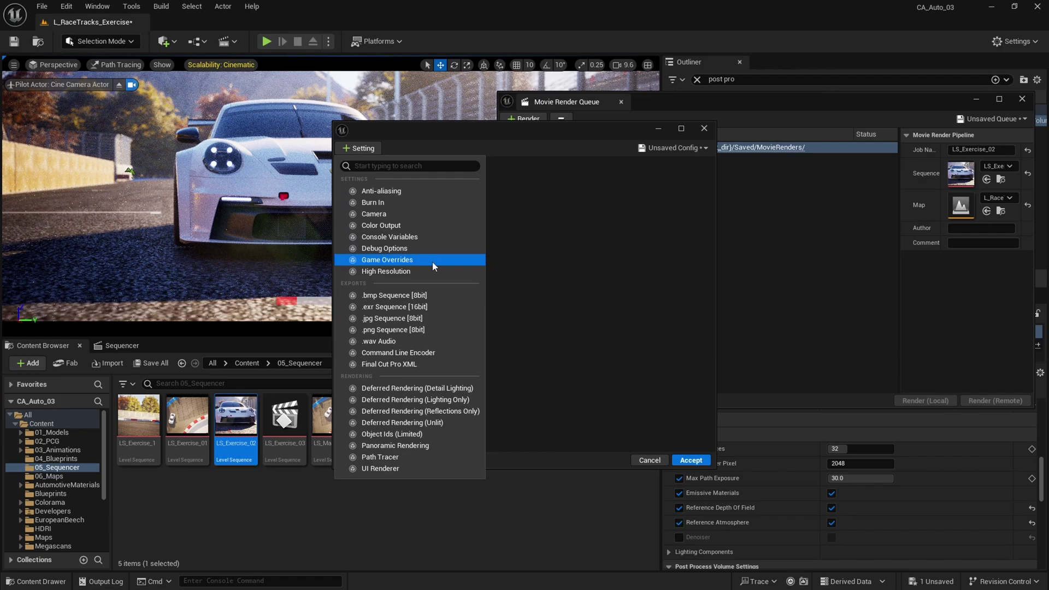
click(418, 307)
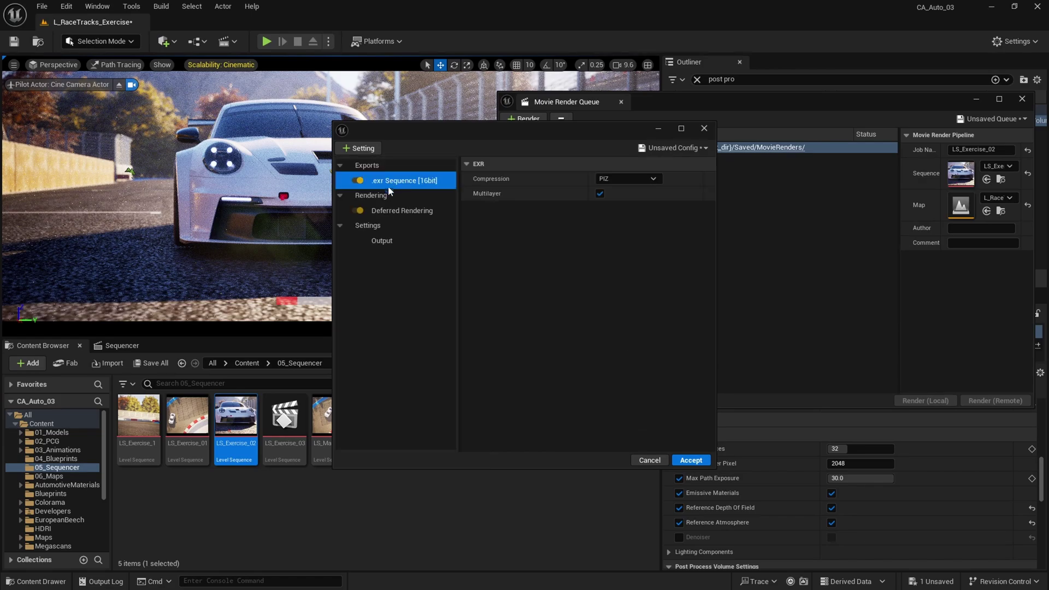
- Add the Path Tracer render pass and remove the Deferred Rendering pass
click(360, 149)
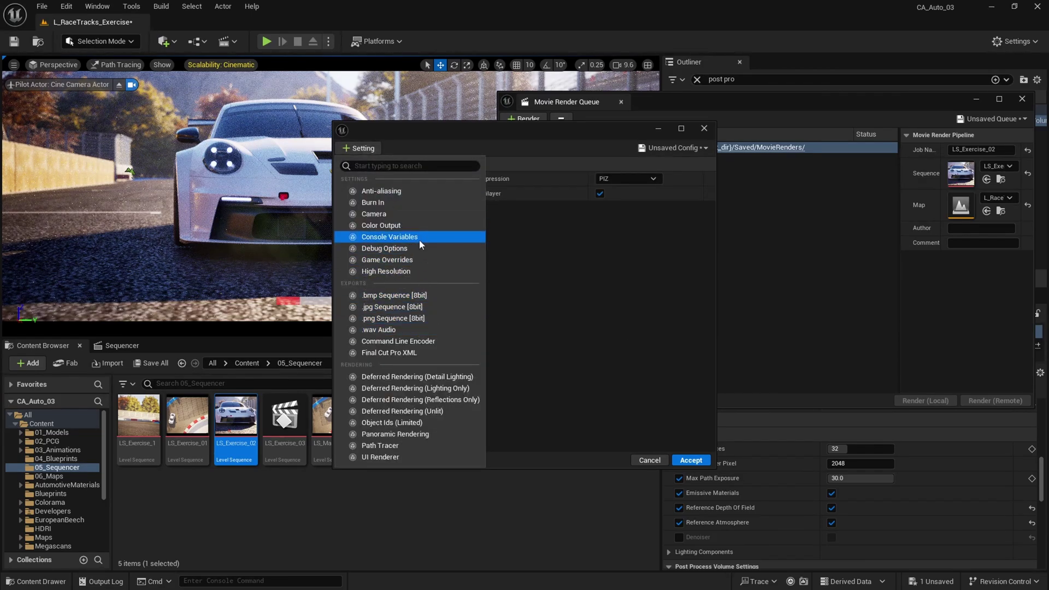
click(401, 444)
click(392, 212)
key(Delete)
key(ctrl+z)
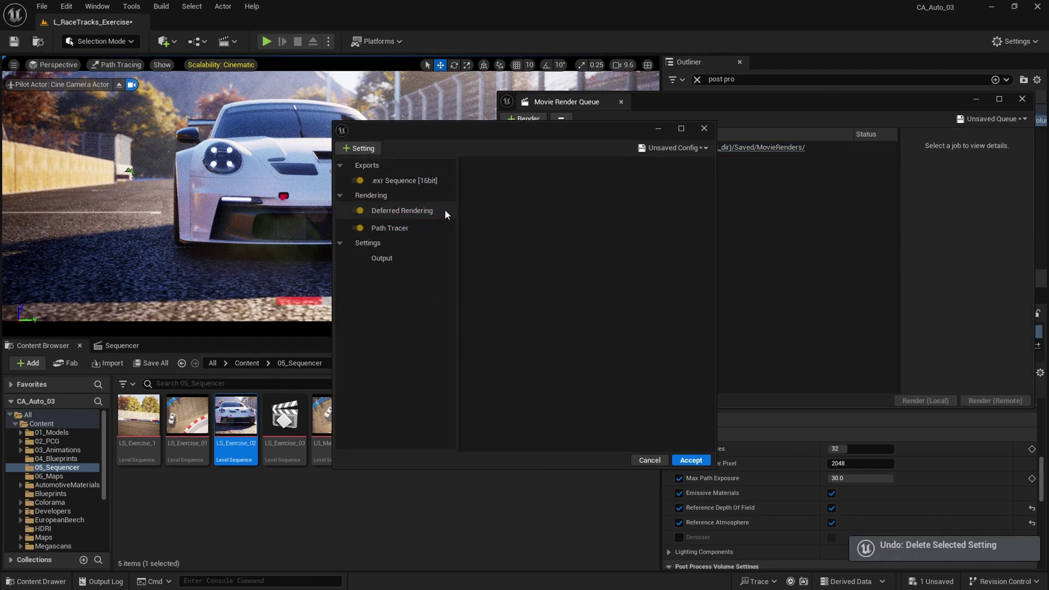
click(445, 211)
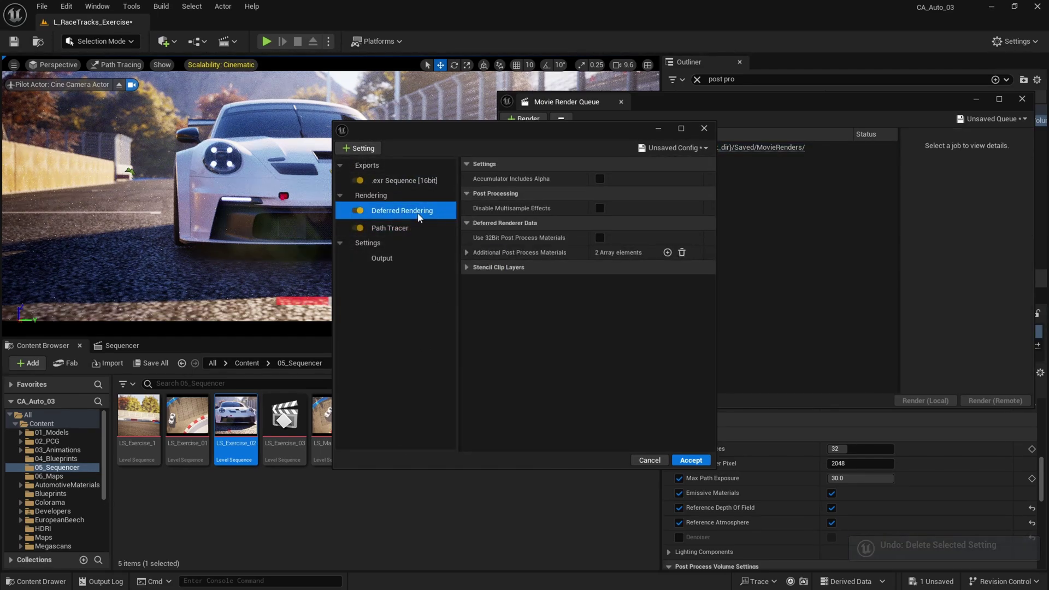
key(Delete)
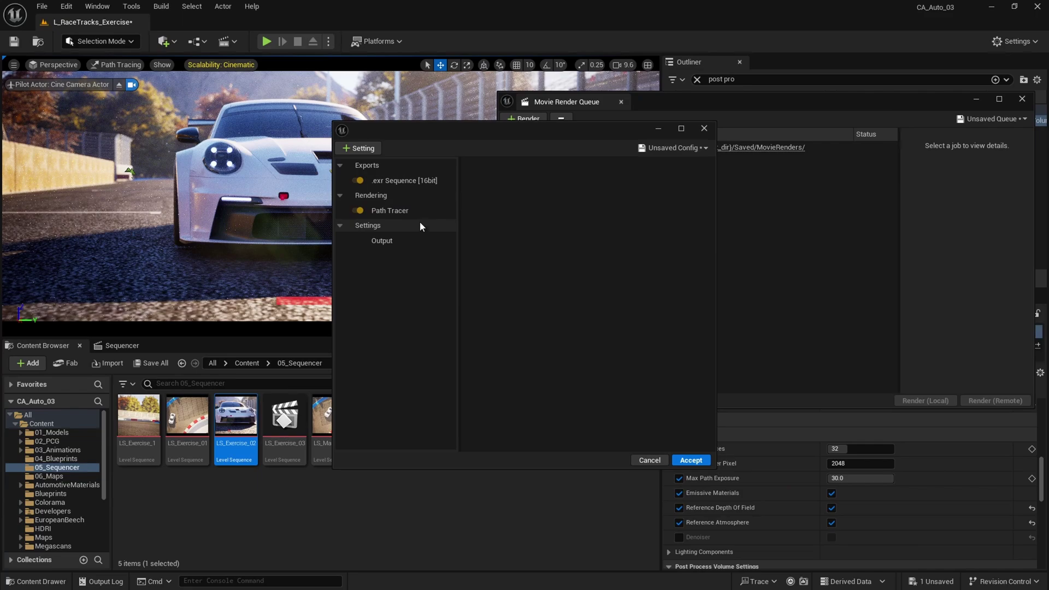
click(418, 214)
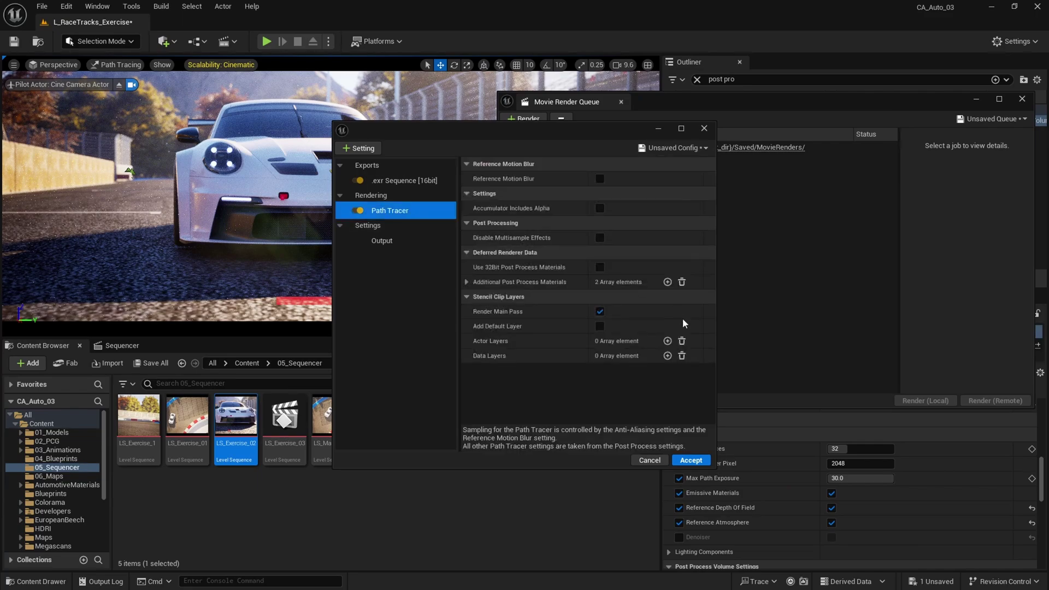
- Enable both additional post process materials in the Path Tracer settings
click(466, 282)
click(476, 297)
click(476, 359)
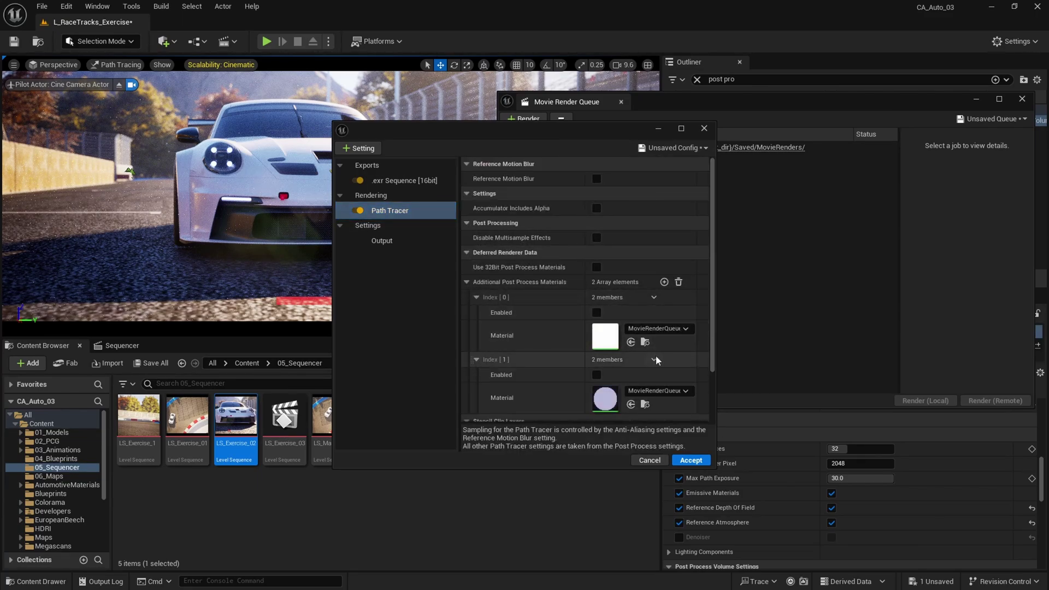
scroll(655, 355, down, 2)
click(596, 277)
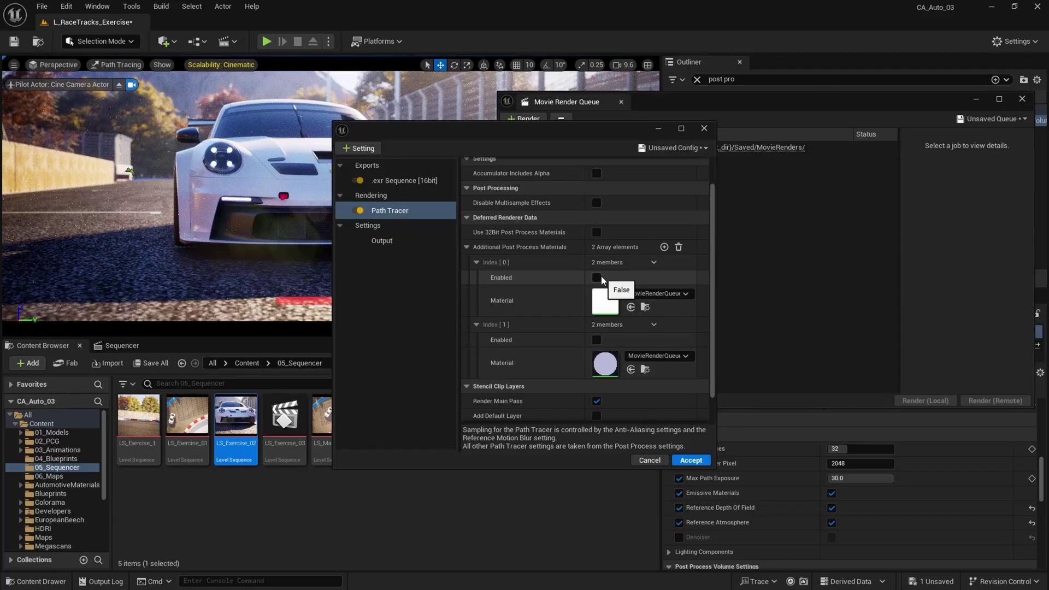
click(597, 340)
click(478, 262)
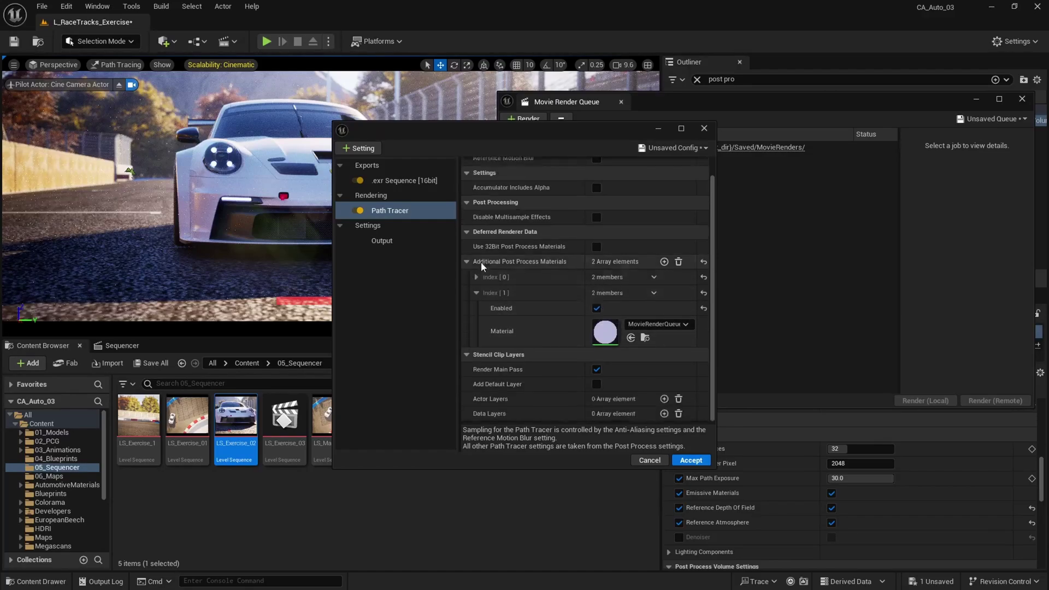
click(479, 298)
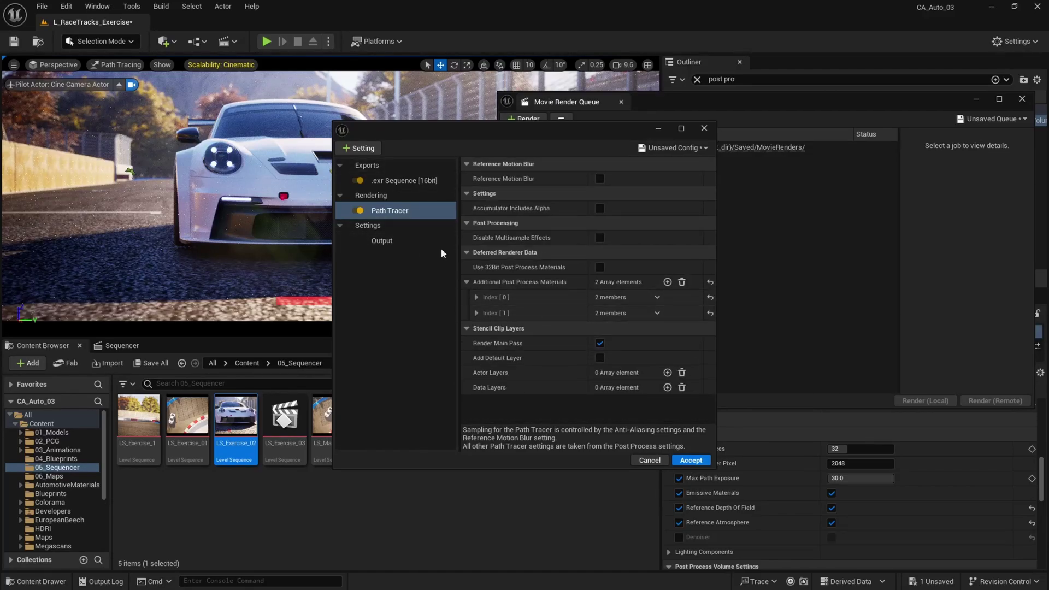
- Add Anti-aliasing (8 spatial, 4 temporal samples) and Console Variables settings to the config
click(359, 148)
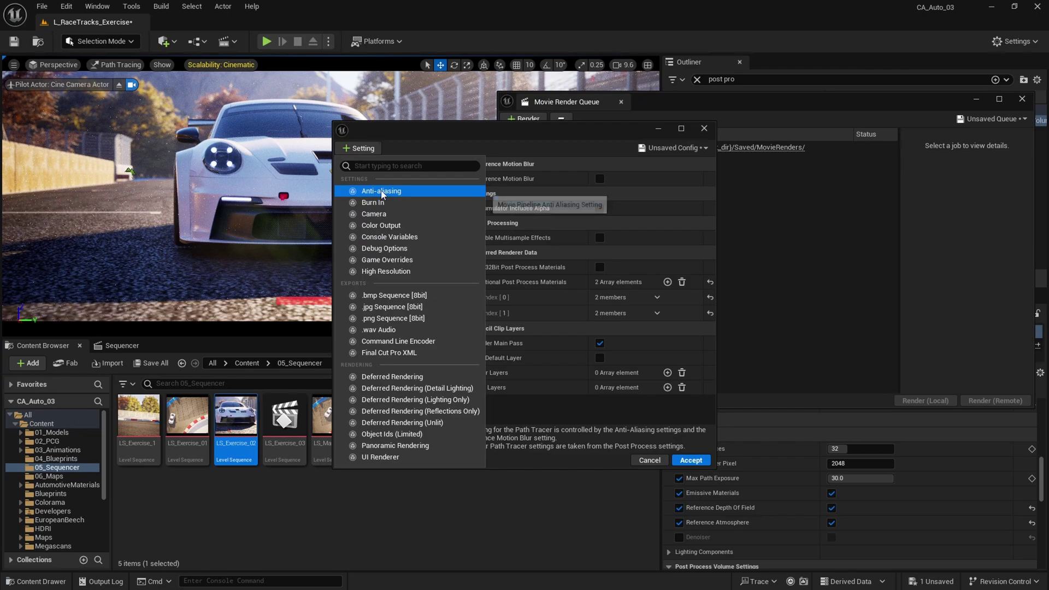
click(381, 191)
click(628, 179)
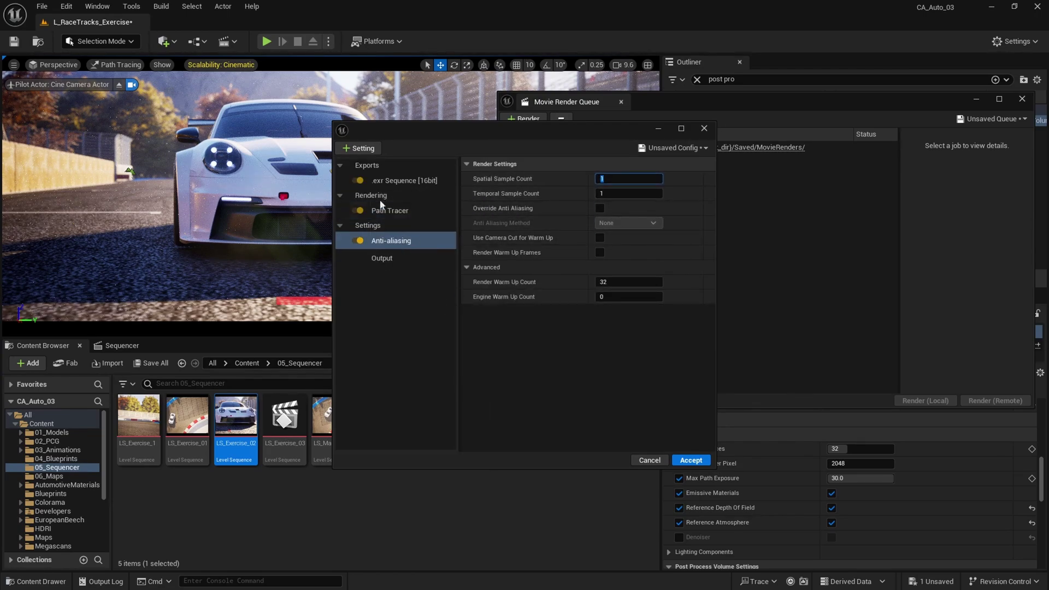
click(359, 148)
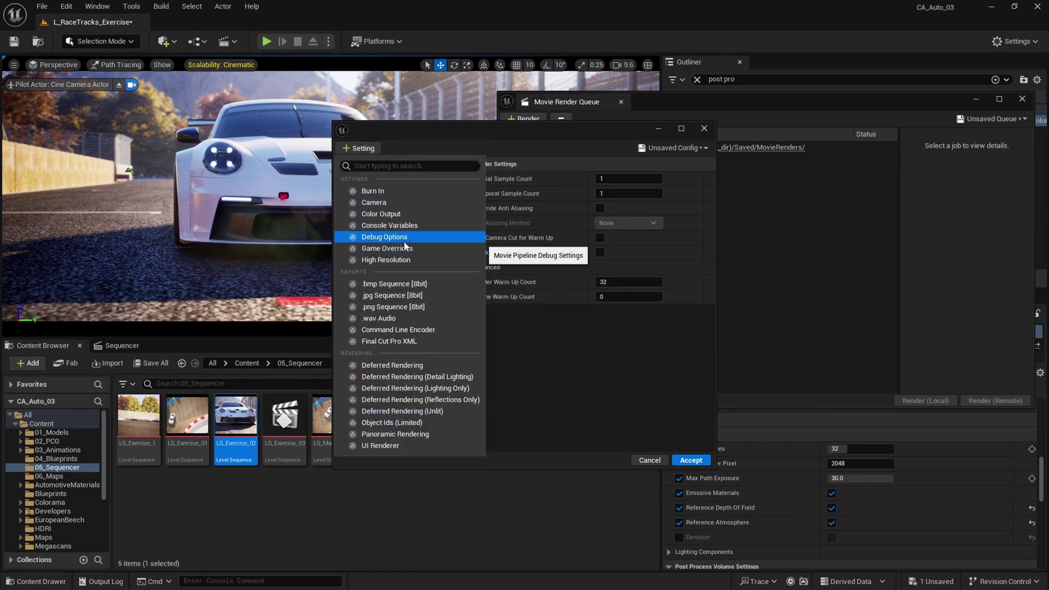
click(390, 225)
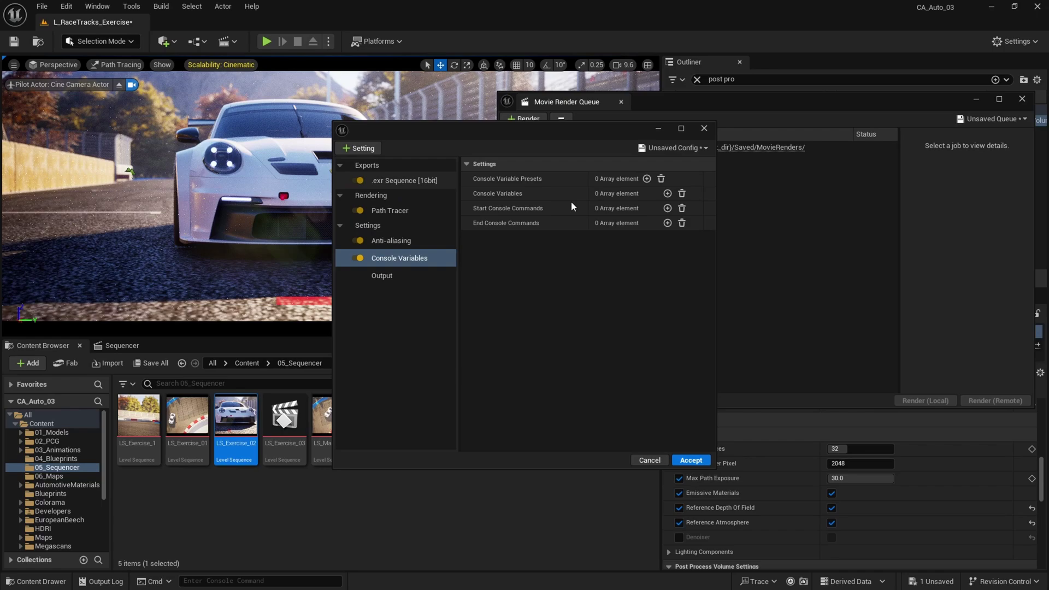
click(407, 210)
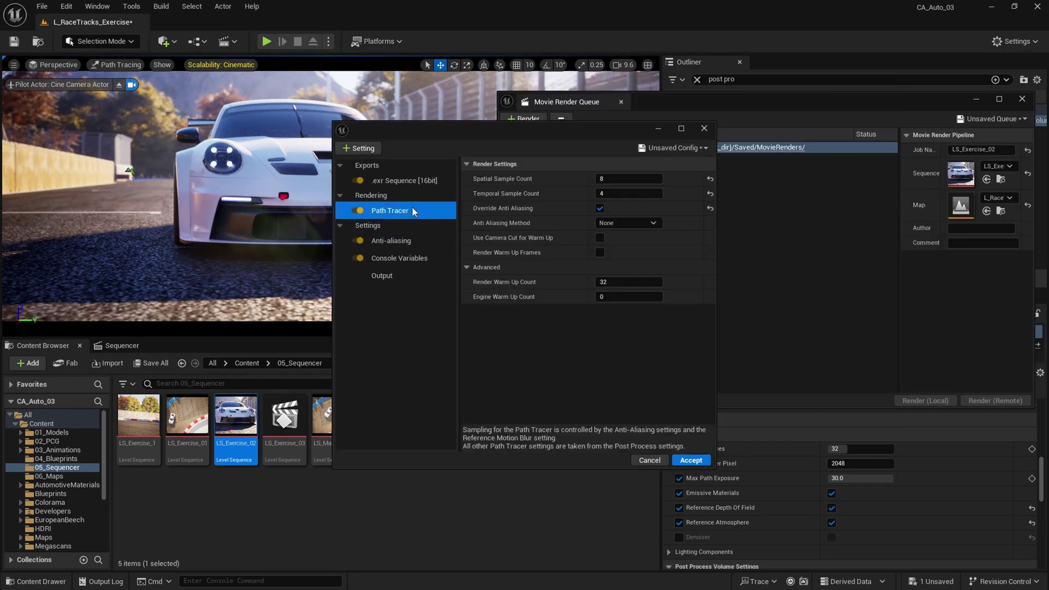
click(417, 240)
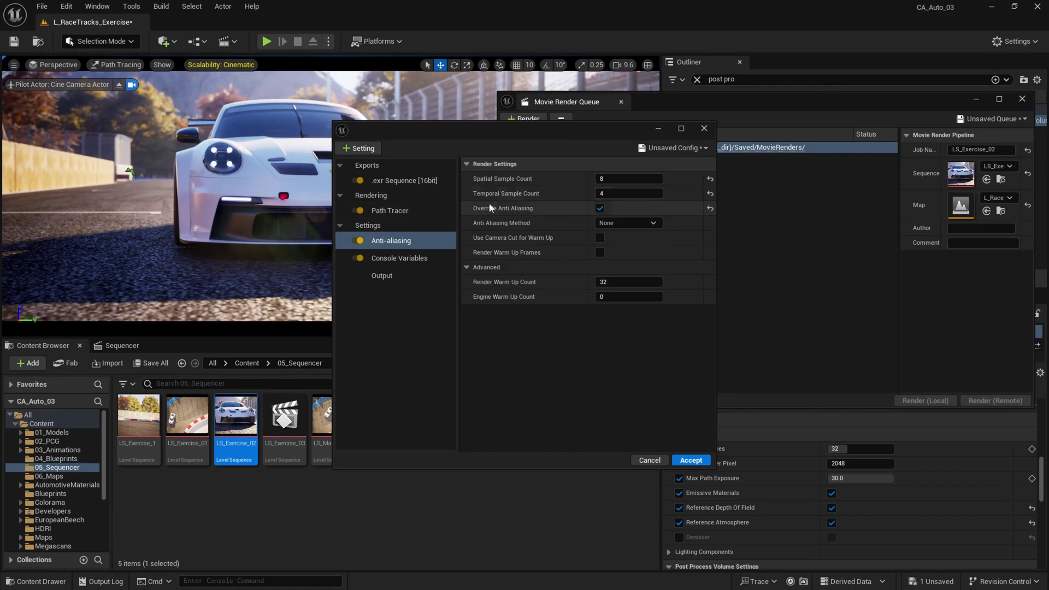
drag(547, 130, 709, 76)
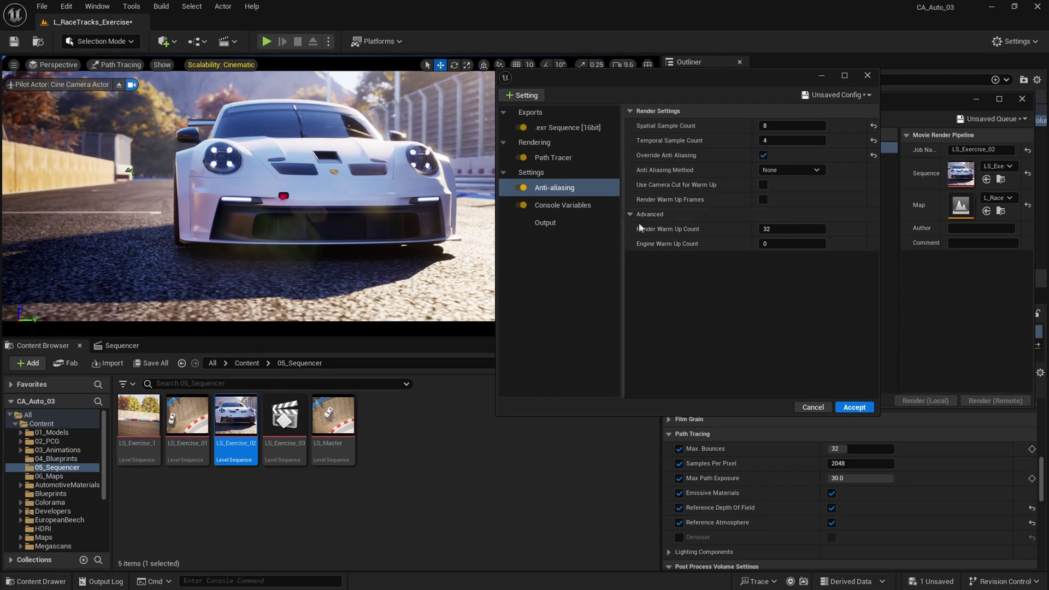
- Set Engine Warm Up Count to 32 and enable the Path Tracing Denoiser override
click(797, 244)
text(32)
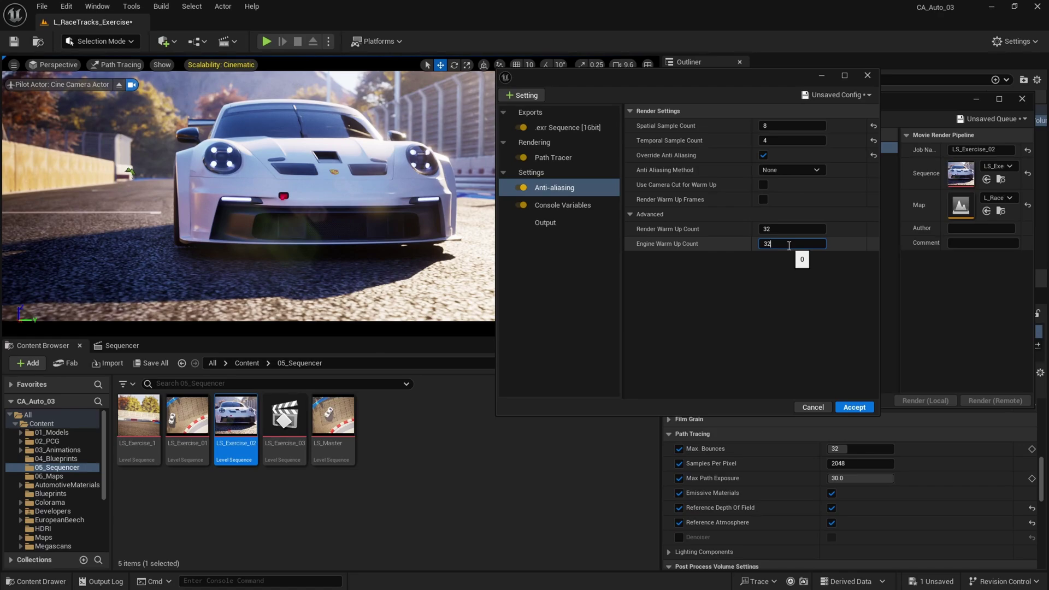
click(574, 224)
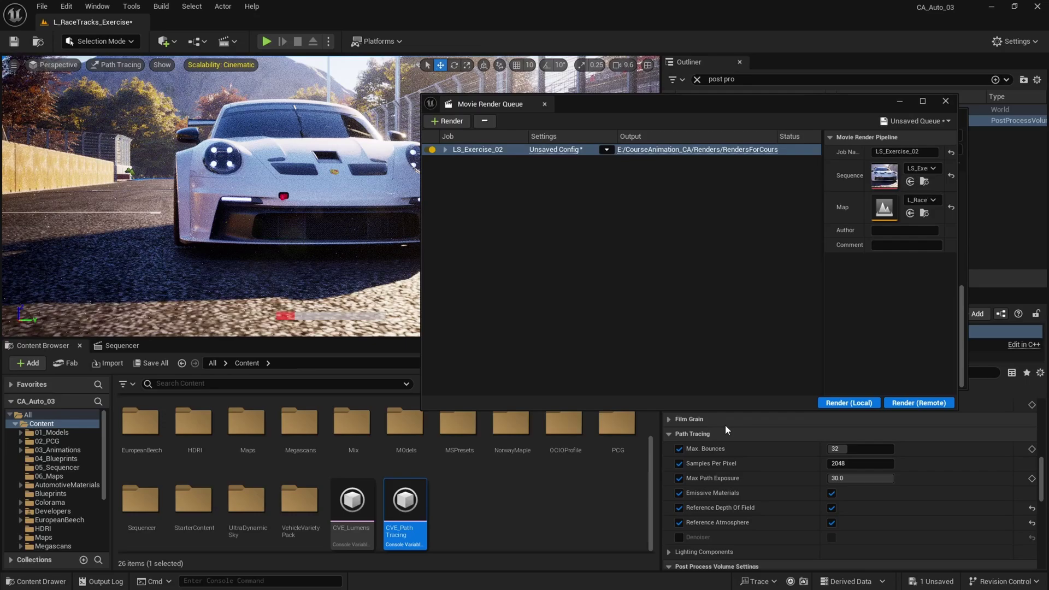
click(678, 536)
drag(668, 106, 707, 86)
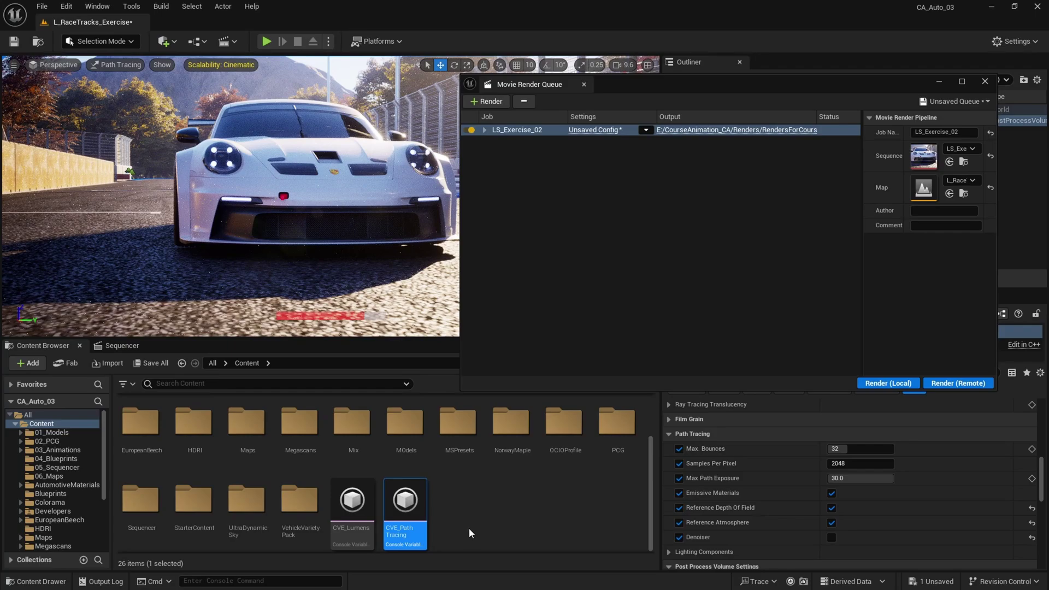
- Review the CVE_PathTracing cvars, including r.PathTracing.Denoiser at -1, and save them as a preset
double_click(406, 506)
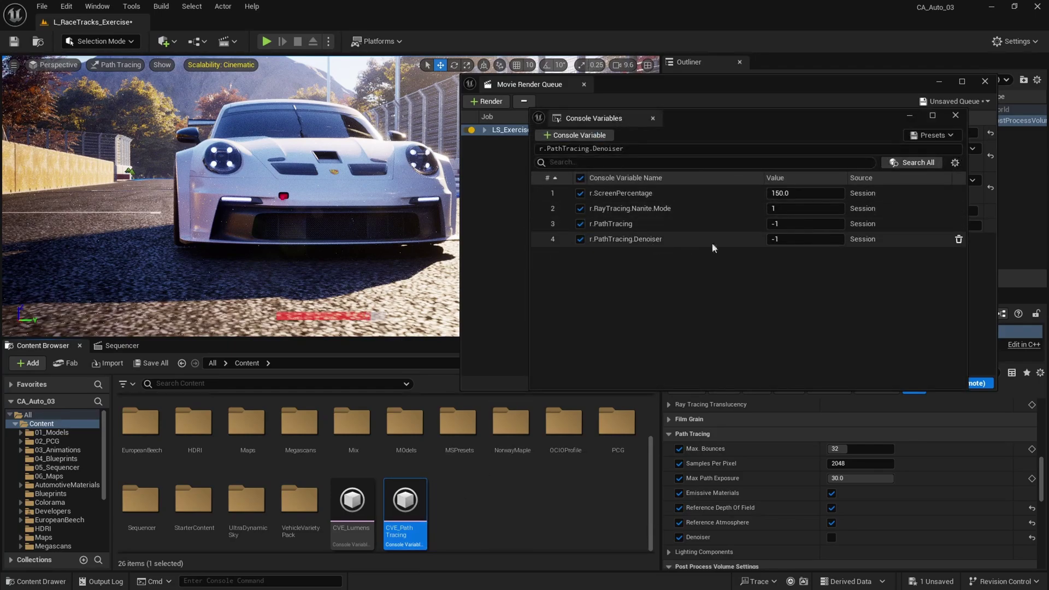
click(676, 236)
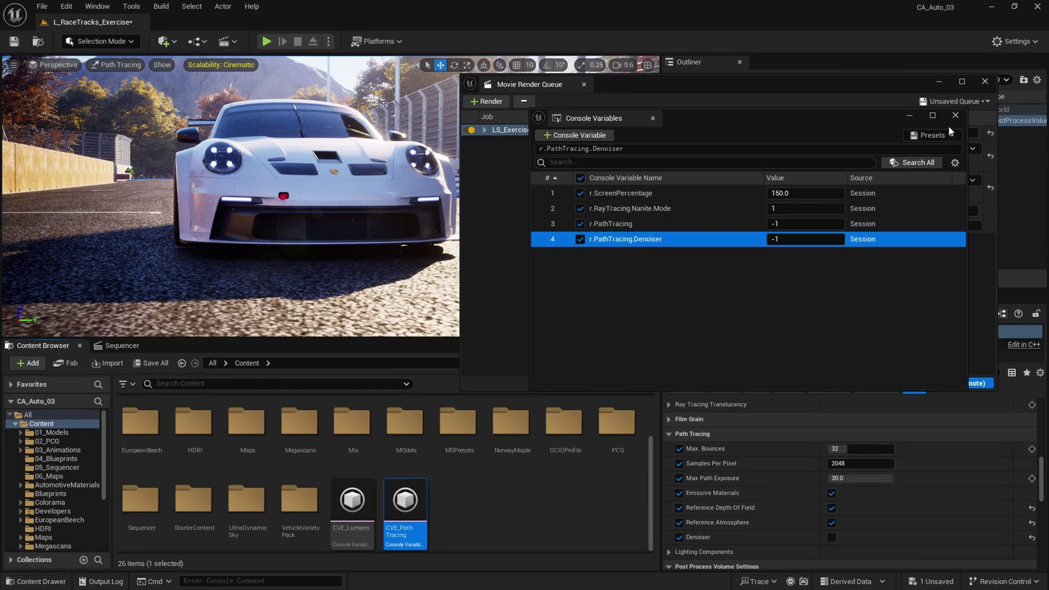
click(934, 135)
click(826, 169)
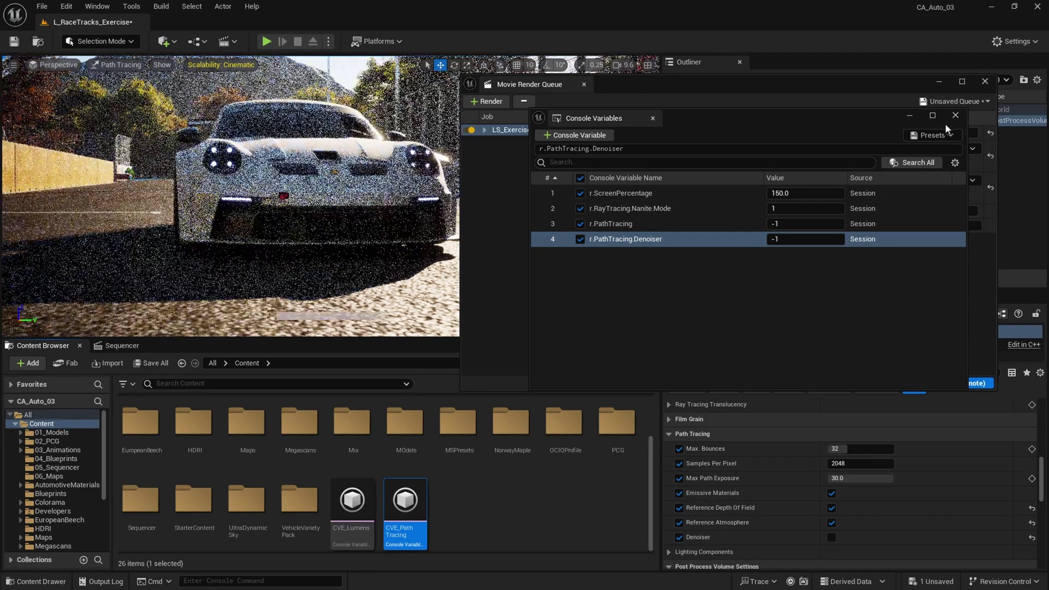
click(955, 115)
drag(707, 93, 604, 107)
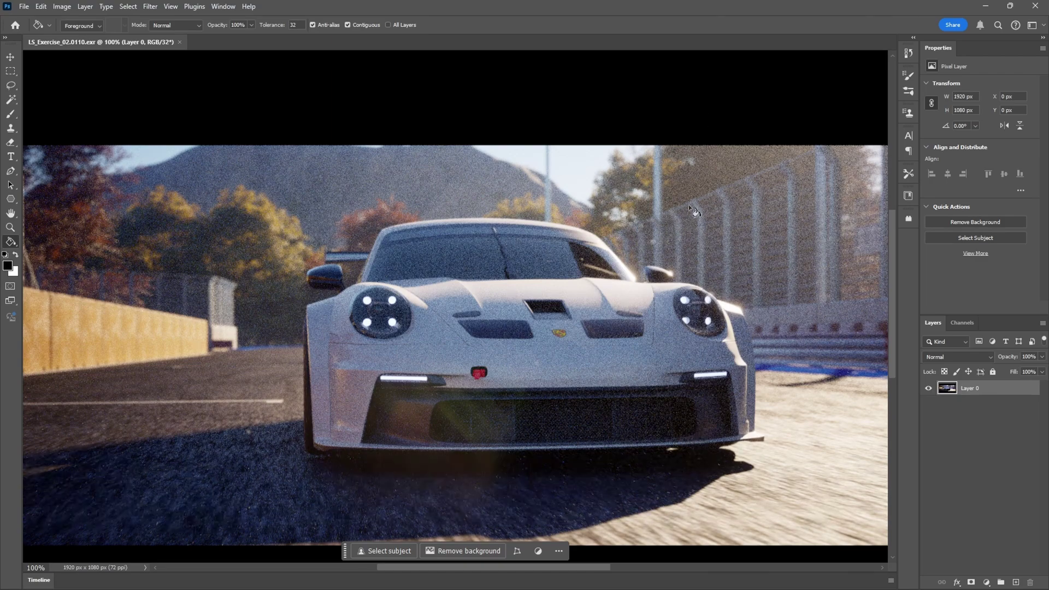
- Snap Photoshop into a smaller window so the Unreal render queue shows
drag(755, 4, 615, 80)
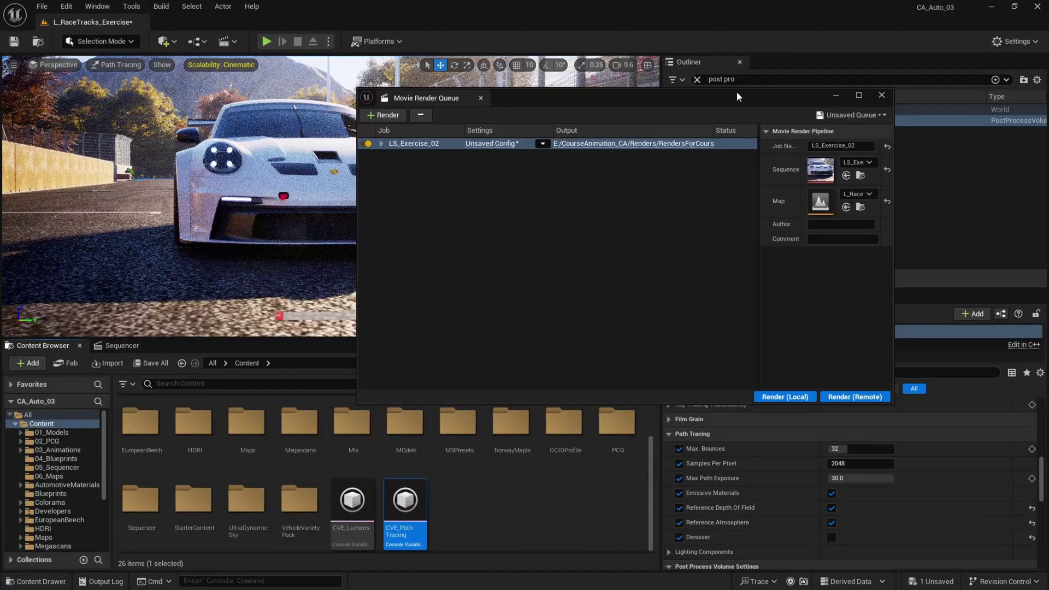
- Set the render config's anti-aliasing to 20 temporal and 64 spatial samples
drag(737, 97, 834, 81)
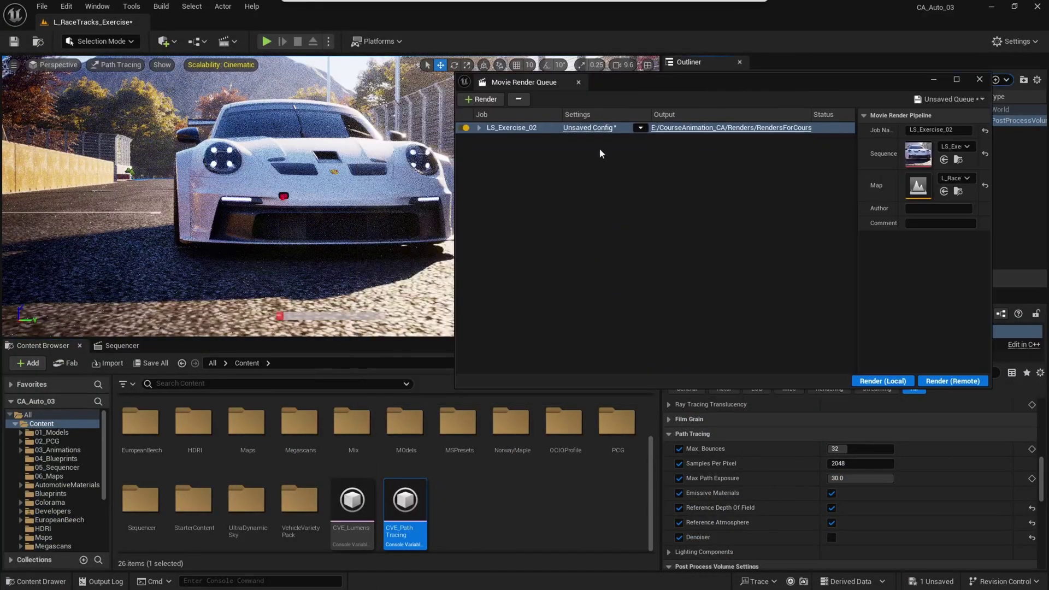
click(588, 127)
click(405, 243)
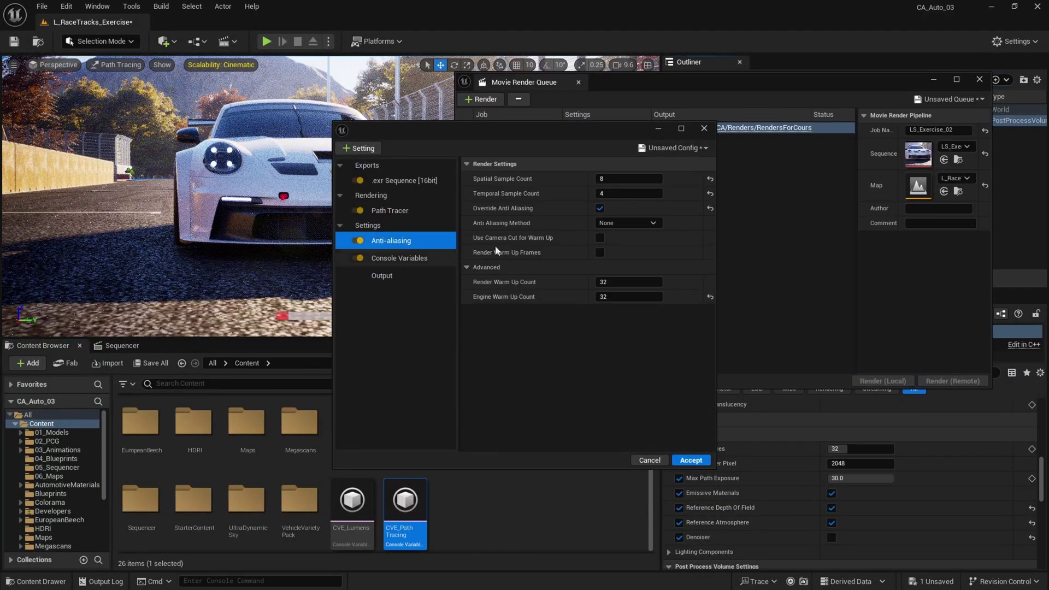
click(630, 194)
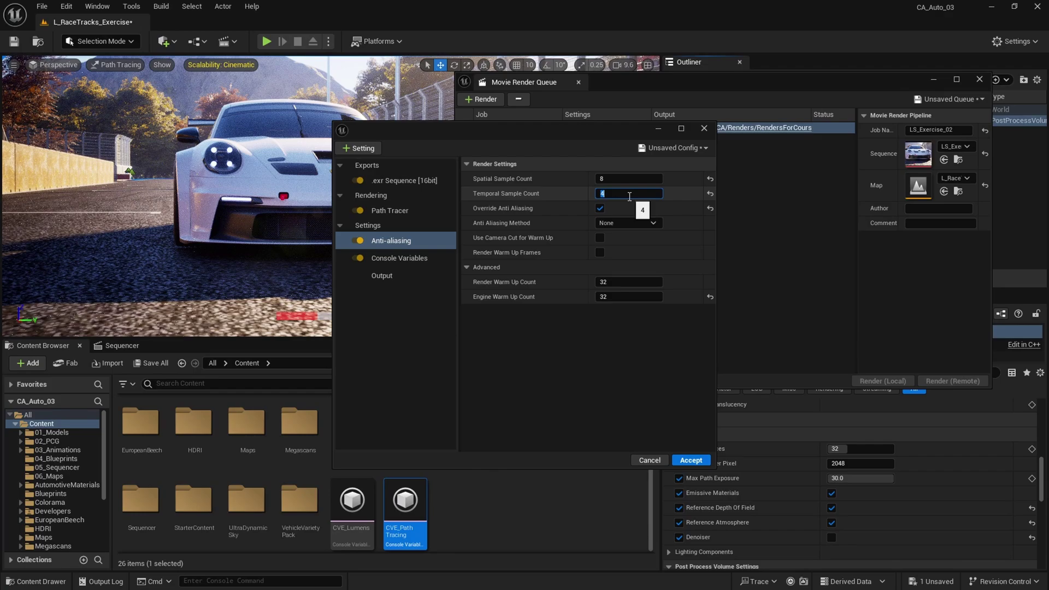
text(20)
click(630, 179)
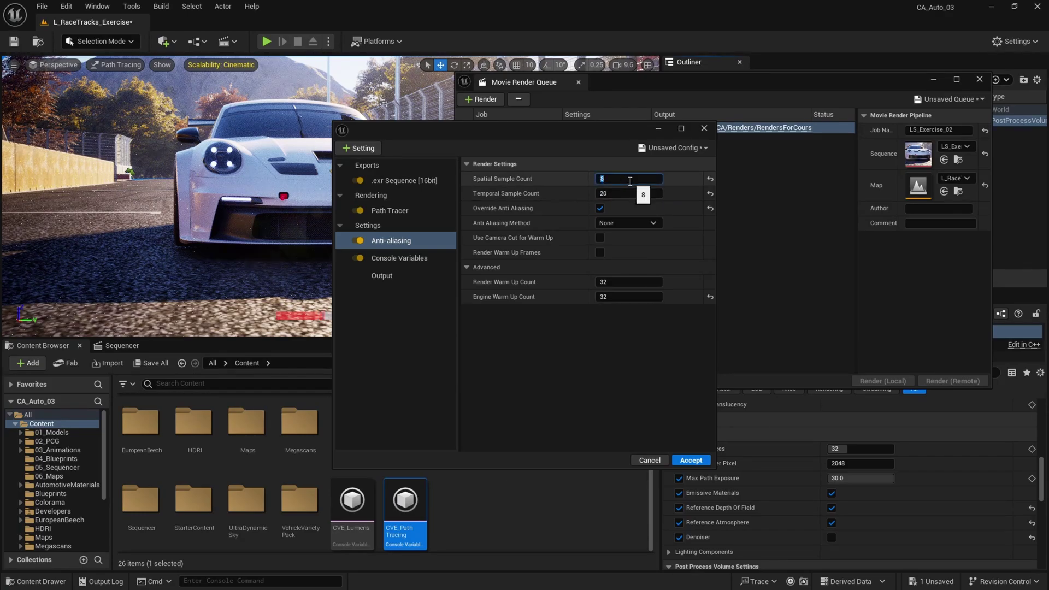
text(64)
click(416, 276)
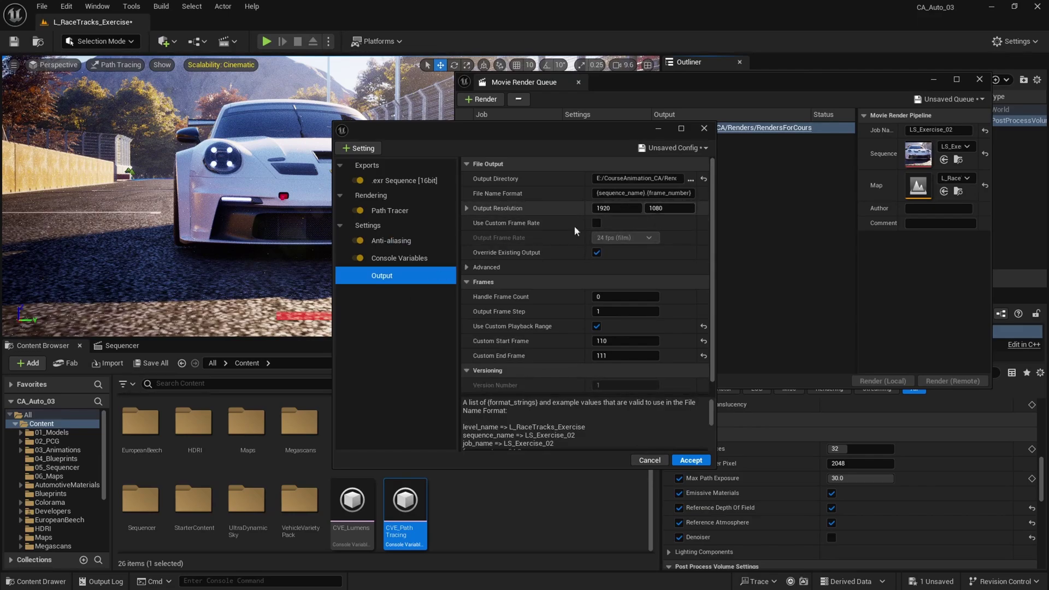
click(403, 242)
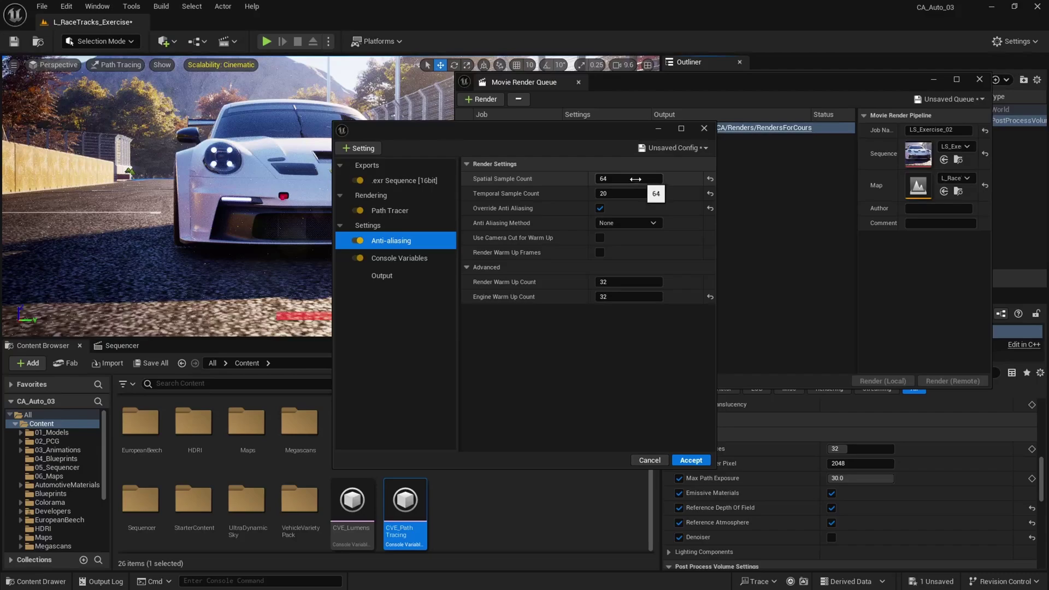
click(387, 276)
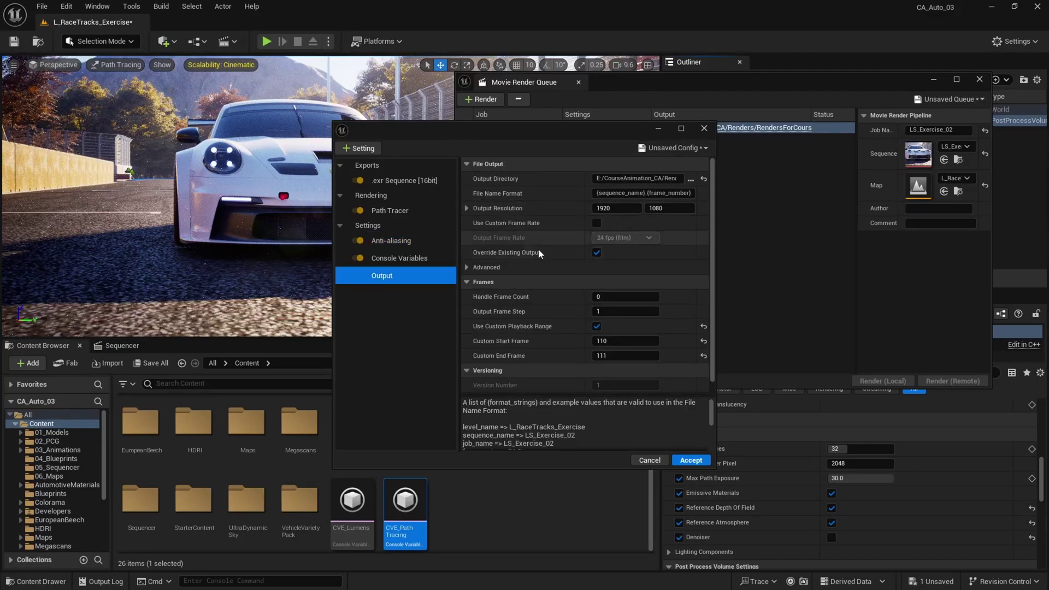
click(391, 241)
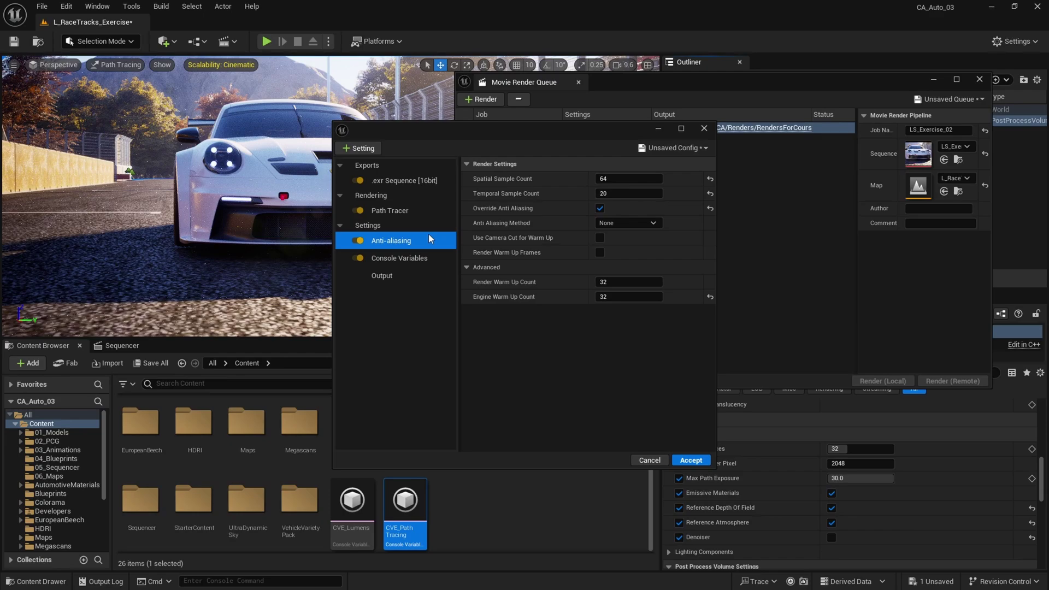
- Keep CVE_PathTracing as the console variable preset and accept the render settings
click(398, 257)
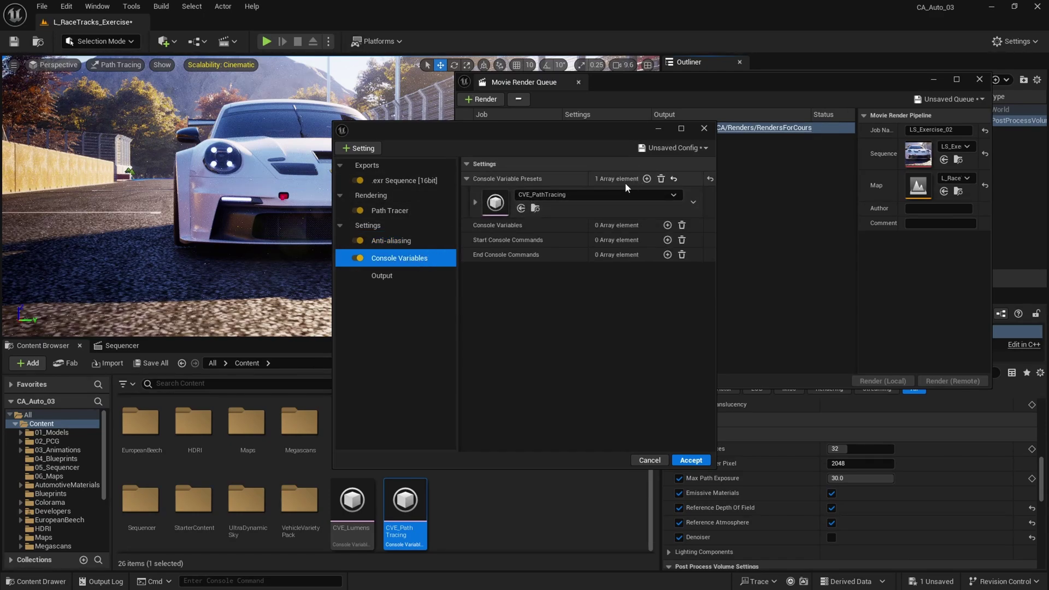
click(592, 195)
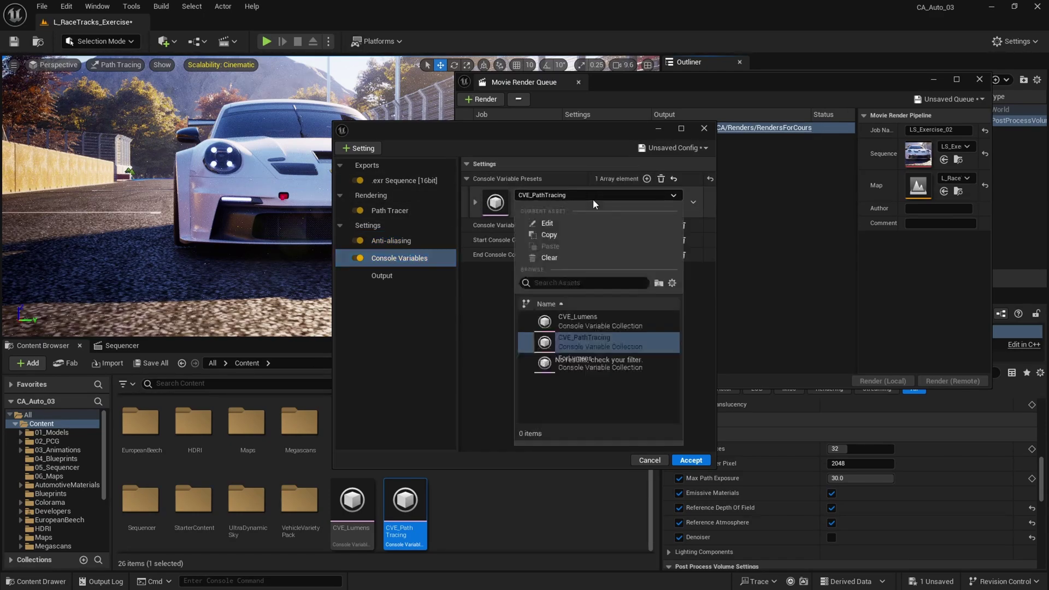
click(622, 194)
click(385, 277)
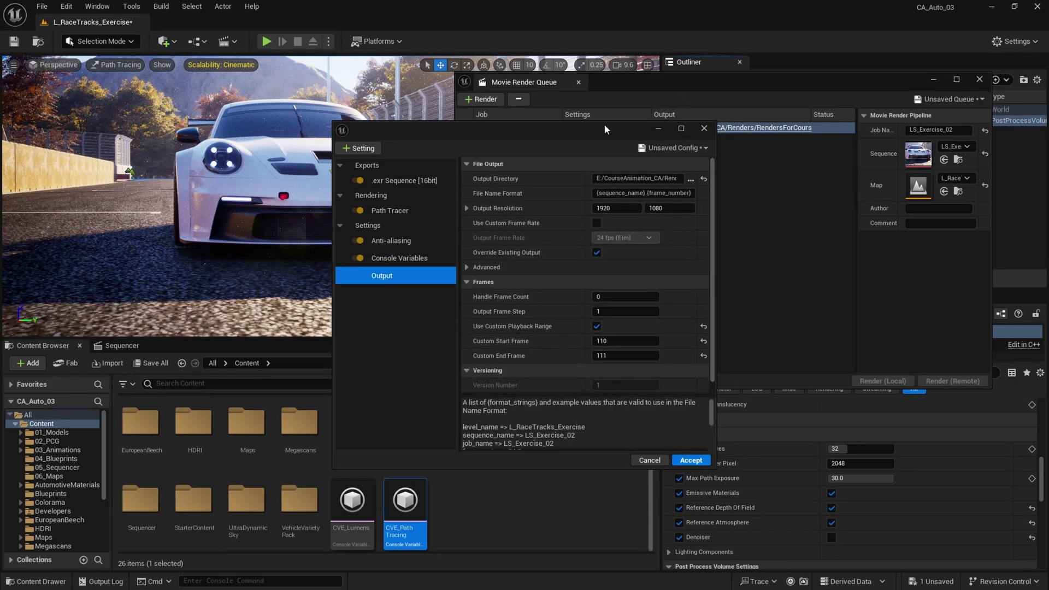
drag(604, 129, 708, 40)
click(805, 372)
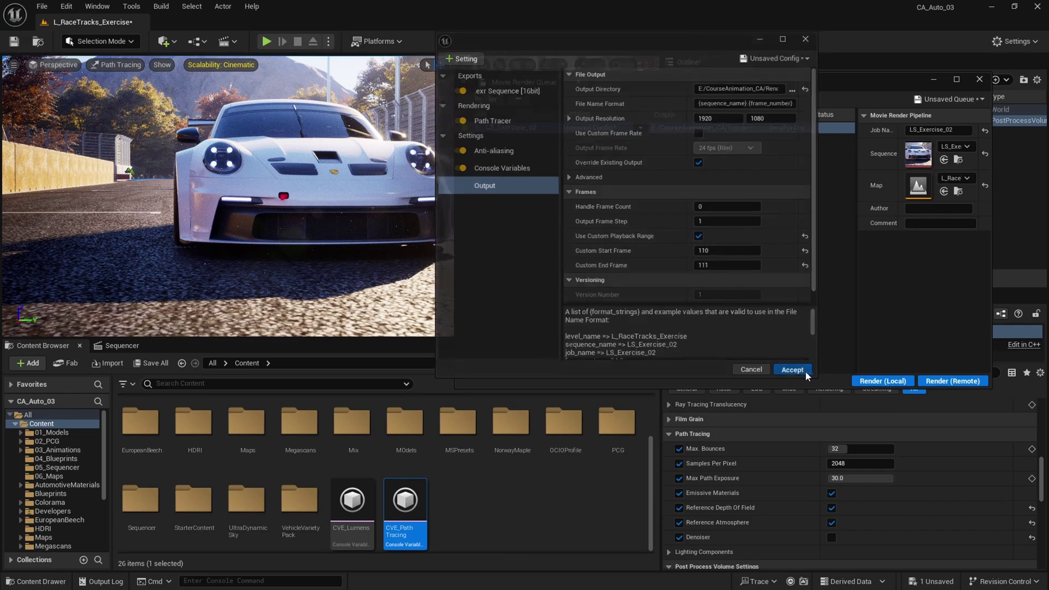
- Render the LS_Exercise_02 job locally
click(874, 381)
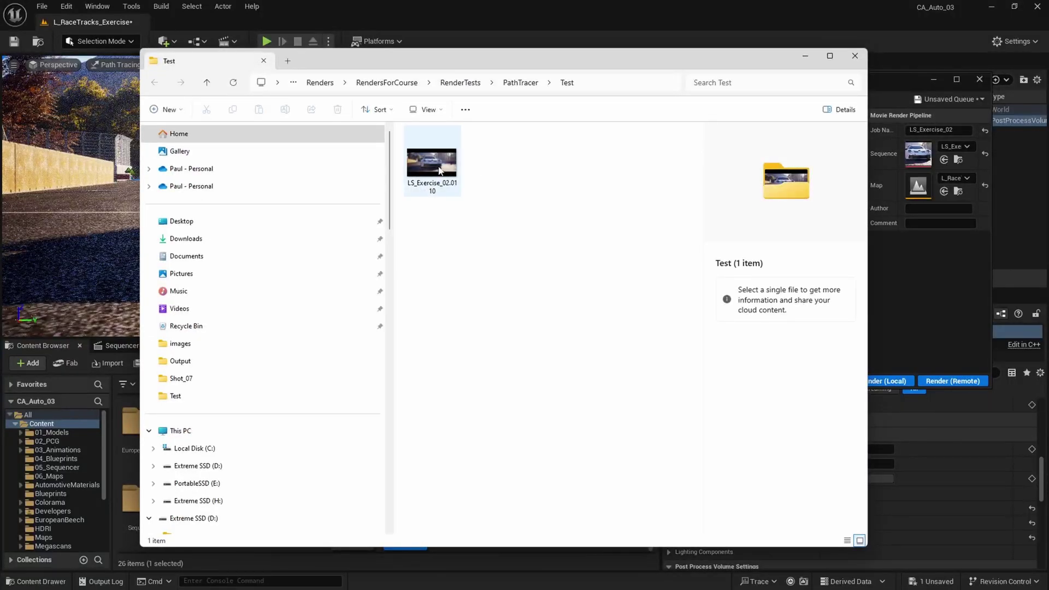
- Reload the rendered LS_Exercise_02.0110 frame in Photoshop and zoom in to inspect it
double_click(439, 170)
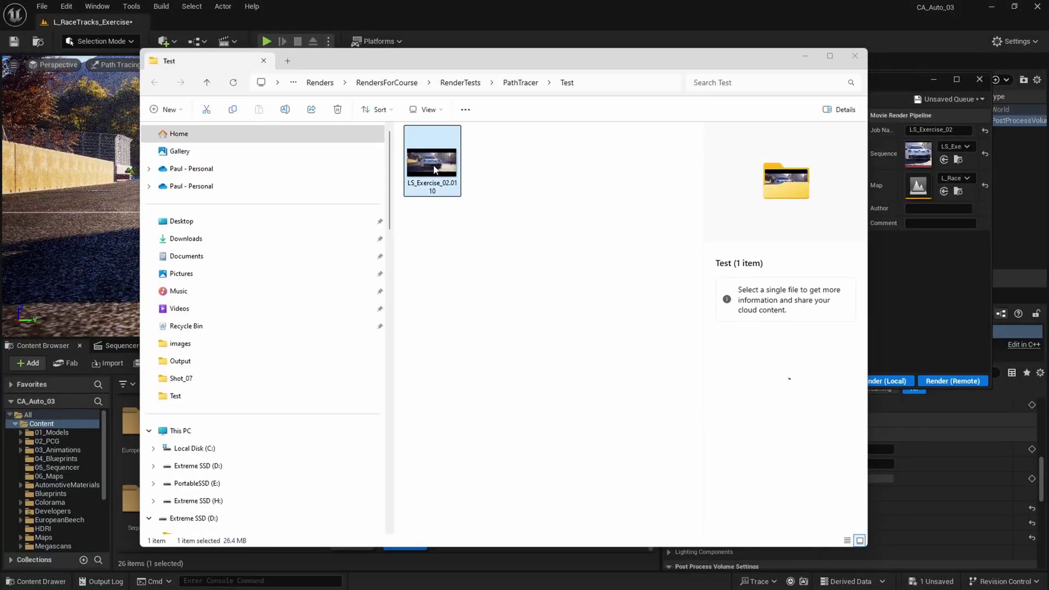
key(Return)
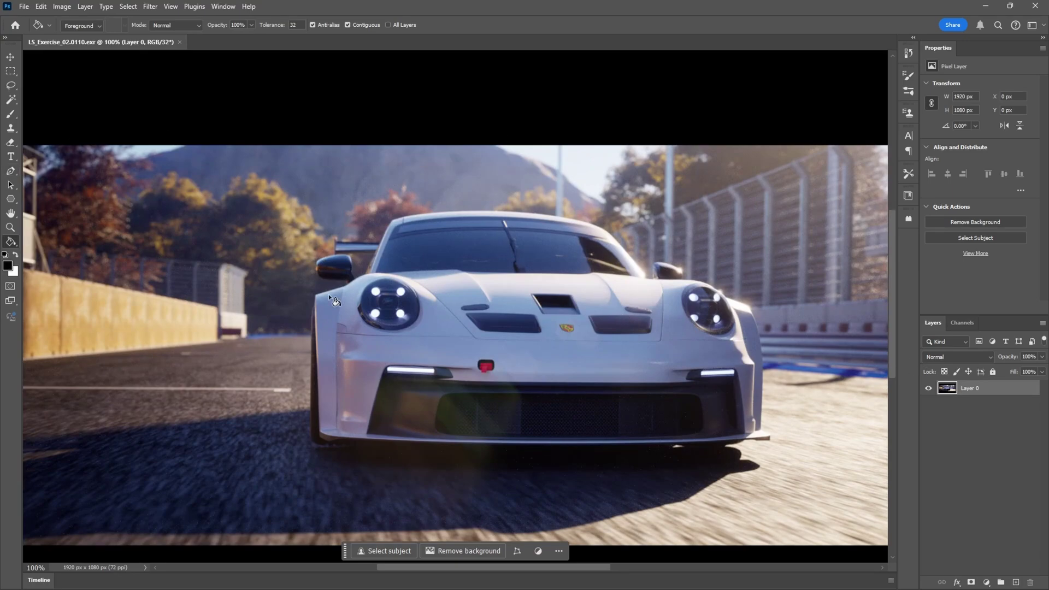
alt+scroll(284, 306, up, 3)
alt+scroll(307, 298, down, 5)
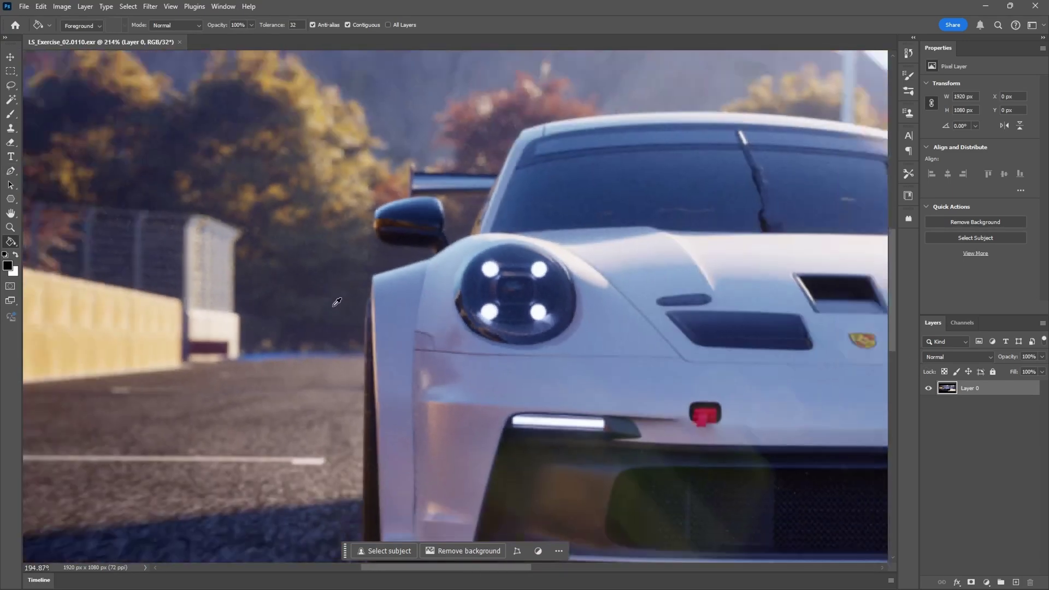
alt+scroll(400, 340, up, 2)
alt+scroll(428, 287, up, 1)
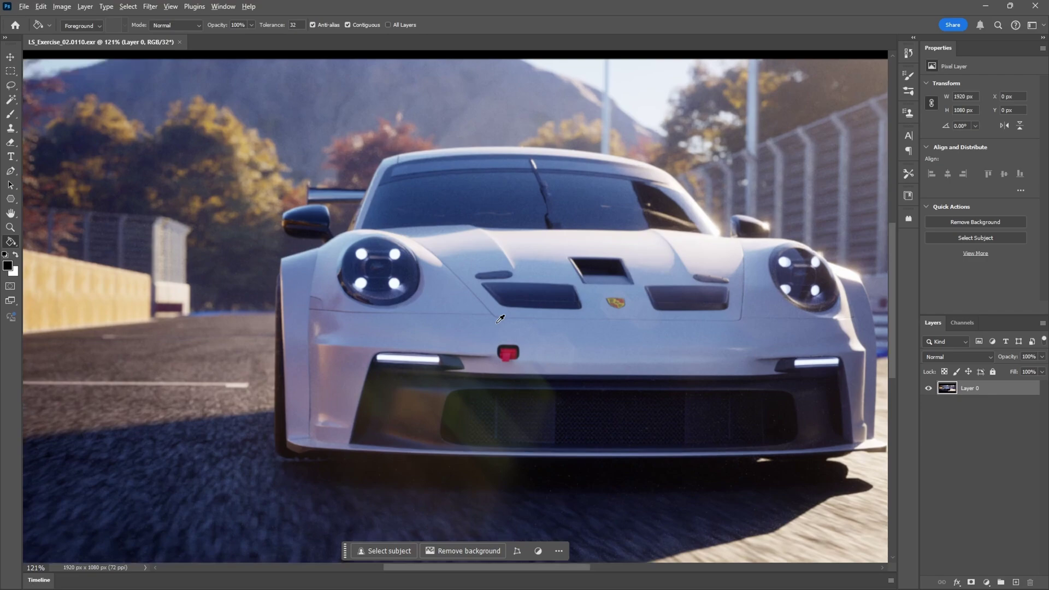
alt+scroll(428, 287, down, 3)
- Reopen the Unreal job's render config on the anti-aliasing sample settings
key(alt+Tab)
key(alt+Tab)
key(Tab)
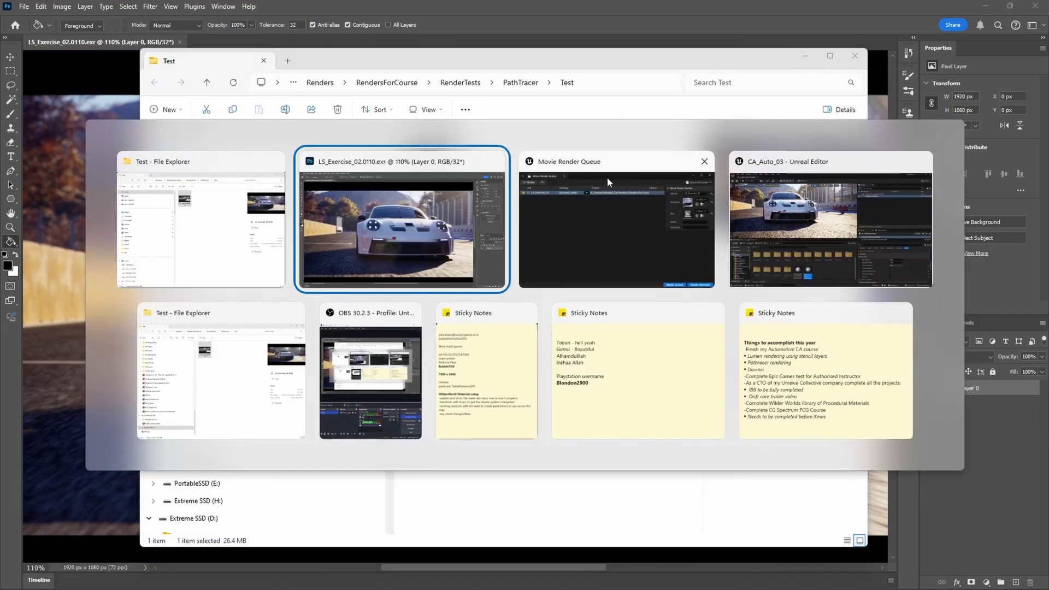
click(589, 128)
click(391, 241)
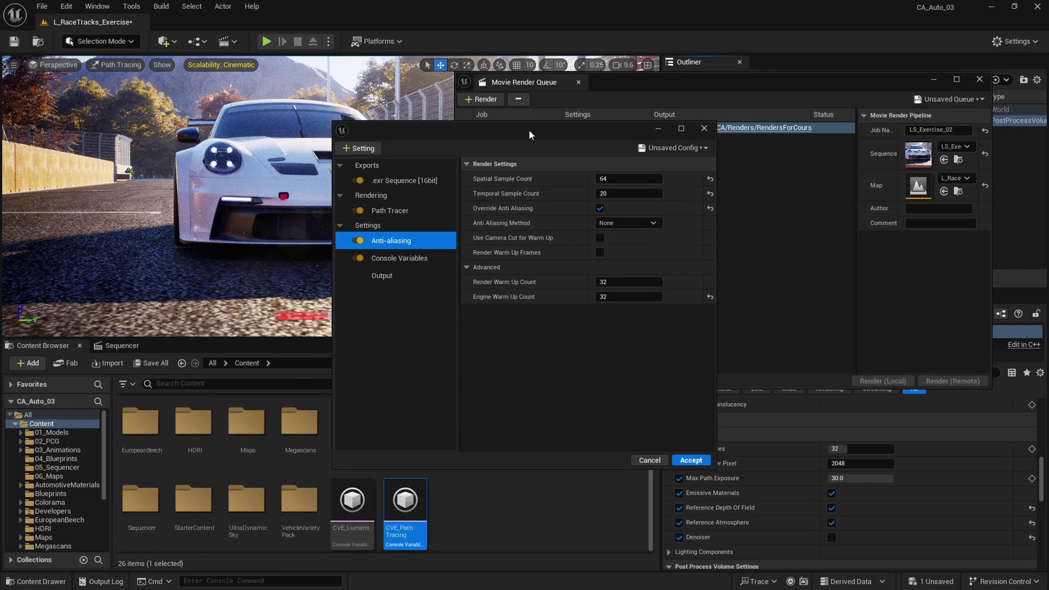
drag(528, 130, 692, 66)
- Compare the Porsche render in Photoshop again, then return to Unreal's render settings
key(alt+Tab)
click(619, 255)
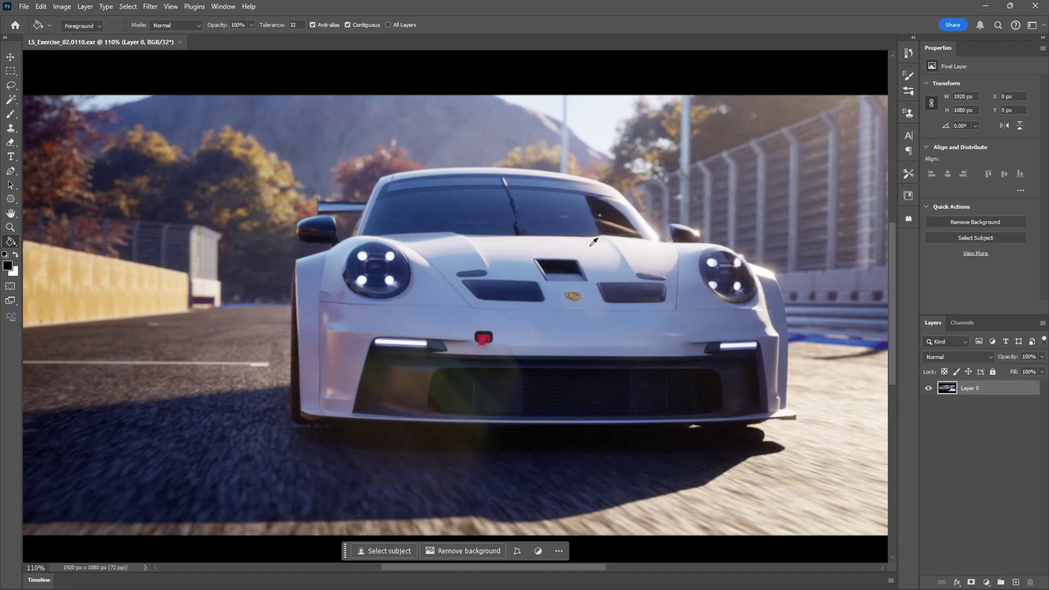
alt+scroll(552, 312, up, 5)
alt+scroll(552, 311, down, 5)
alt+scroll(551, 312, up, 4)
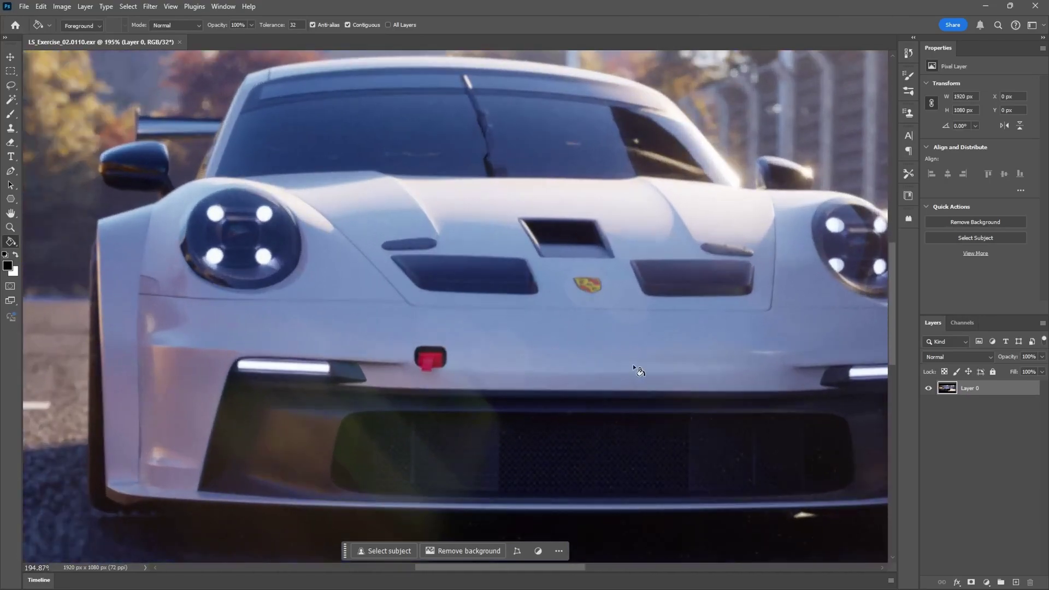
key(alt+Tab)
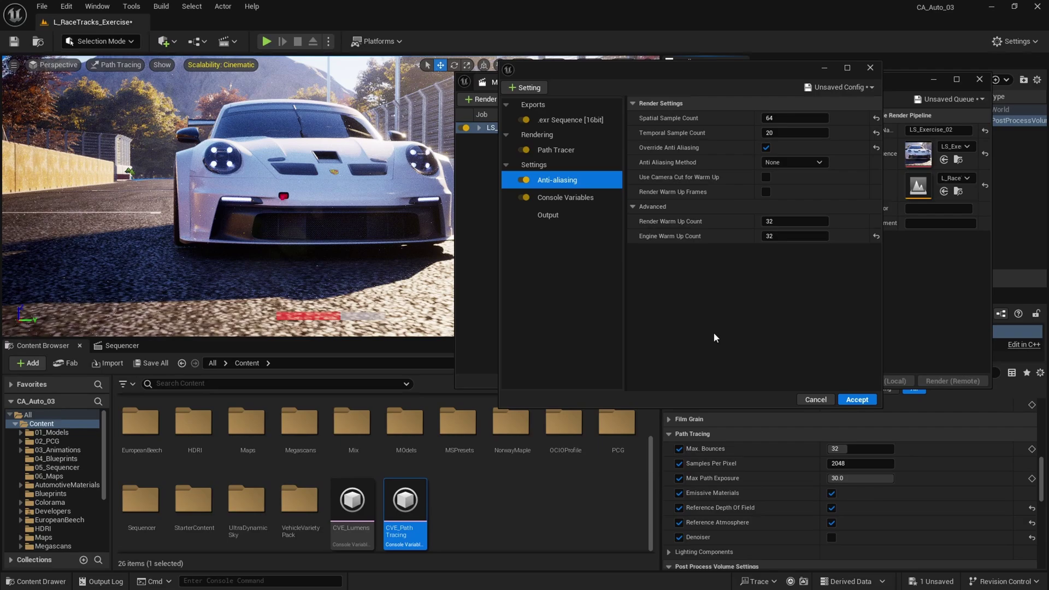
- Accept the settings, reopen the job config, and enable the Path Tracer Denoiser
click(856, 399)
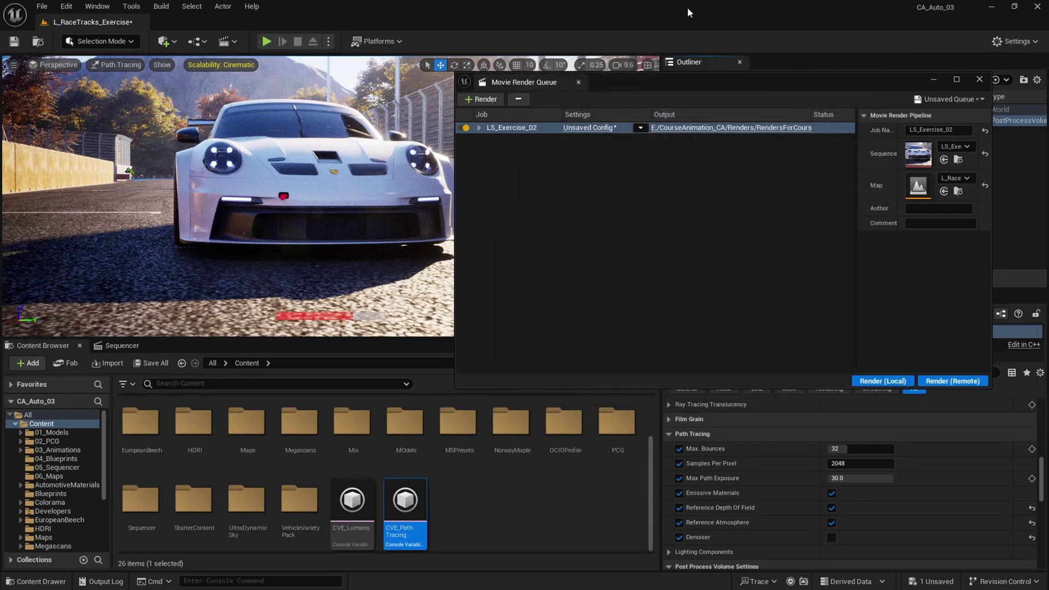
drag(702, 76, 601, 69)
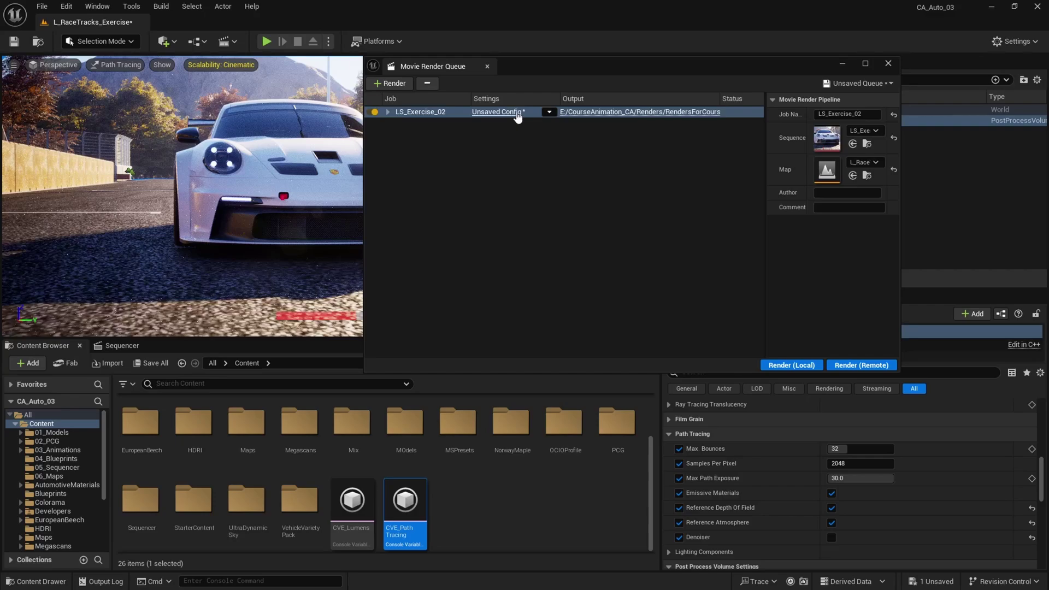
click(497, 112)
click(416, 236)
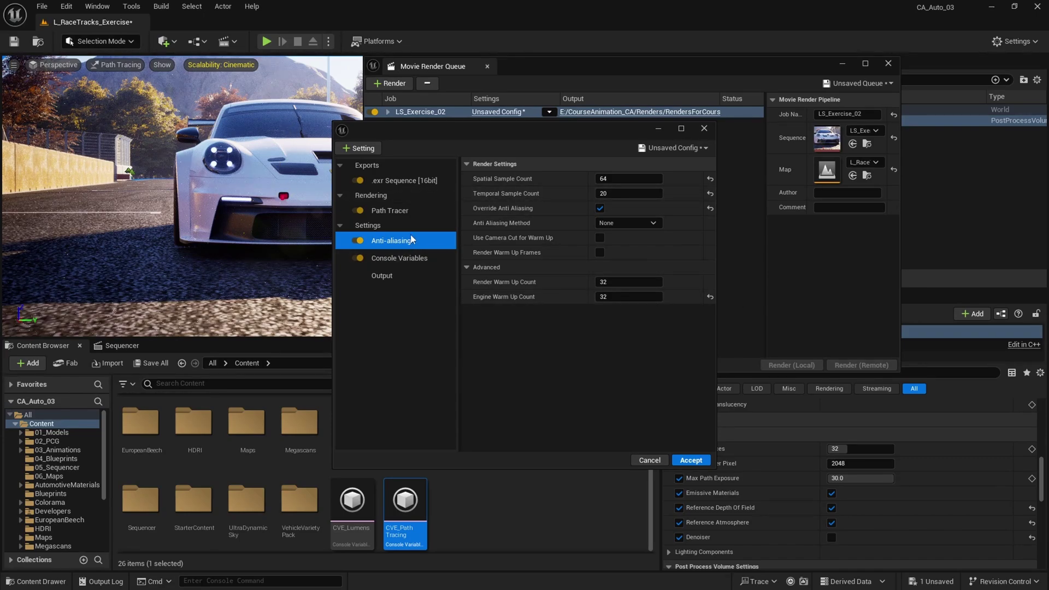
click(415, 210)
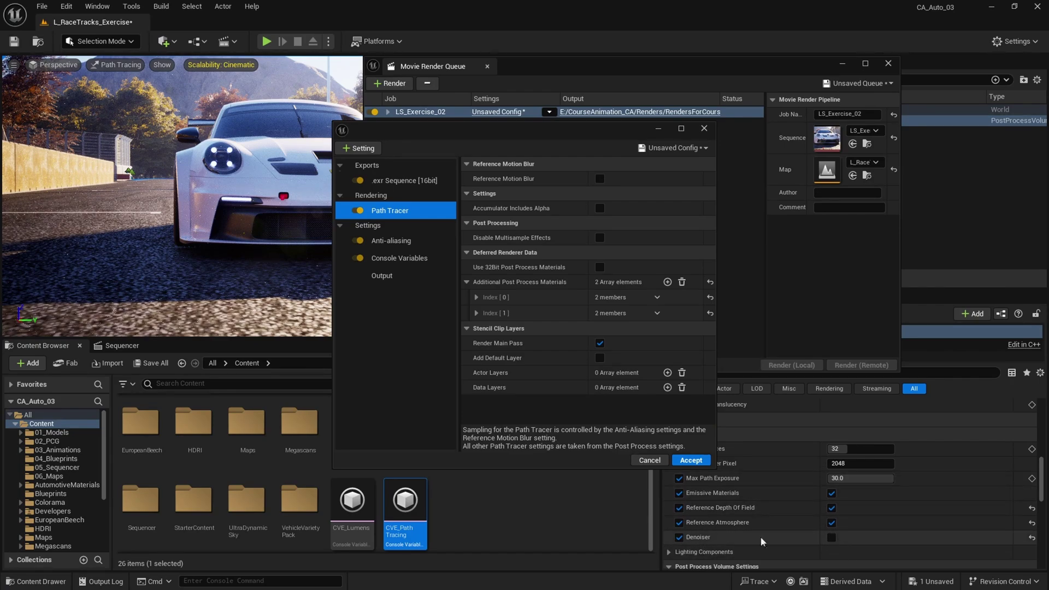
click(831, 537)
- Expand the CVE_PathTracing console variable preset to show its four variables
click(406, 239)
click(406, 262)
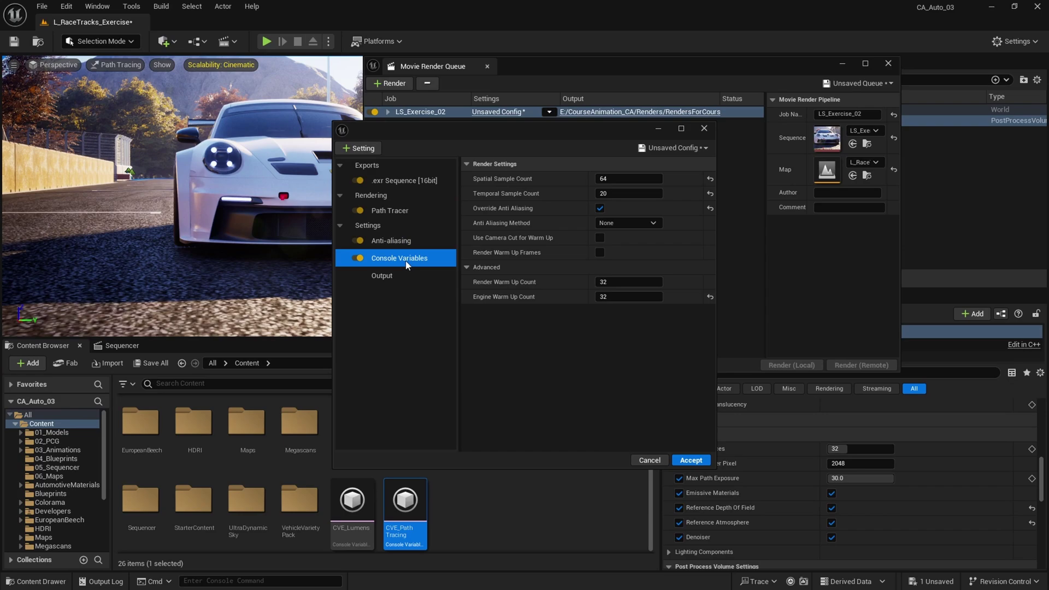
click(474, 202)
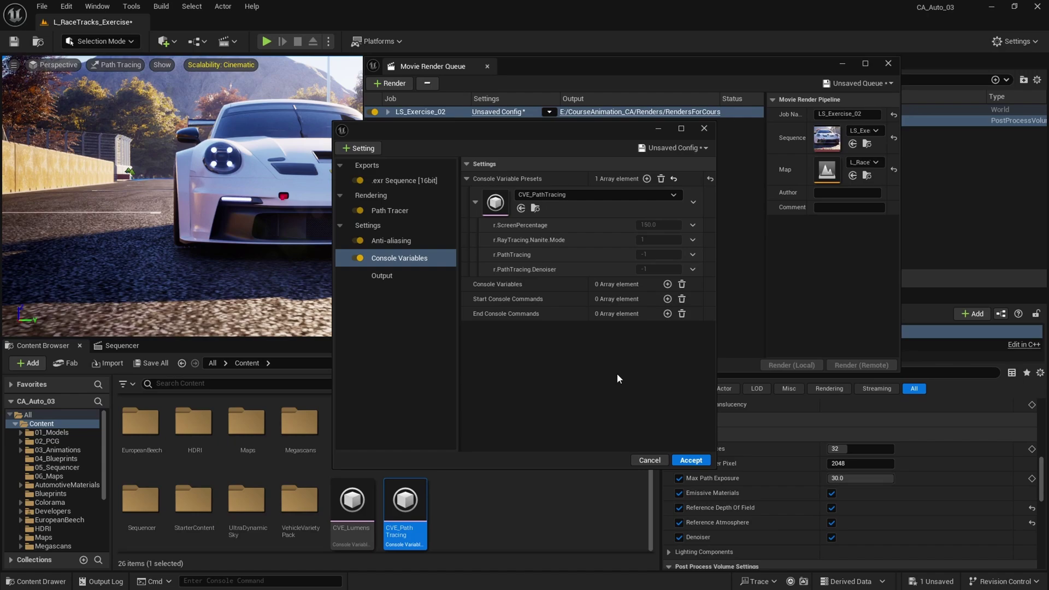
drag(622, 130, 661, 96)
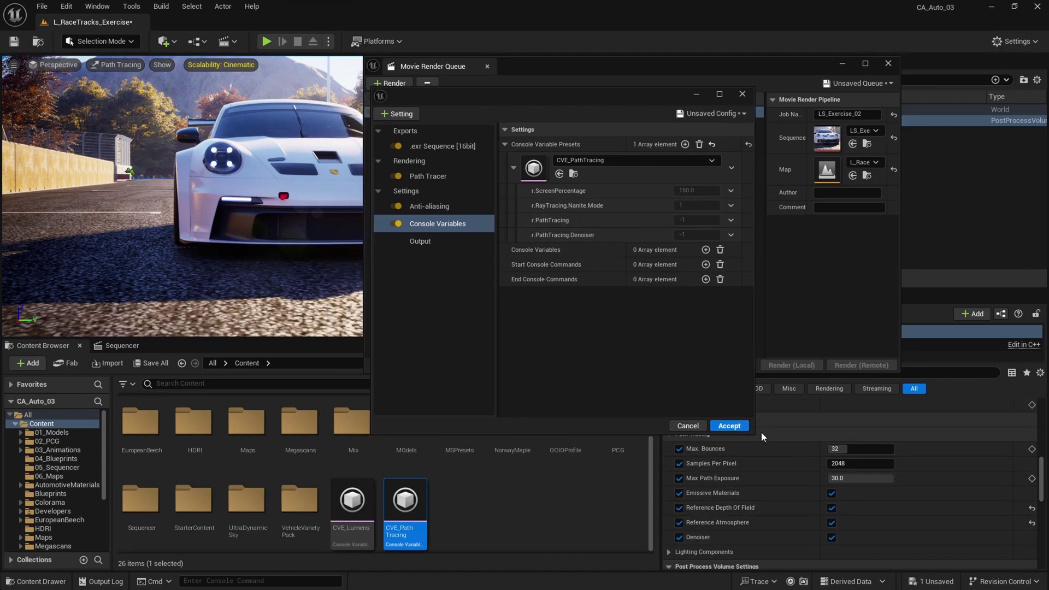
- Accept the current settings and reopen the job's anti-aliasing sample settings
click(431, 241)
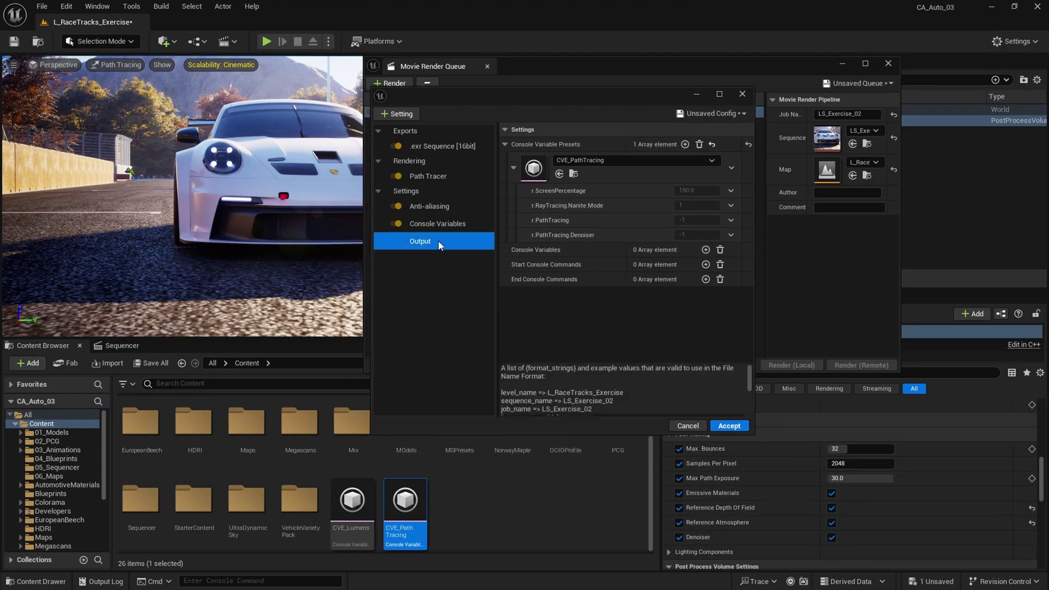
click(741, 428)
key(alt+Tab)
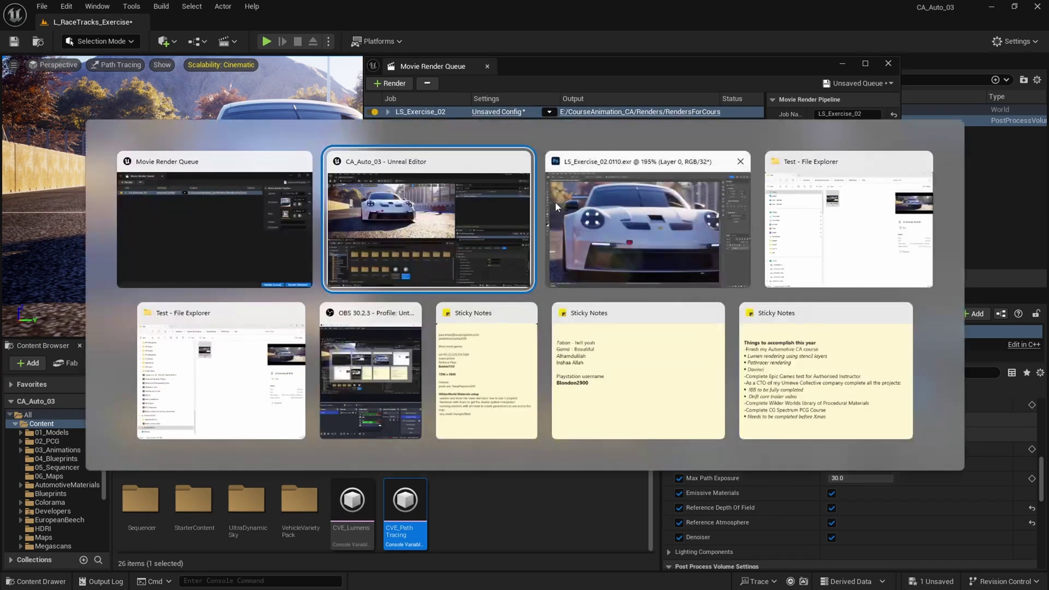
click(497, 111)
click(406, 241)
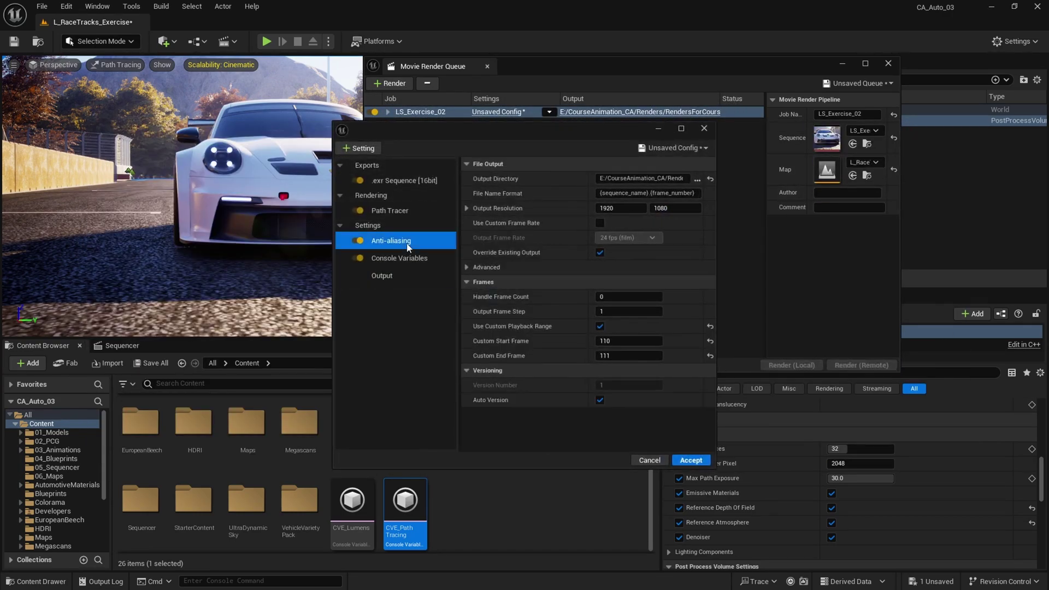
- Set Temporal Sample Count 5 and Spatial Sample Count 10, accept, and render locally
drag(631, 197, 606, 196)
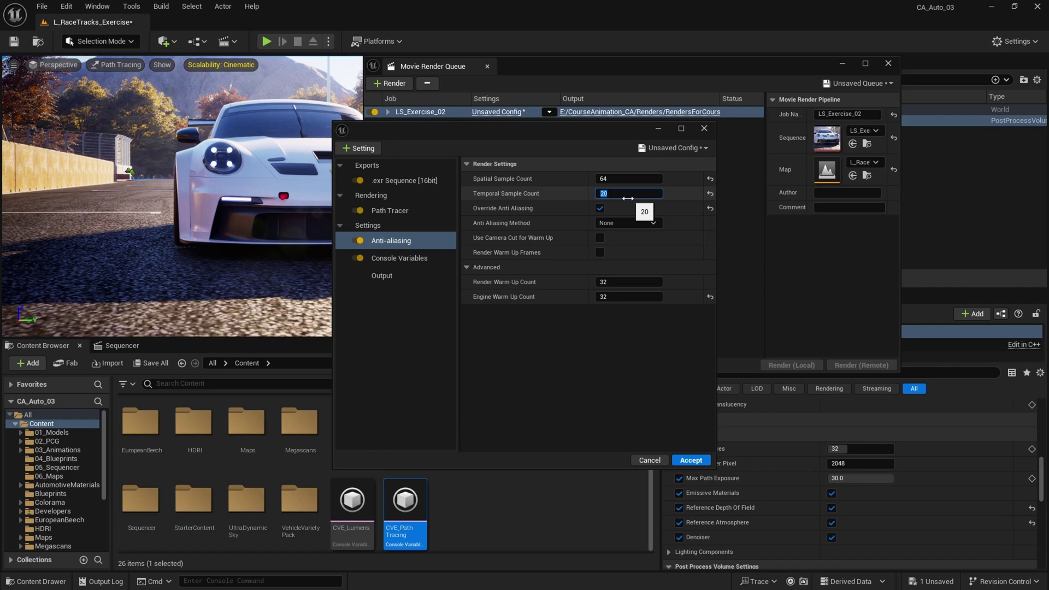
click(624, 183)
text(10)
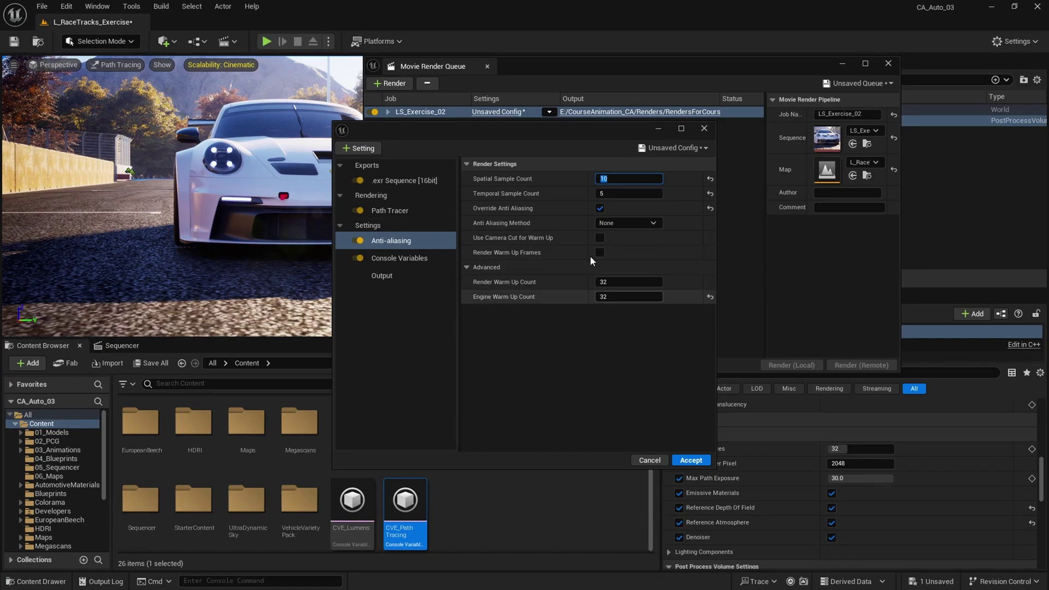
click(690, 460)
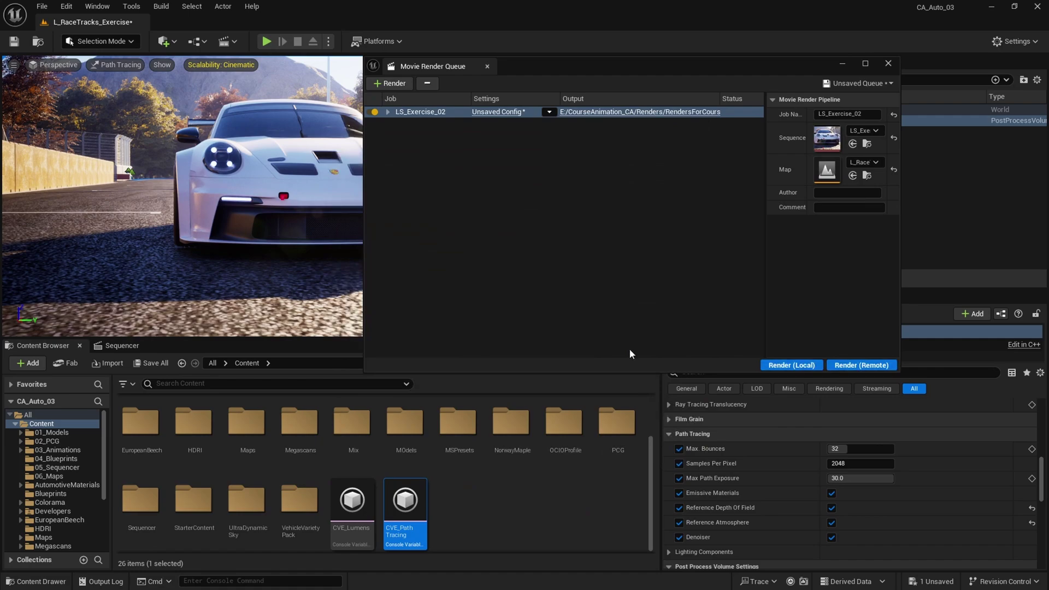
click(790, 365)
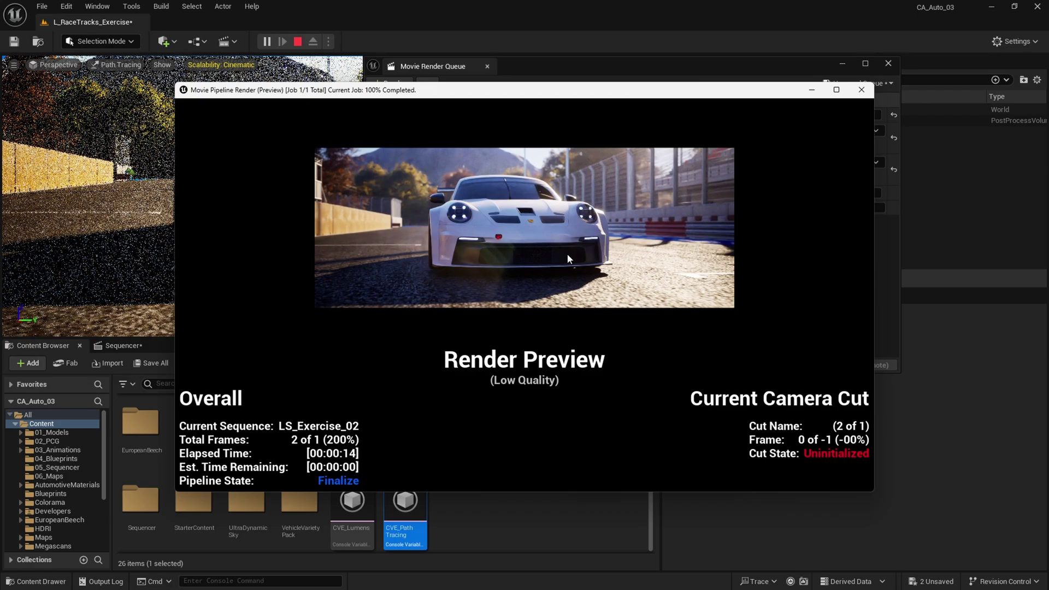
- Reload the newly rendered LS_Exercise_02.0110.exr in Photoshop
key(alt+Tab)
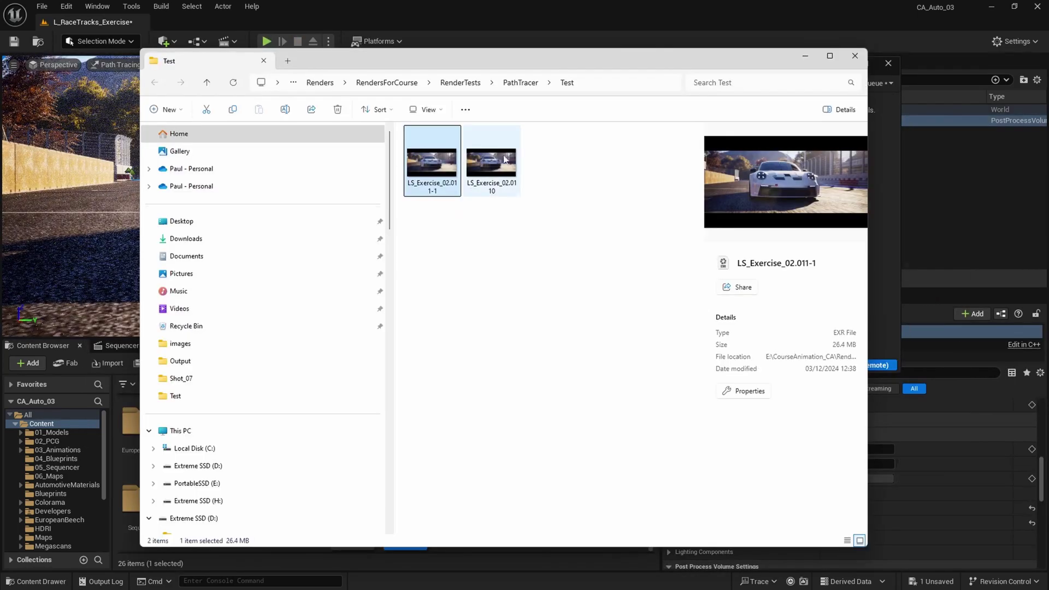
double_click(492, 164)
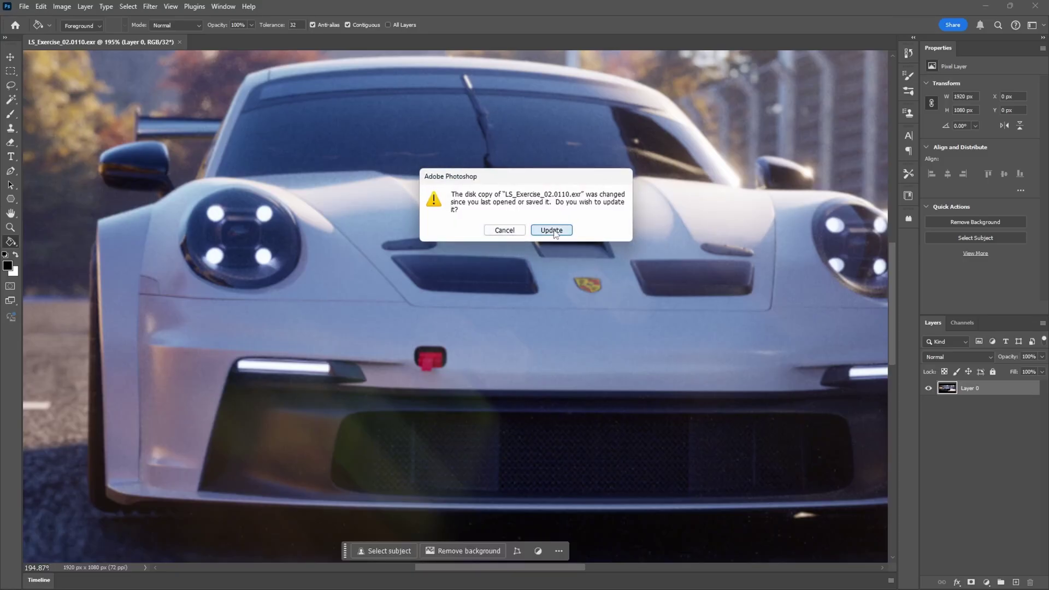
click(551, 232)
key(Return)
- Zoom in and out across the 10/5-sample car render, then bring the Unreal editor back
alt+scroll(604, 276, down, 1)
alt+scroll(646, 288, up, 5)
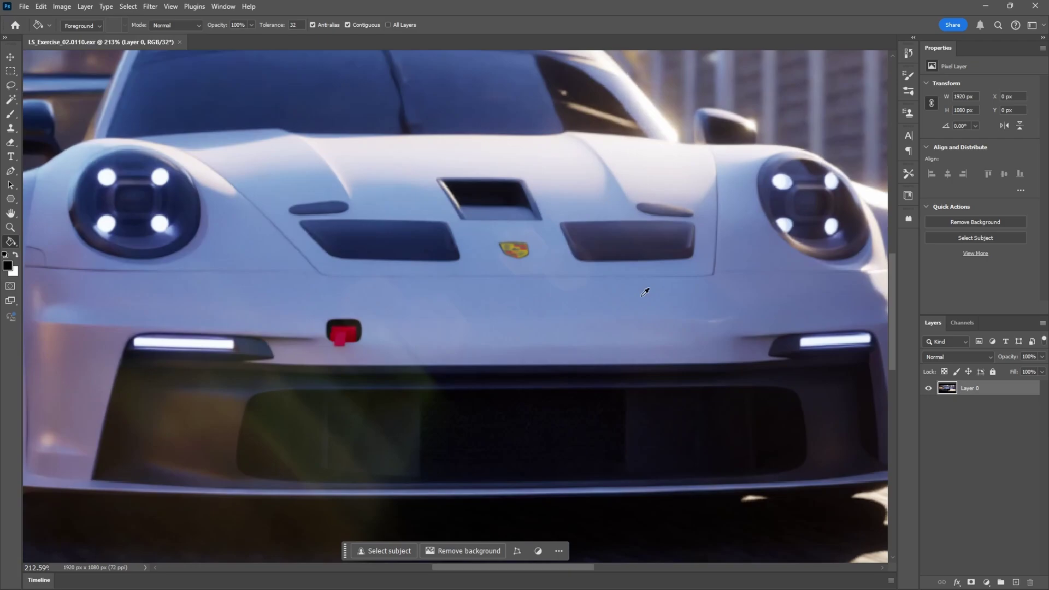
alt+scroll(358, 248, down, 5)
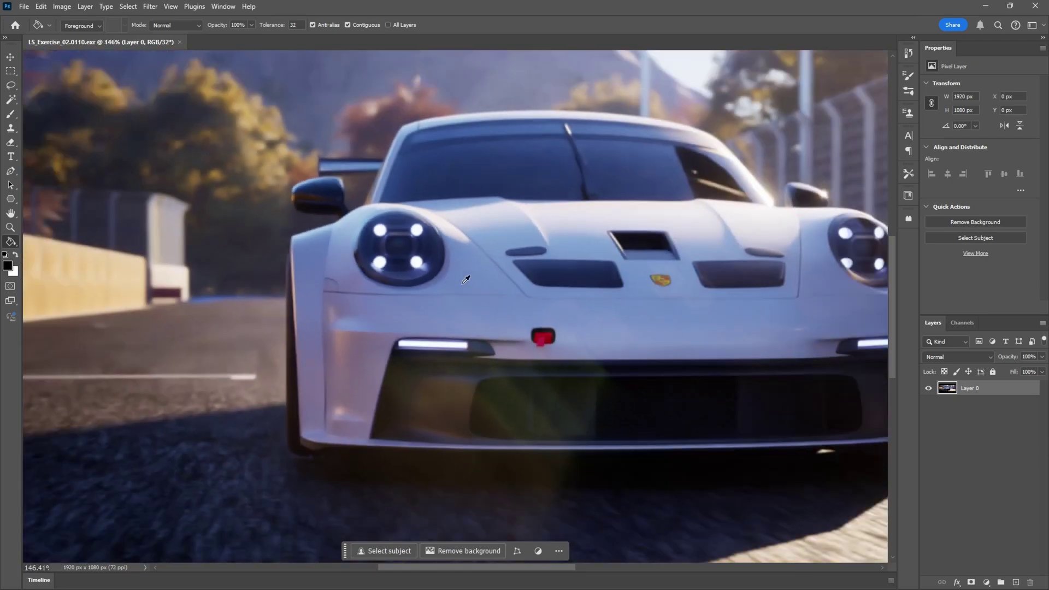
alt+scroll(503, 302, up, 5)
alt+scroll(503, 302, down, 3)
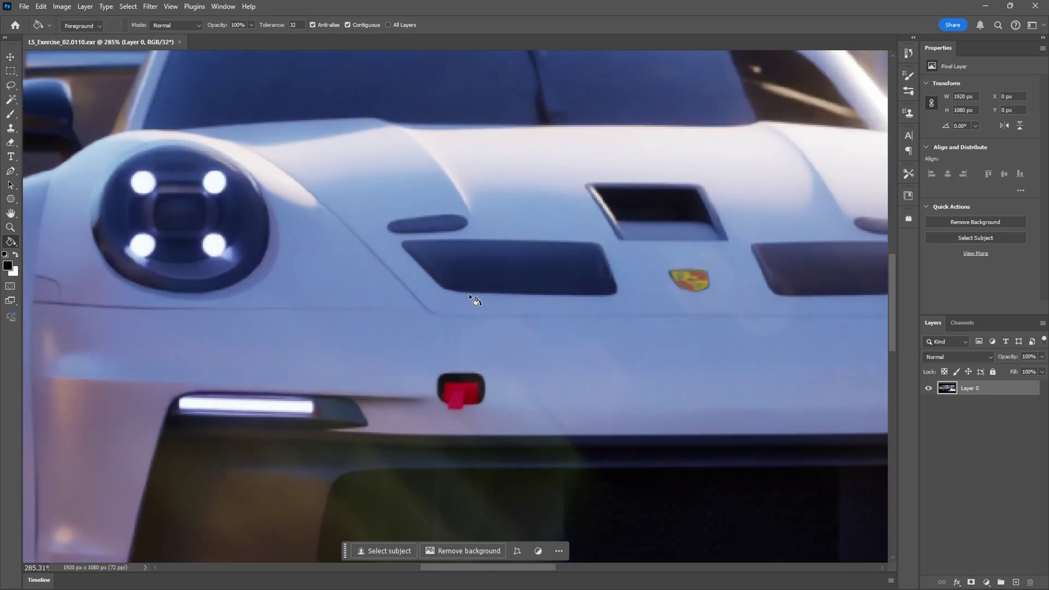
alt+scroll(494, 298, down, 3)
alt+scroll(377, 299, up, 2)
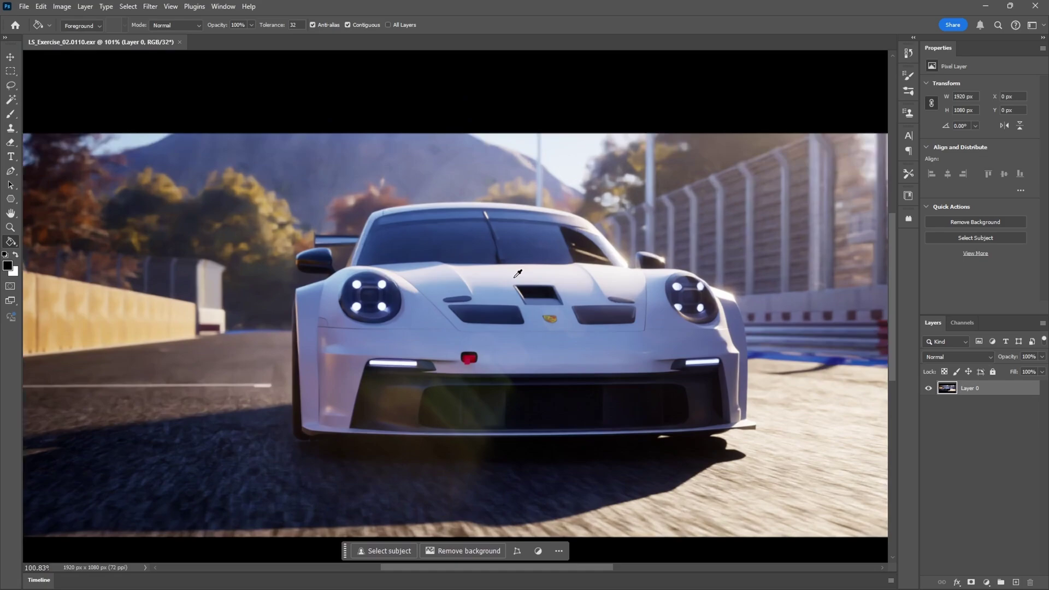
alt+scroll(304, 318, up, 1)
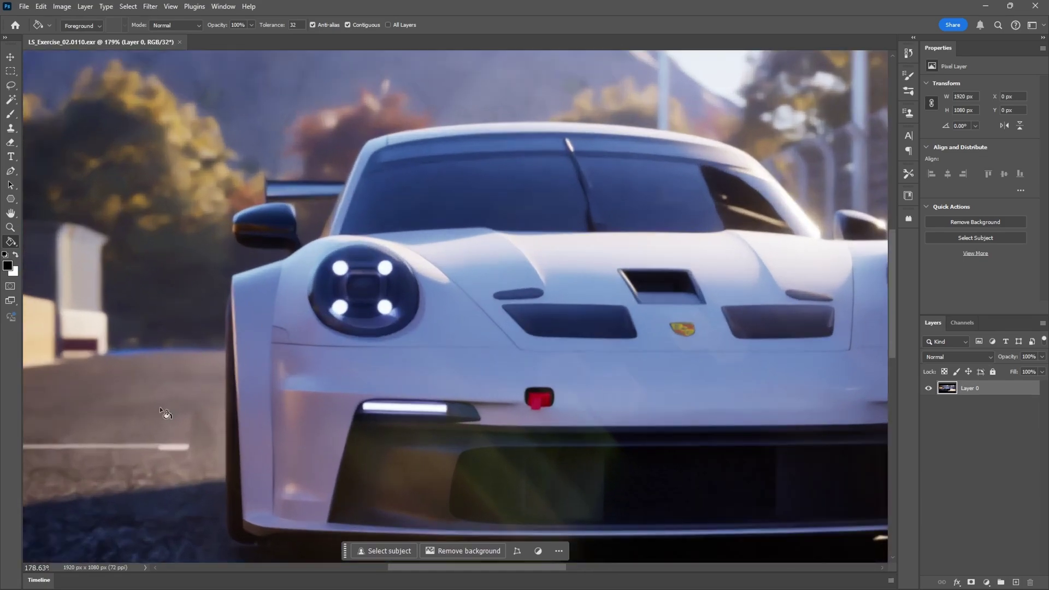
alt+scroll(183, 391, down, 2)
alt+scroll(196, 365, up, 2)
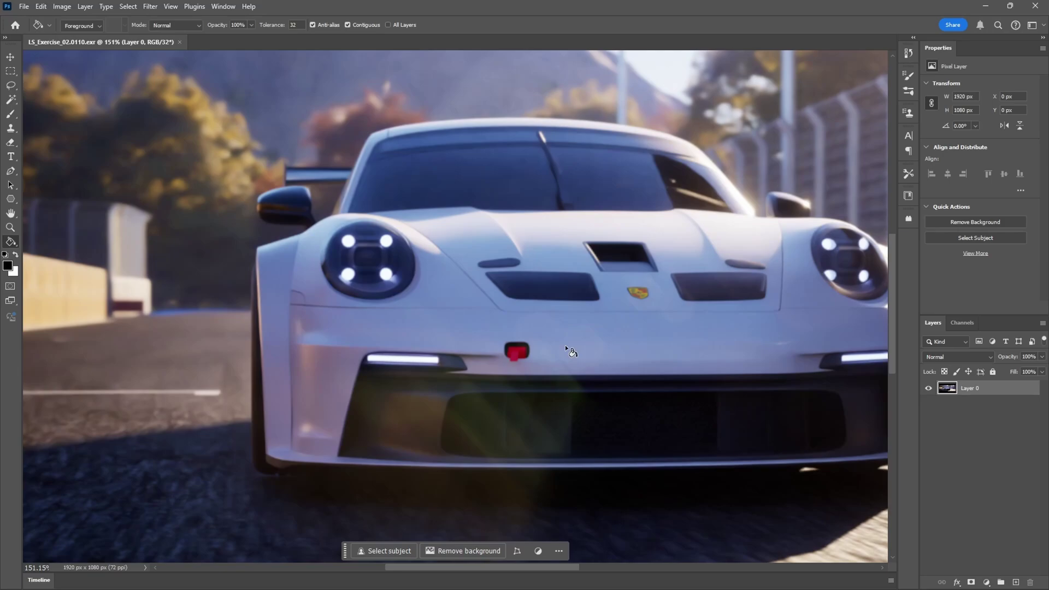
alt+scroll(565, 345, down, 2)
alt+scroll(464, 306, up, 3)
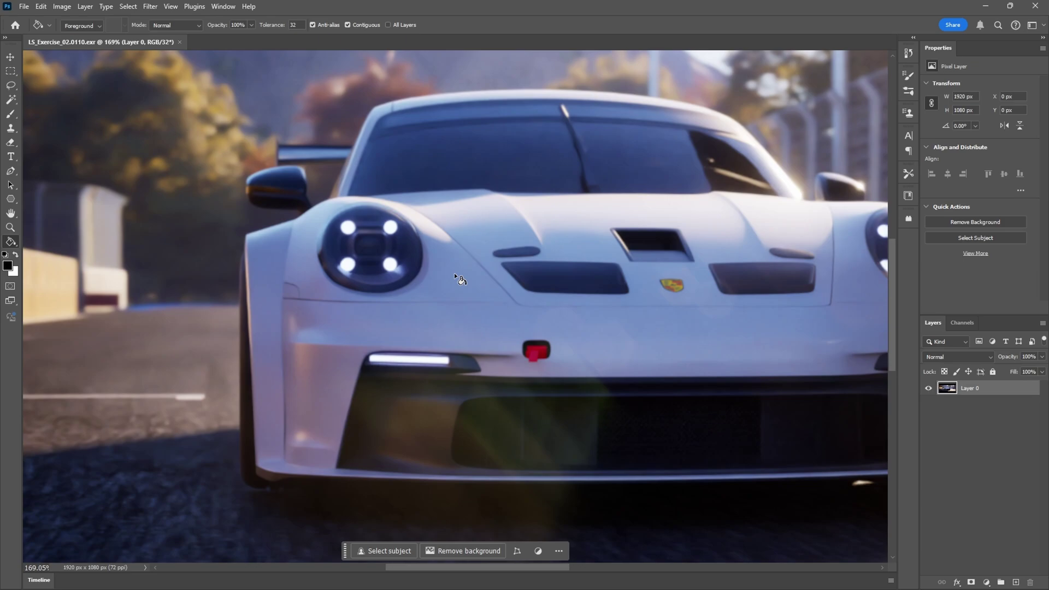
alt+scroll(507, 287, down, 2)
alt+scroll(525, 344, up, 2)
alt+scroll(544, 402, down, 1)
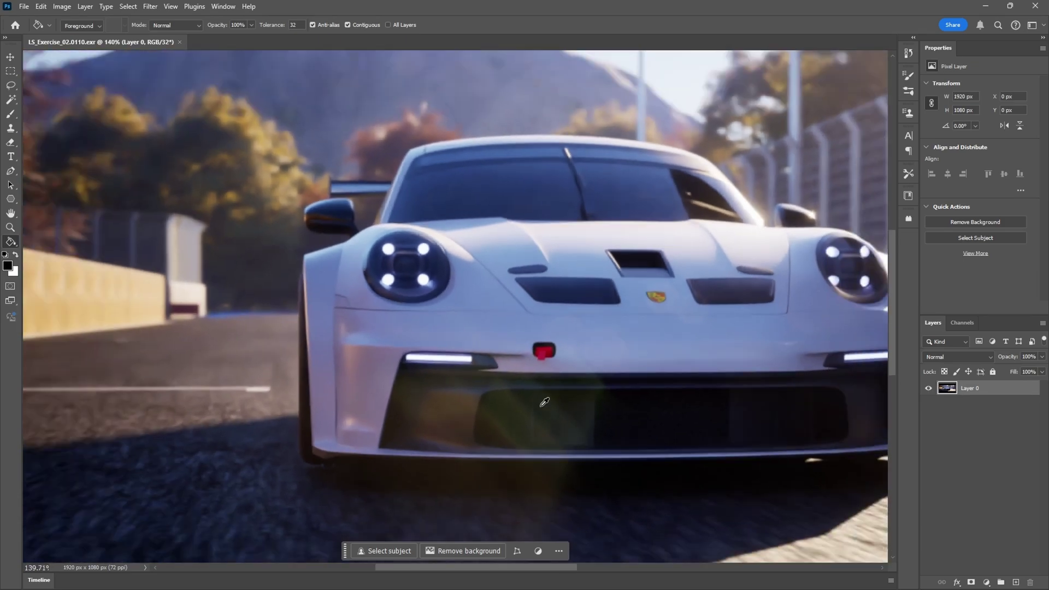
alt+scroll(545, 401, down, 1)
alt+scroll(455, 413, up, 3)
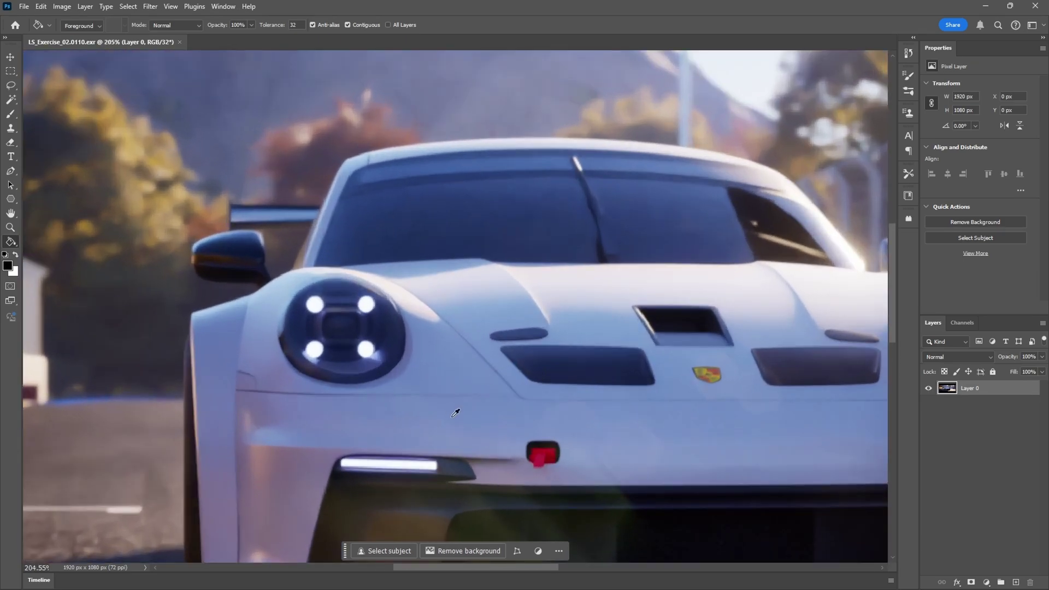
alt+scroll(581, 405, up, 1)
alt+scroll(584, 398, down, 2)
alt+scroll(587, 396, up, 1)
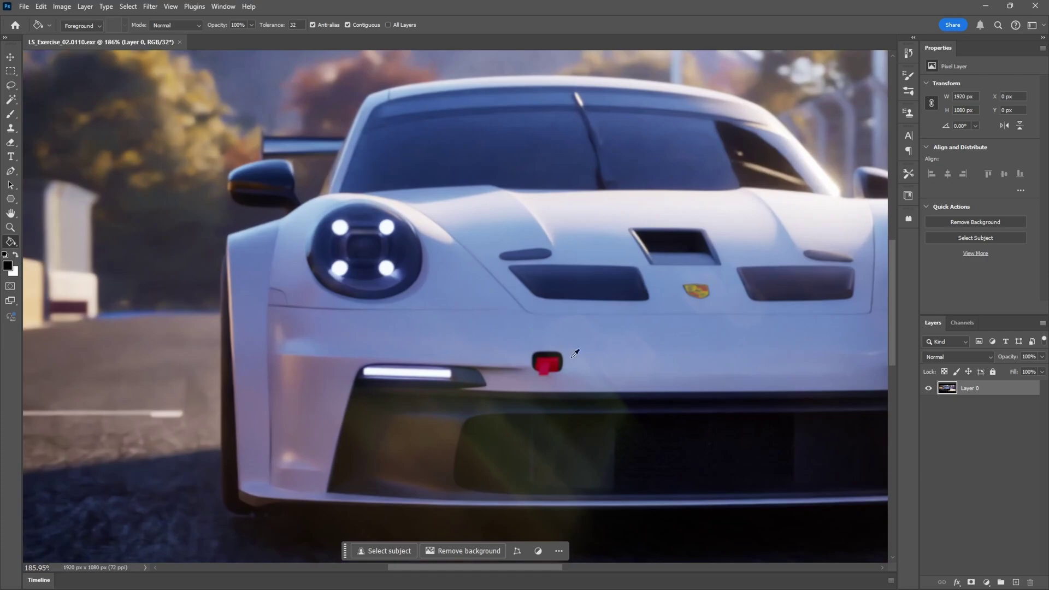
alt+scroll(167, 325, up, 1)
alt+scroll(269, 263, up, 1)
alt+scroll(280, 414, up, 1)
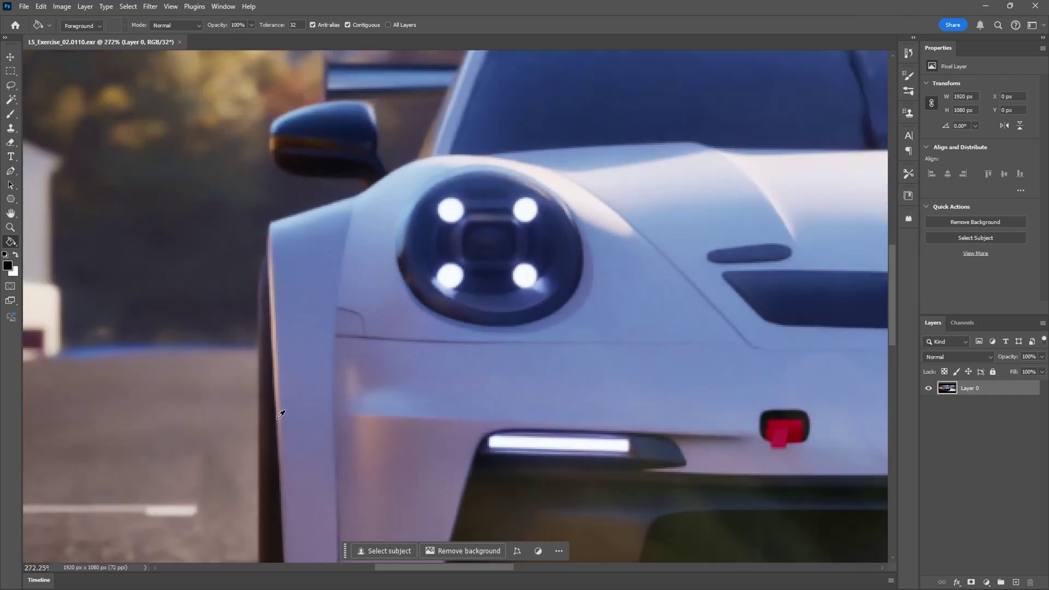
alt+scroll(280, 415, down, 7)
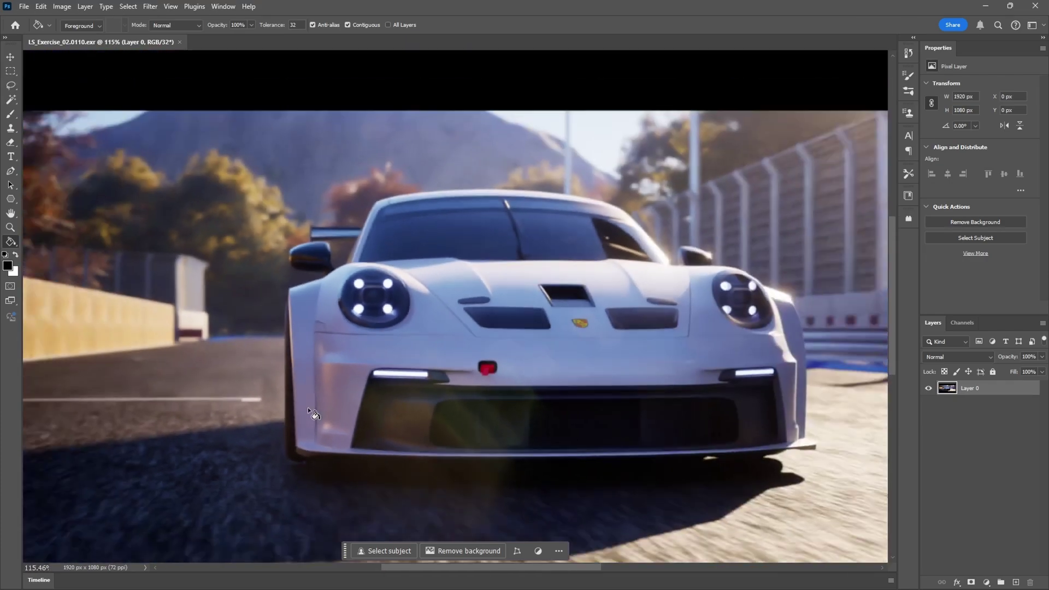
alt+scroll(783, 357, up, 2)
alt+scroll(242, 346, down, 1)
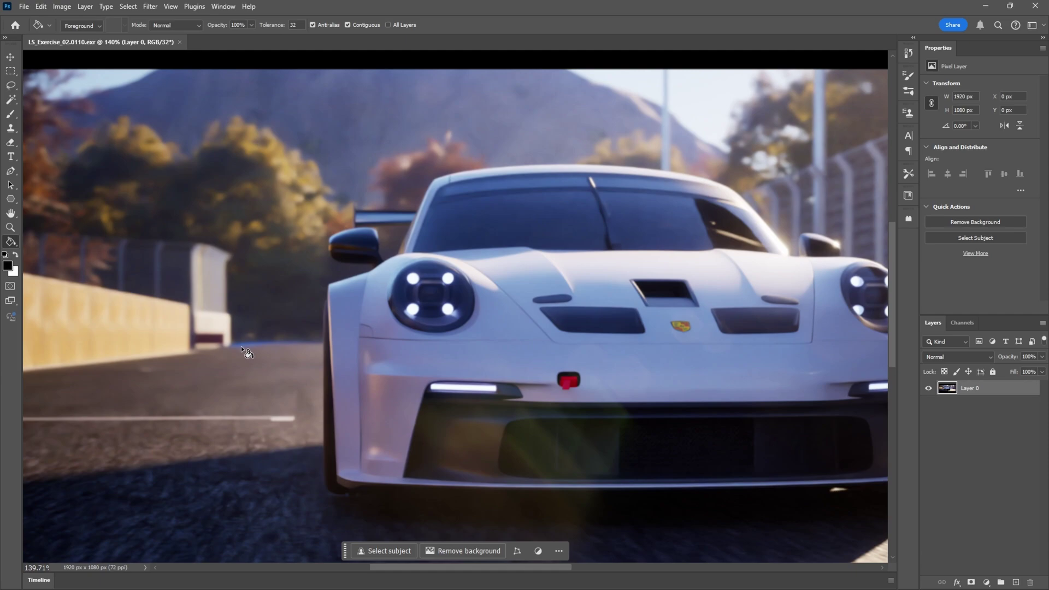
alt+scroll(240, 345, down, 3)
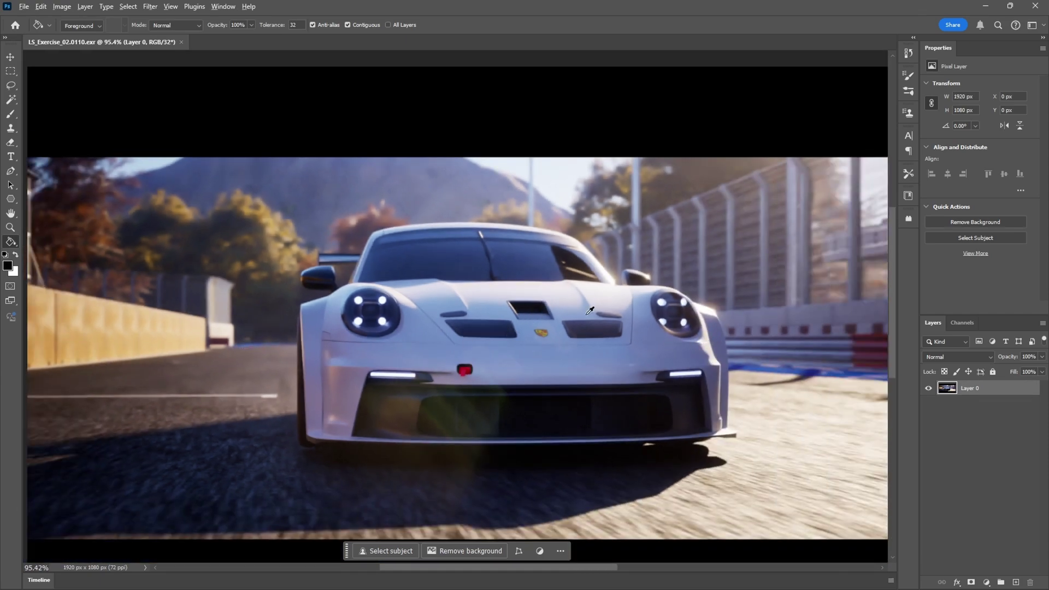
alt+scroll(598, 317, up, 3)
scroll(569, 330, down, 1)
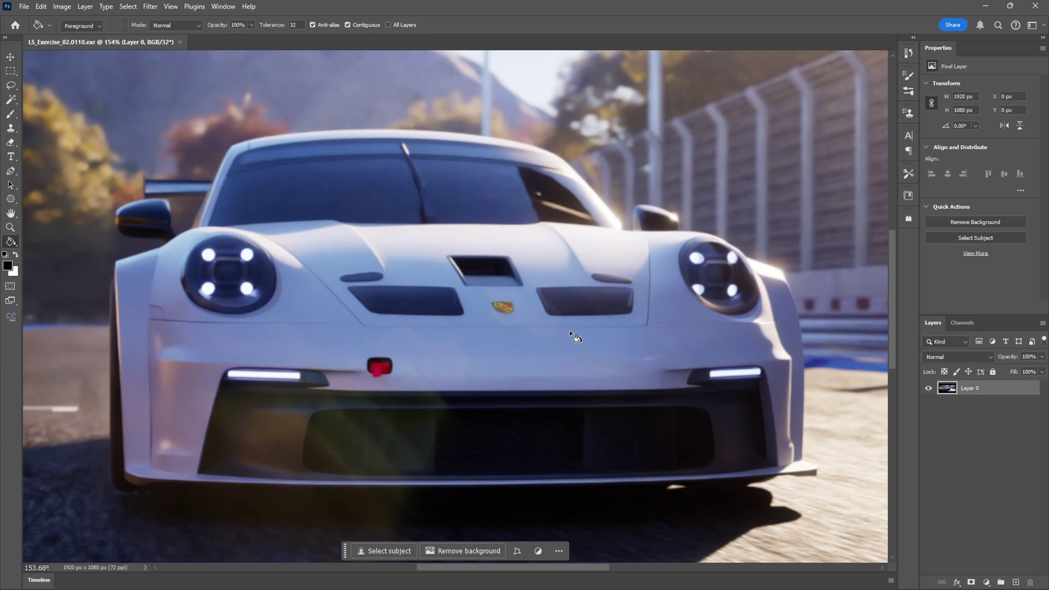
alt+scroll(569, 330, up, 2)
alt+scroll(498, 326, down, 3)
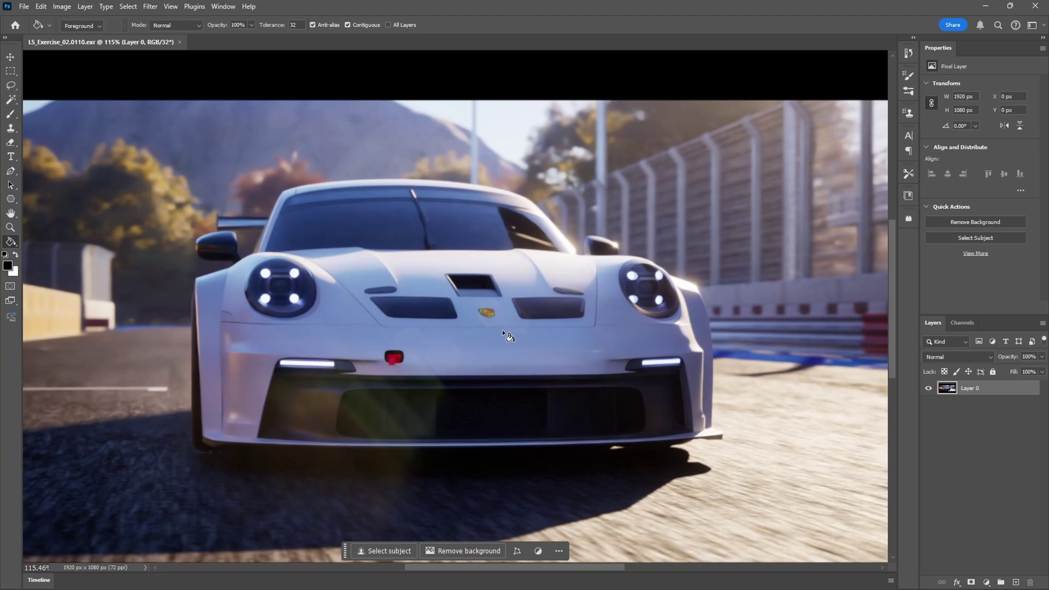
scroll(502, 330, down, 1)
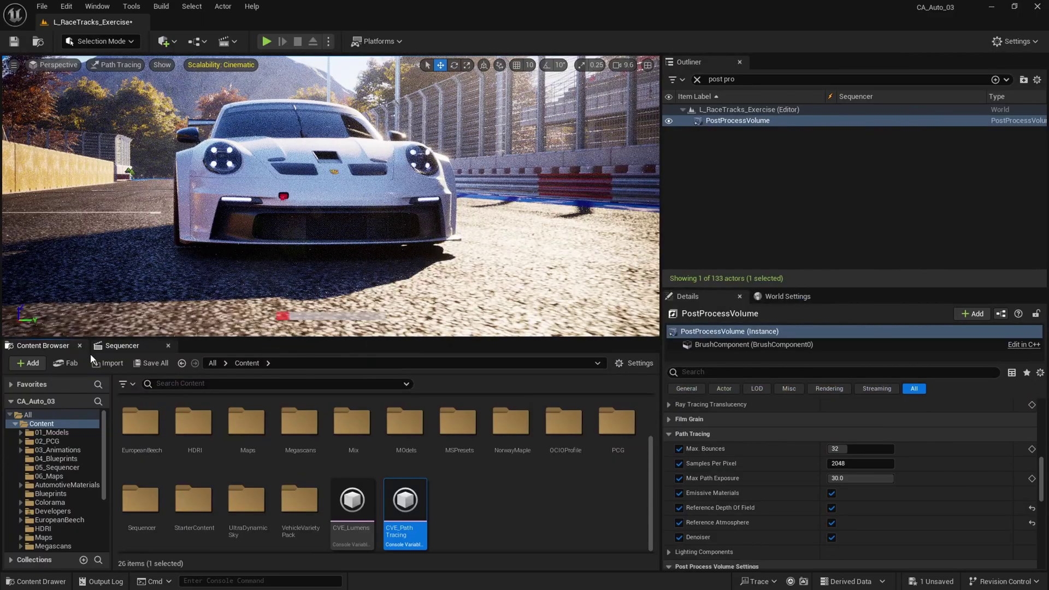
click(122, 345)
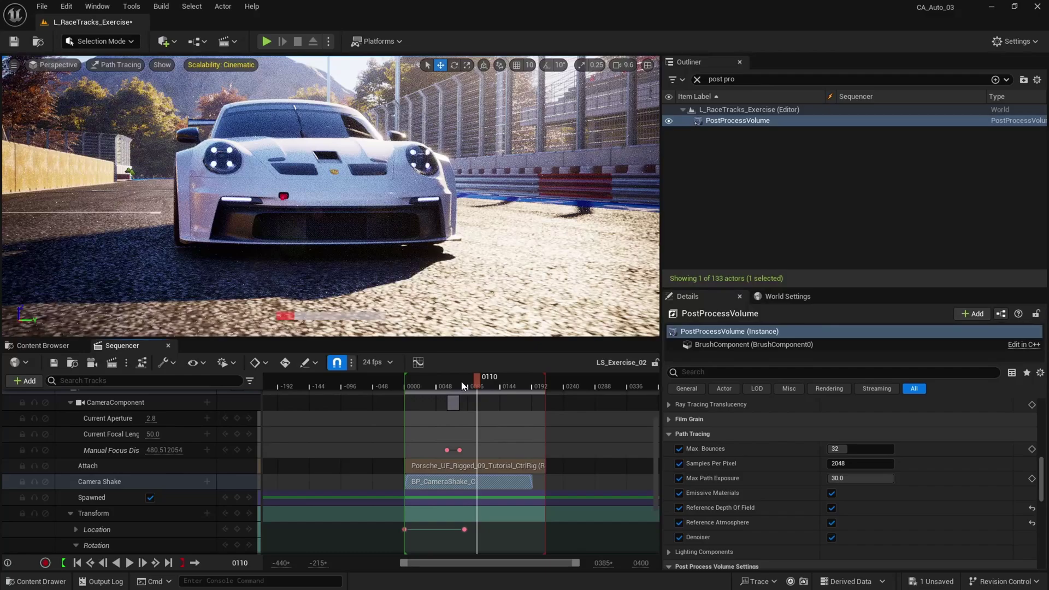
- Clear the Outliner filter and pilot the Cine Camera Actor in the viewport
scroll(128, 493, up, 1)
click(109, 404)
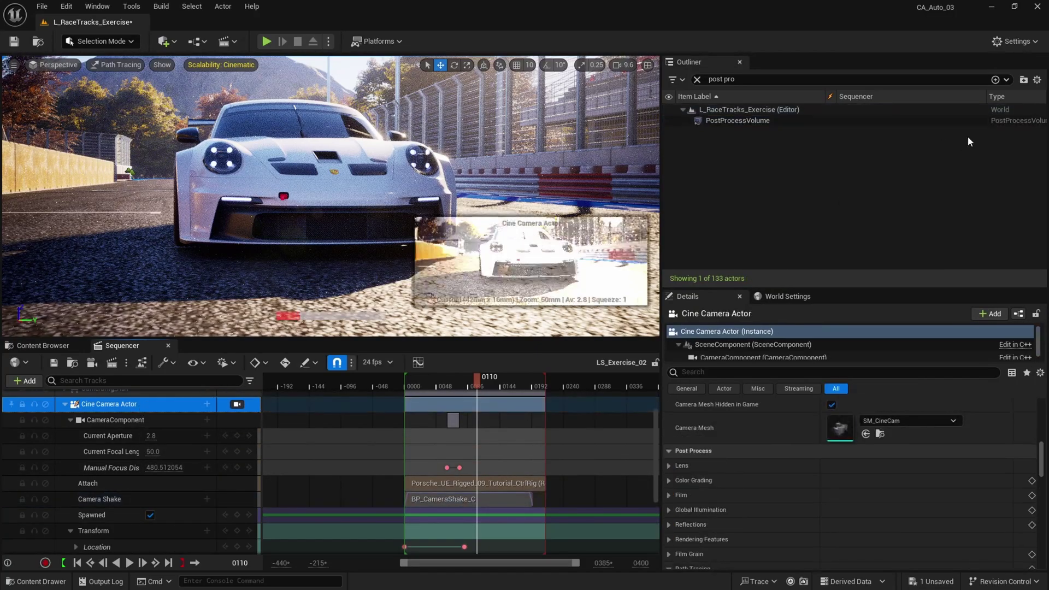
click(697, 79)
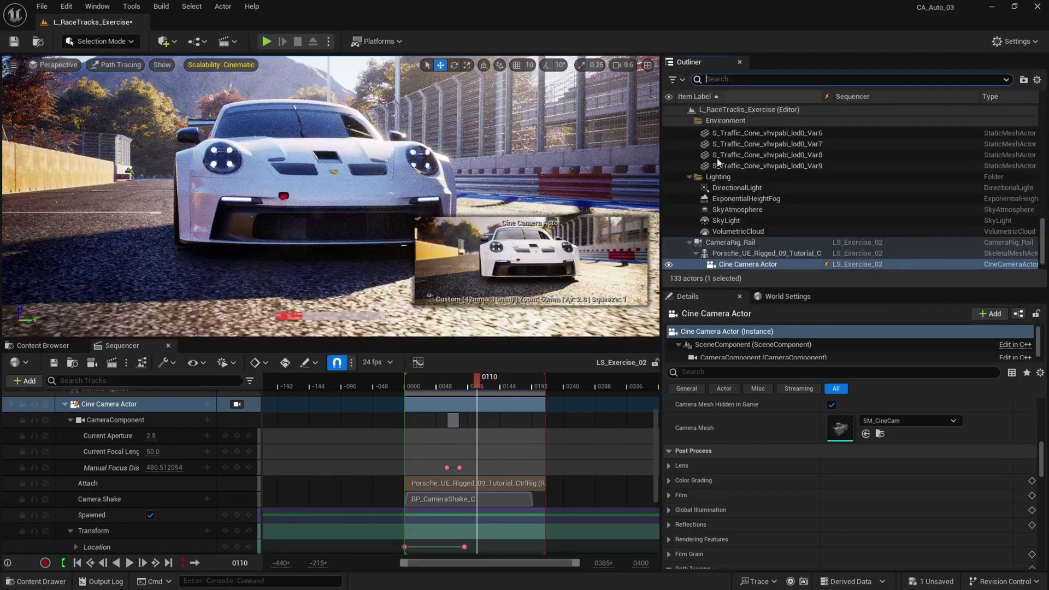
click(769, 254)
click(776, 264)
right_click(789, 264)
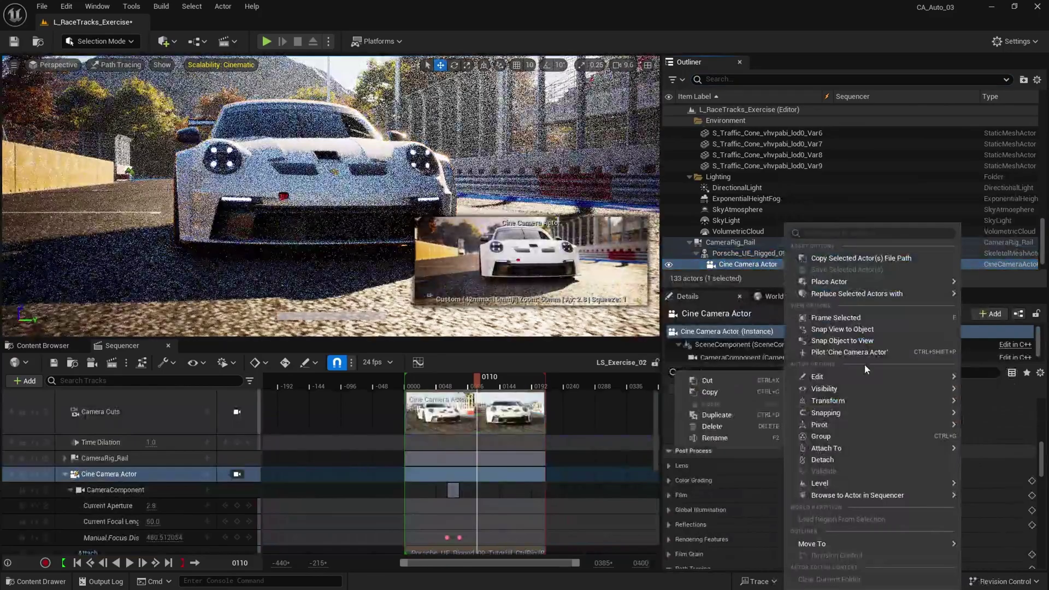
click(852, 352)
- Move the Sequencer playhead to frame 0121 and deselect the camera
click(513, 381)
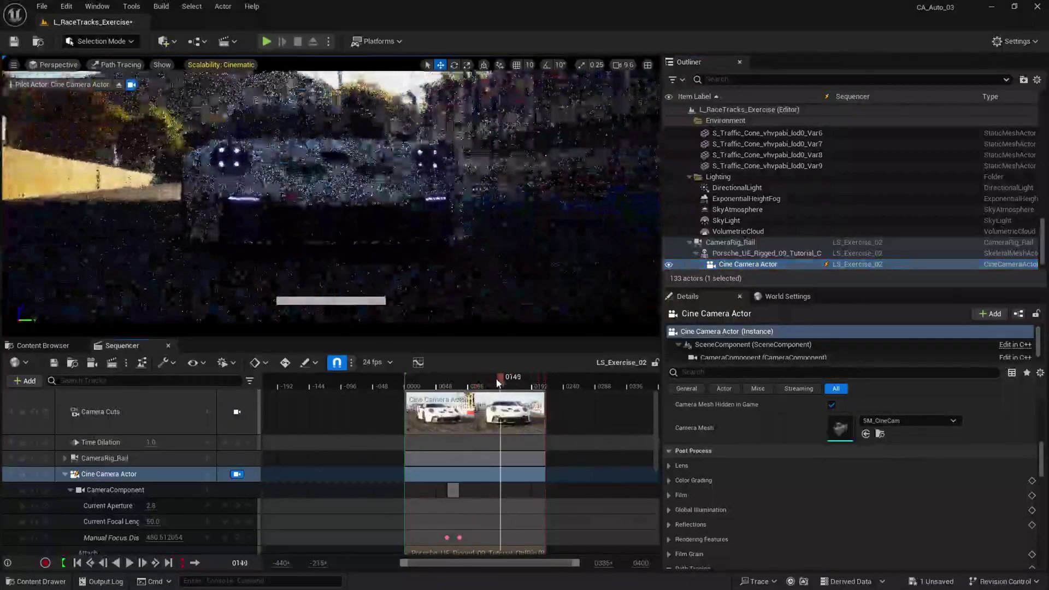
drag(498, 382, 484, 382)
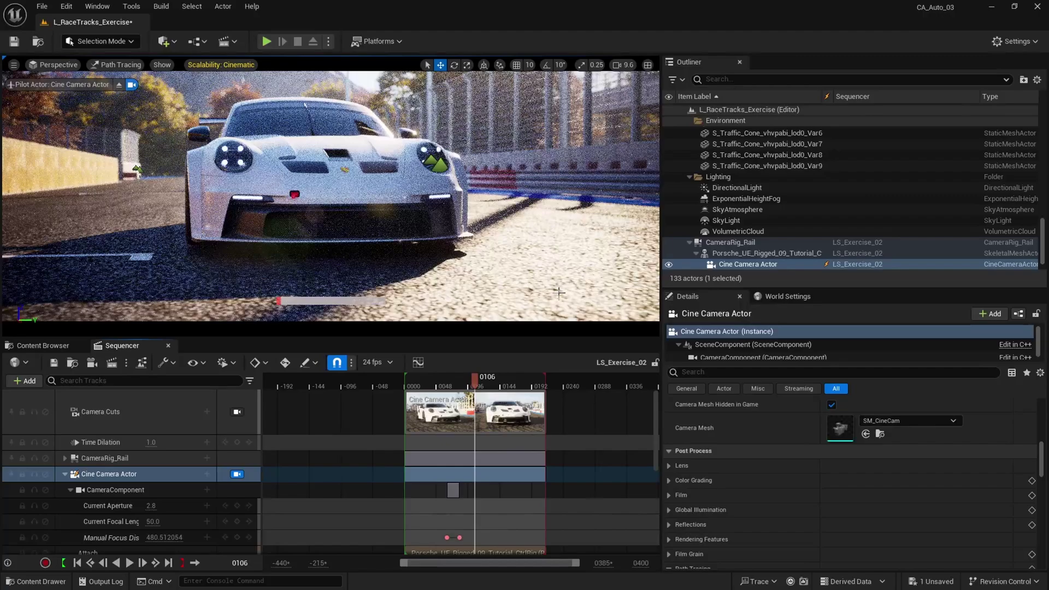
click(485, 384)
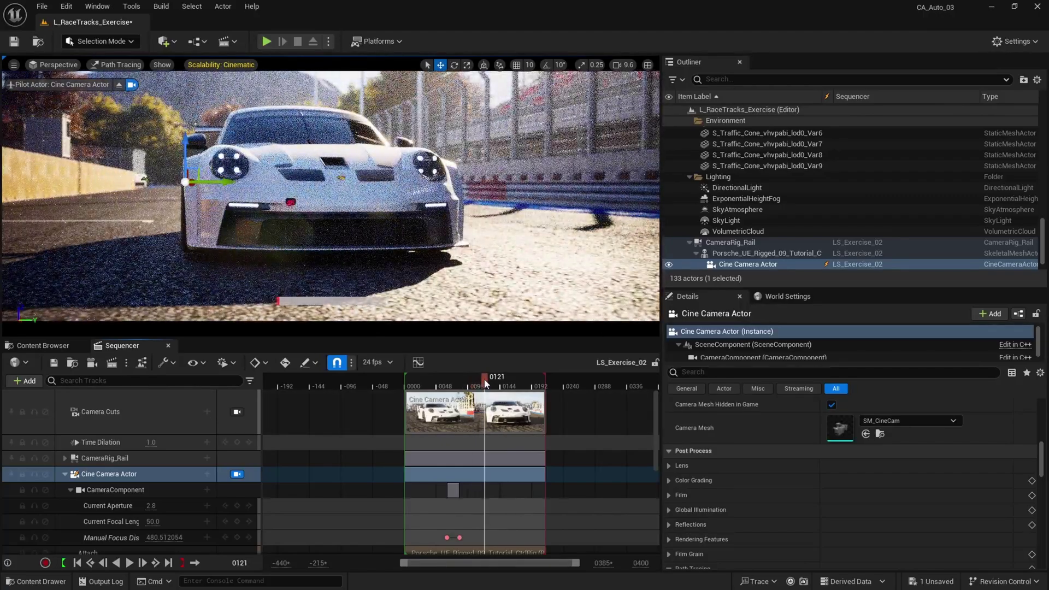
key(Escape)
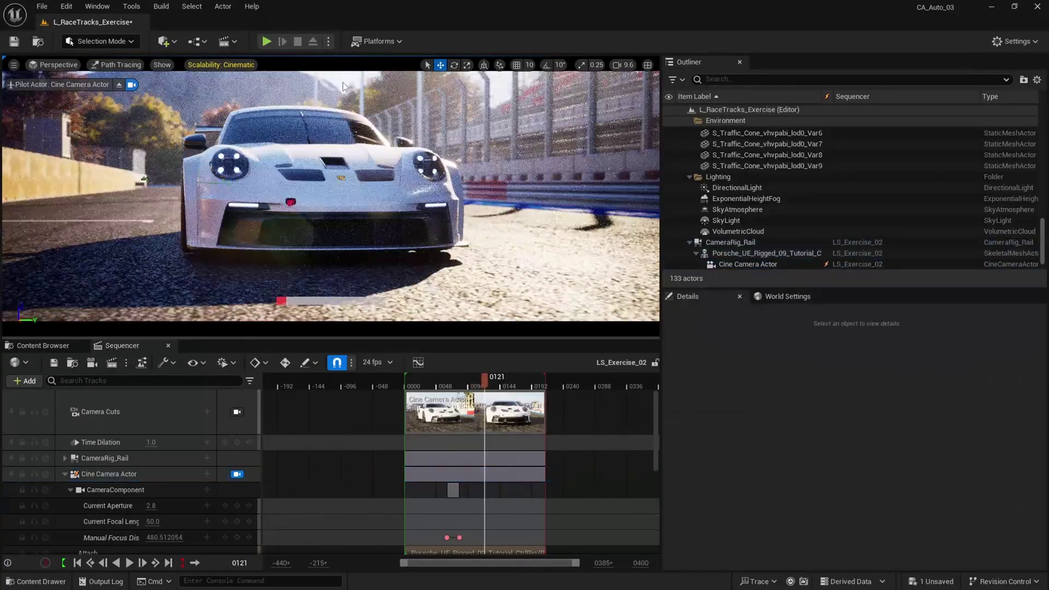
- Collapse the Forest and Tribunes folders in the Outliner
click(349, 82)
click(699, 231)
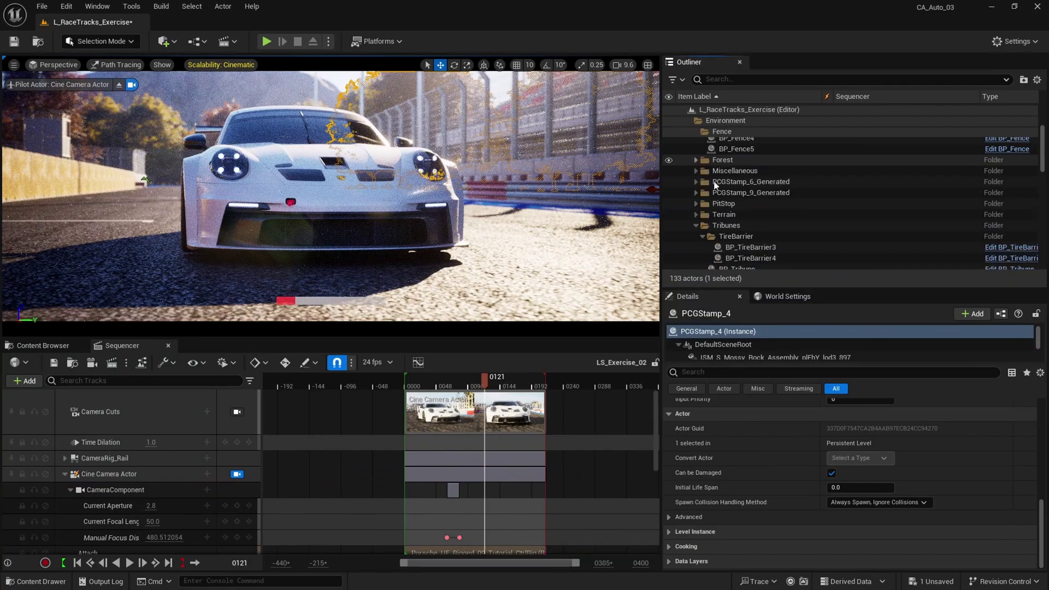
click(699, 229)
scroll(761, 244, down, 3)
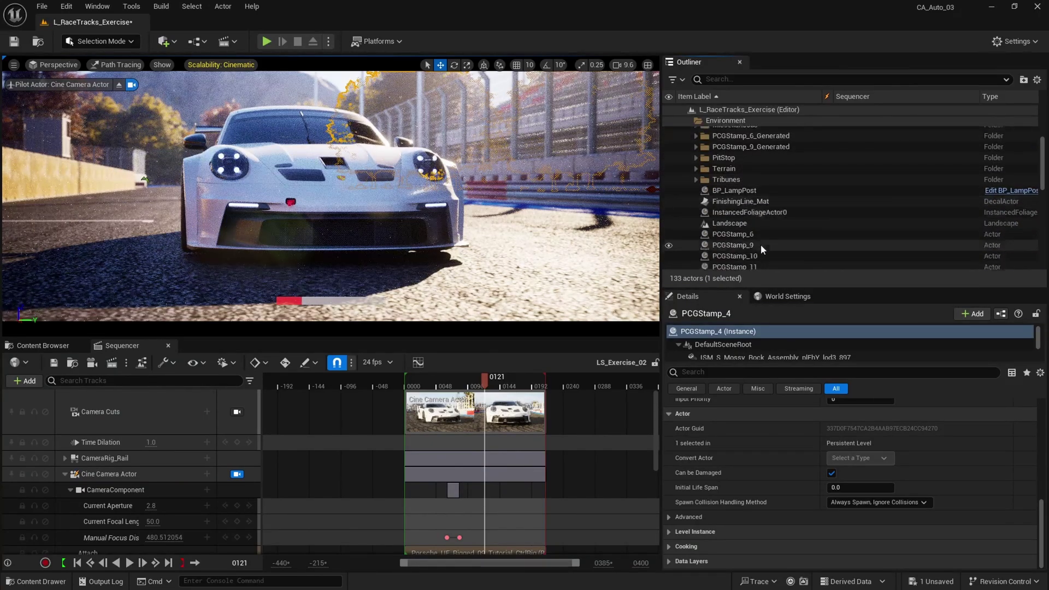
scroll(772, 248, down, 8)
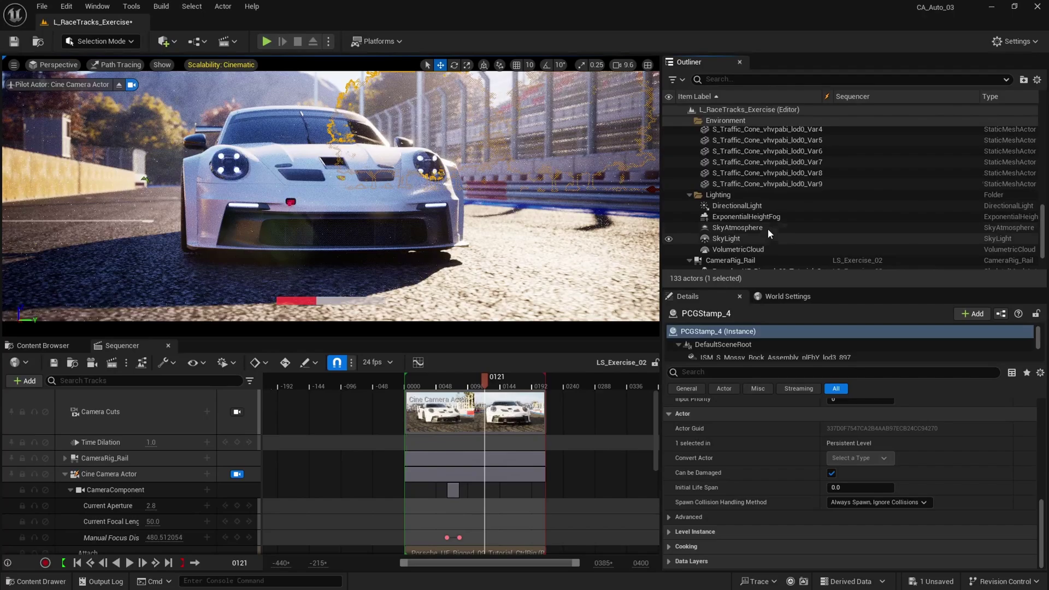
- Select ExponentialHeightFog, filter its Details by 'volu', and drag the volumetric fog Extinction Scale
click(771, 217)
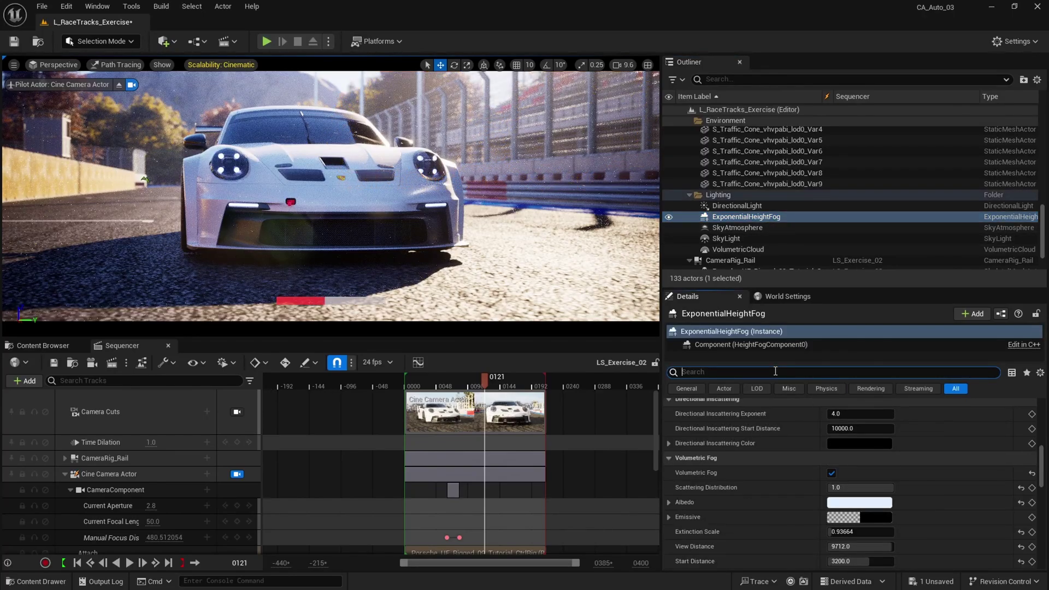
text(volu)
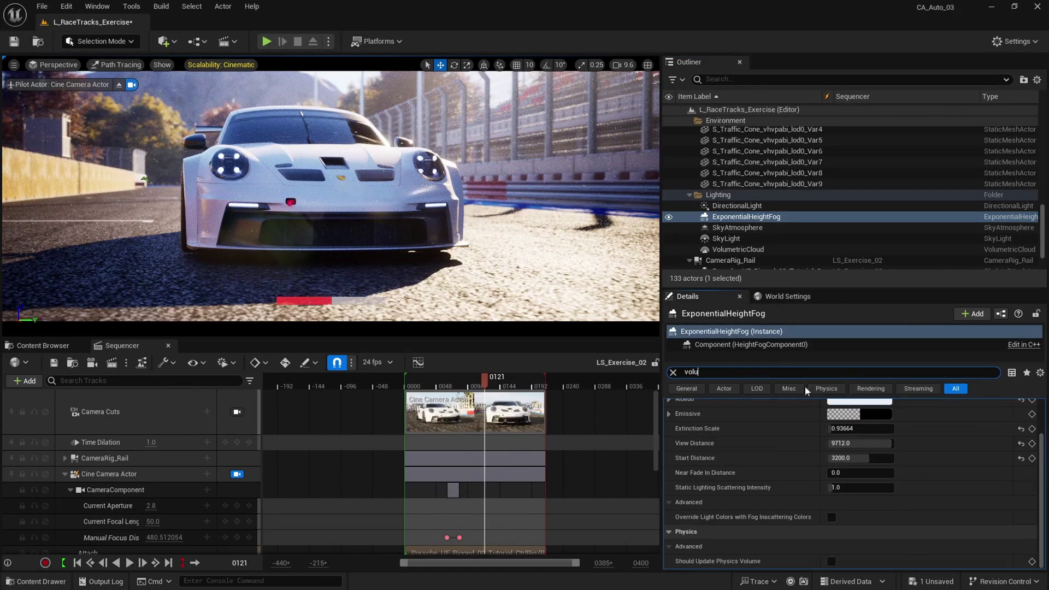
scroll(852, 437, up, 2)
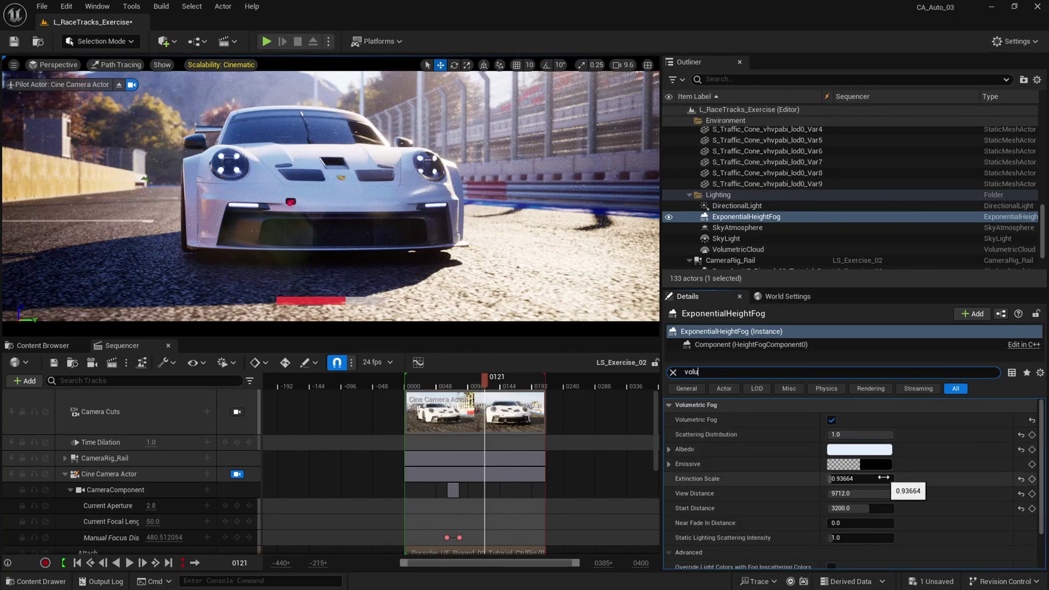
mouse_move(883, 478)
mouse_down()
mouse_move(929, 479)
mouse_move(873, 479)
mouse_up()
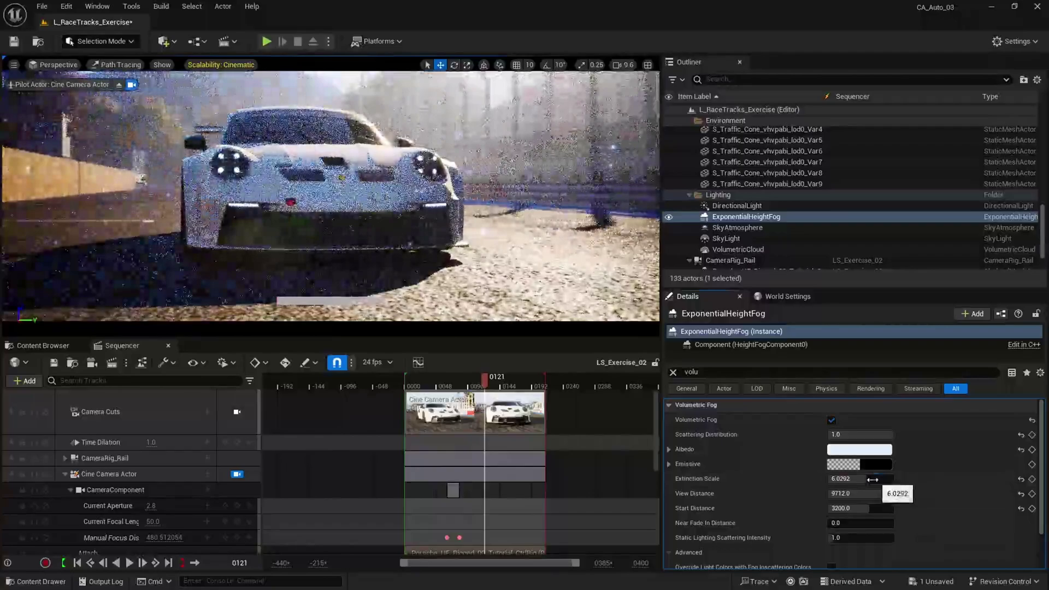
- Try View Distance 1000, undo it back to 9712.0, and lower Extinction Scale to 0.17128
click(860, 493)
text(1000)
key(Return)
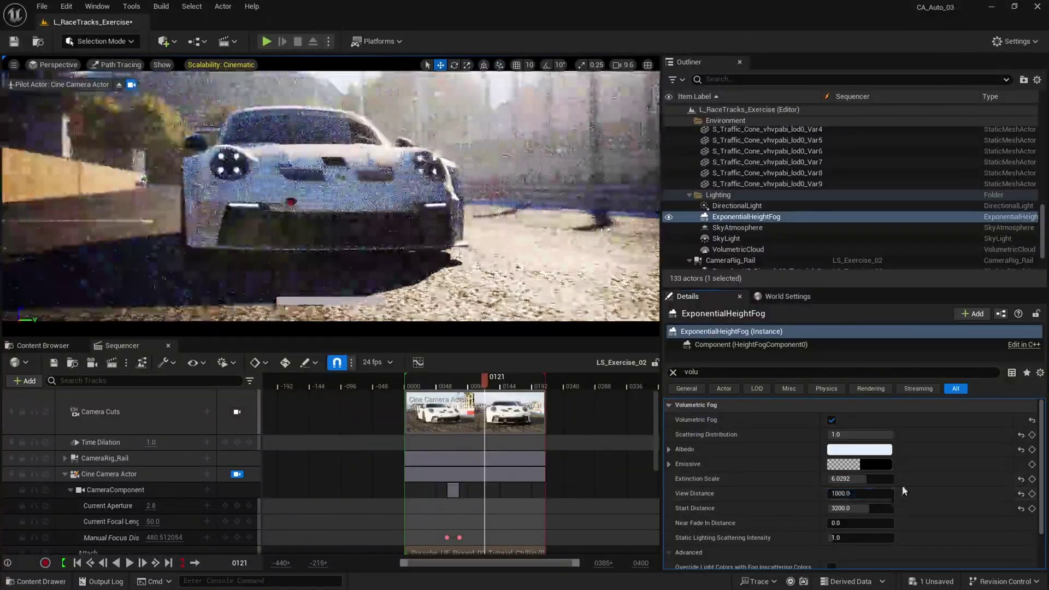
key(ctrl+z)
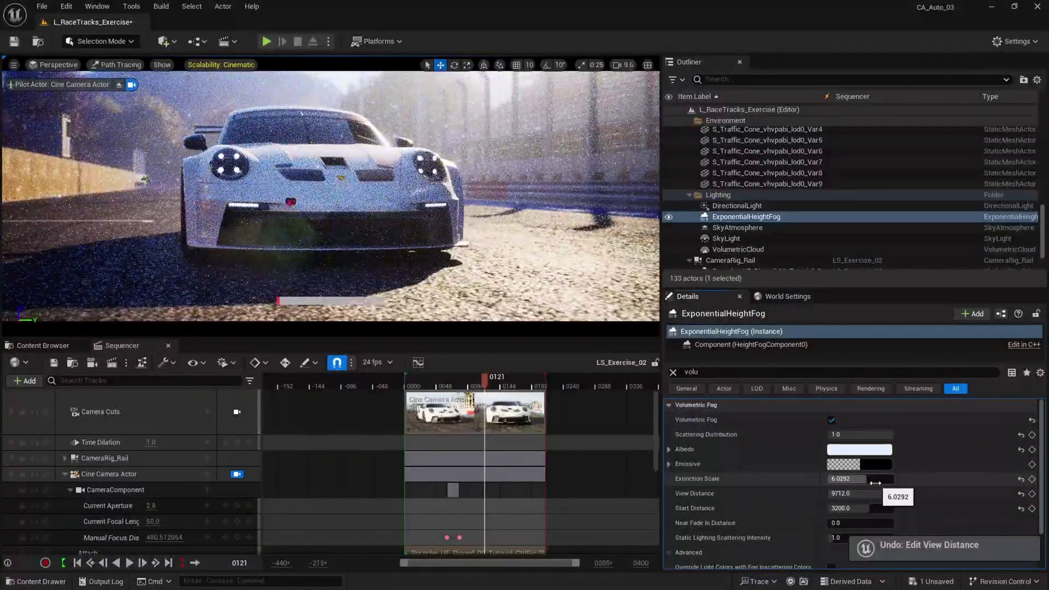
drag(875, 480, 859, 478)
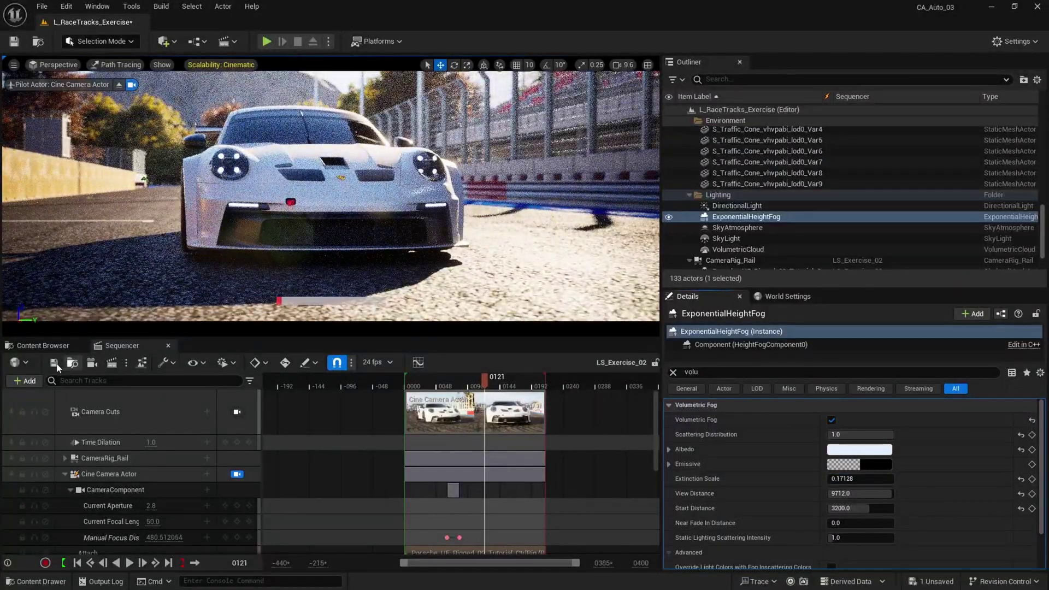
click(460, 376)
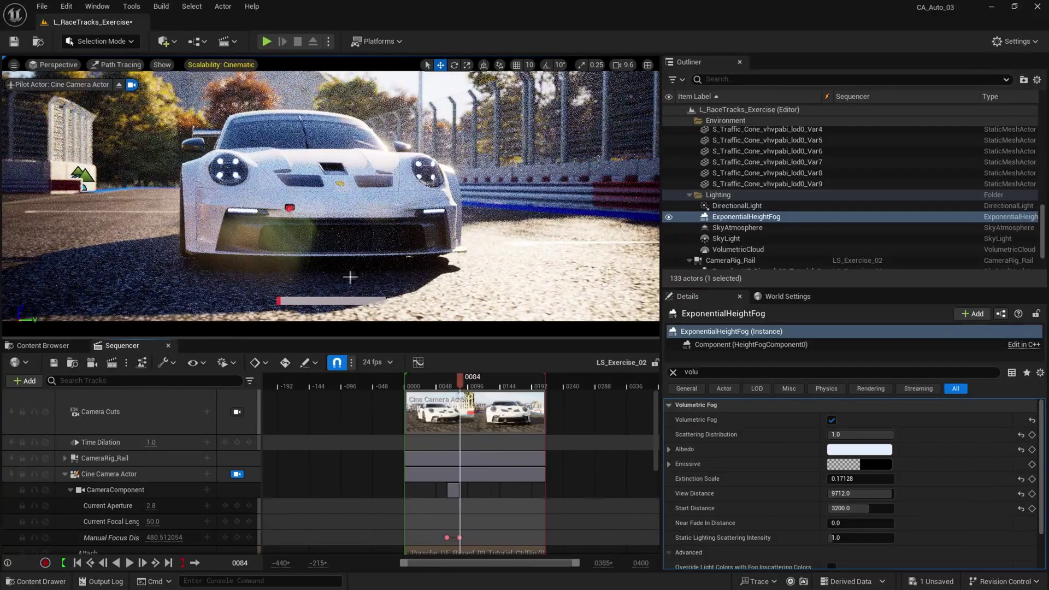
click(484, 380)
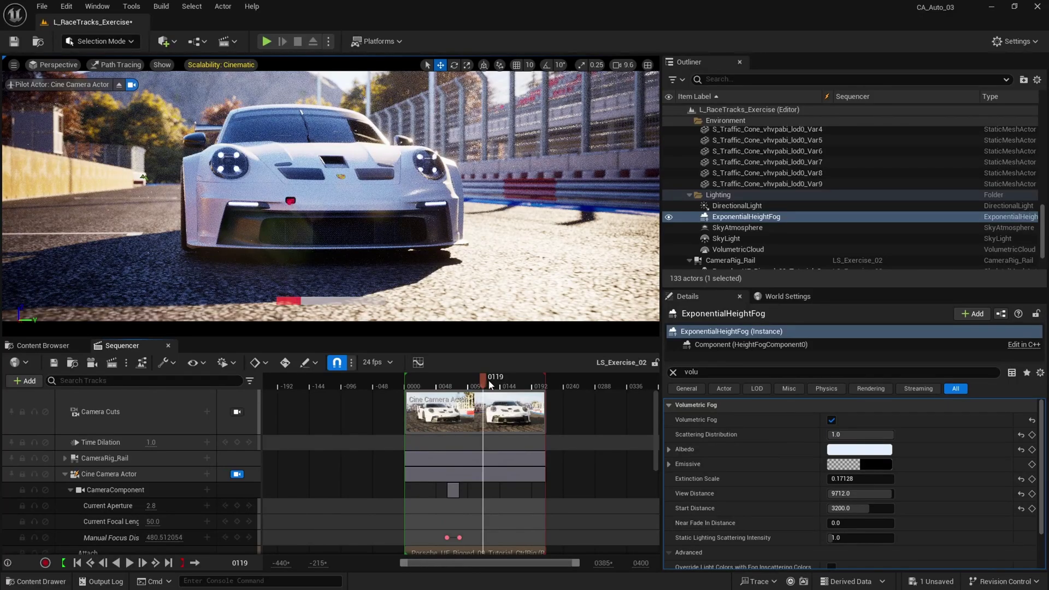
click(483, 385)
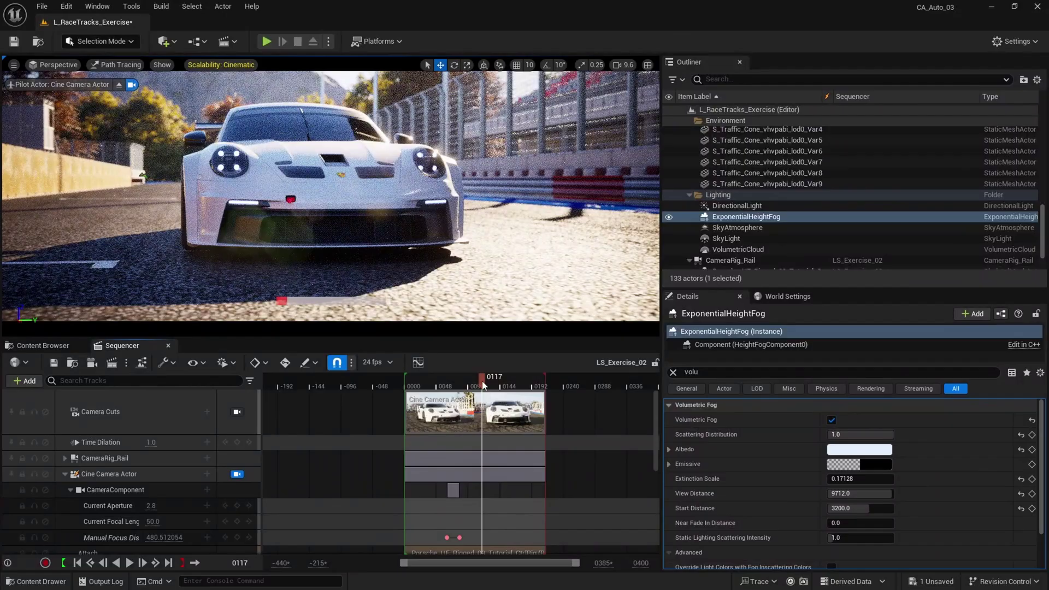
click(476, 384)
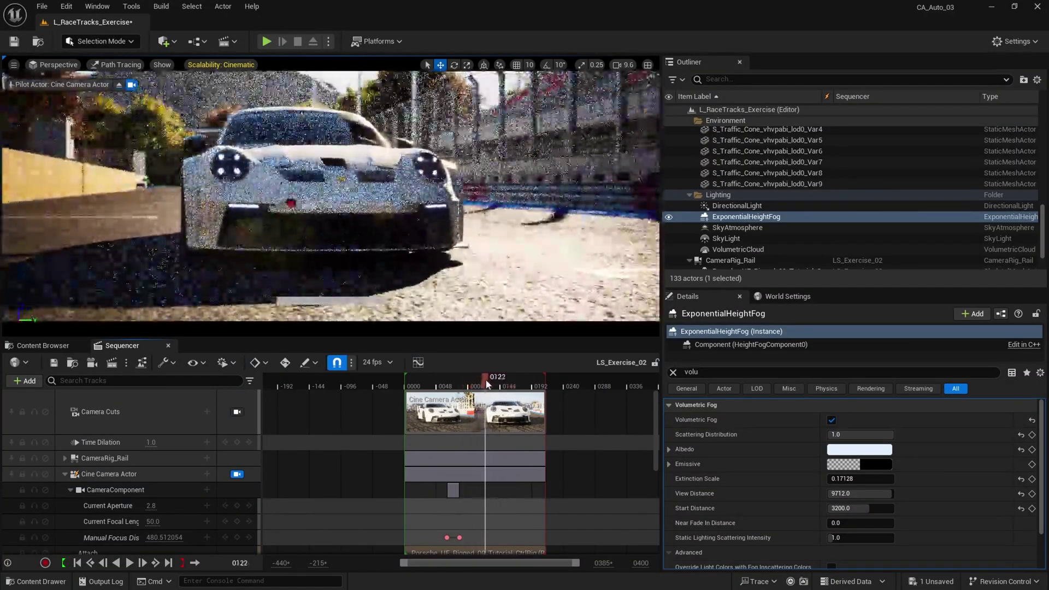
click(473, 382)
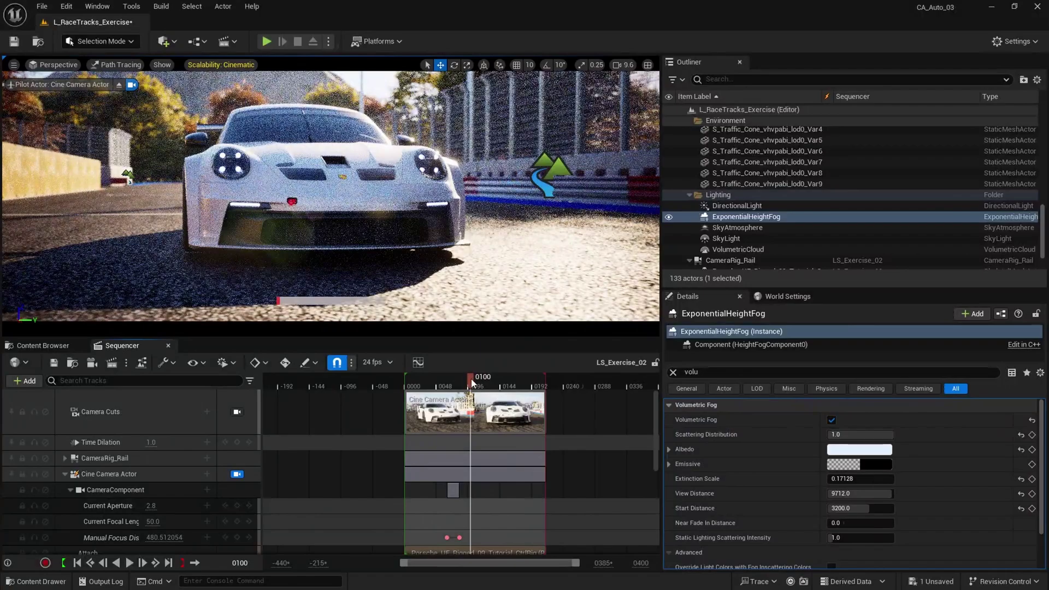
drag(473, 382, 492, 382)
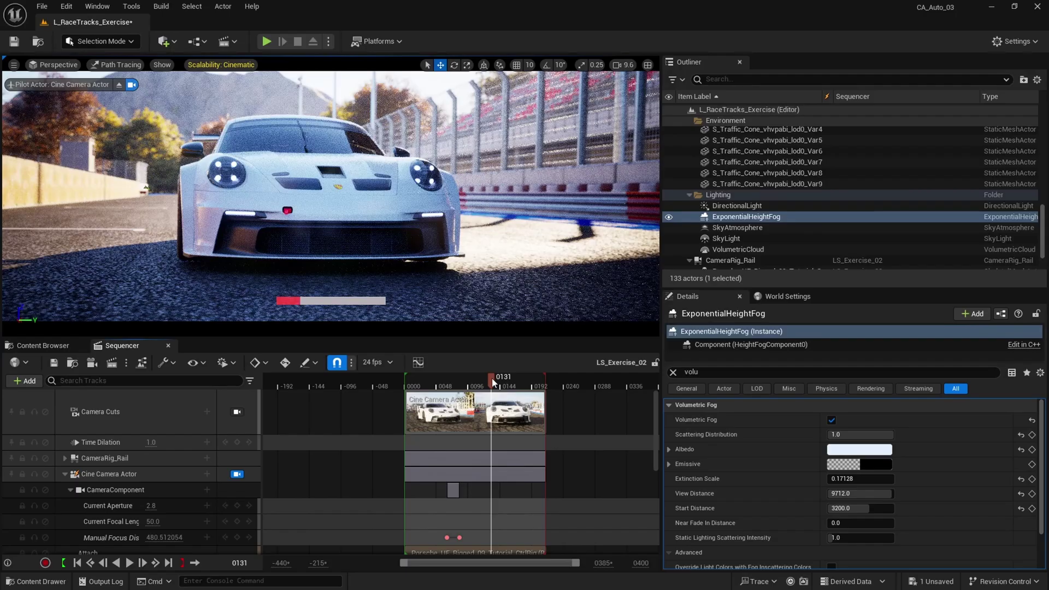
mouse_move(493, 382)
mouse_down()
mouse_move(506, 382)
mouse_move(459, 382)
mouse_move(500, 386)
mouse_move(461, 388)
mouse_move(487, 388)
mouse_up()
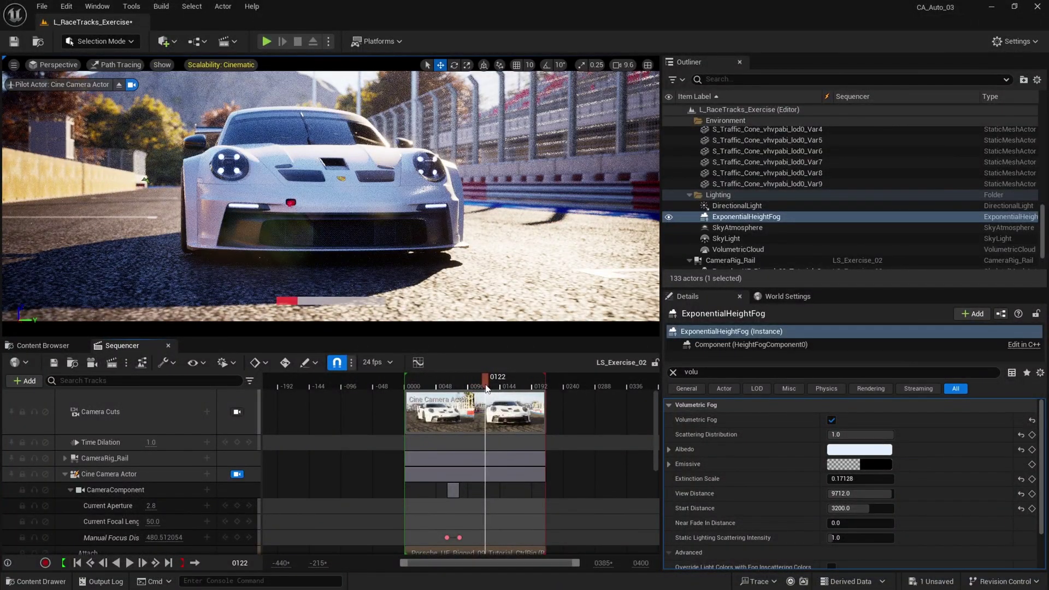
mouse_move(486, 389)
mouse_down()
mouse_move(497, 389)
mouse_move(473, 387)
mouse_move(490, 385)
mouse_up()
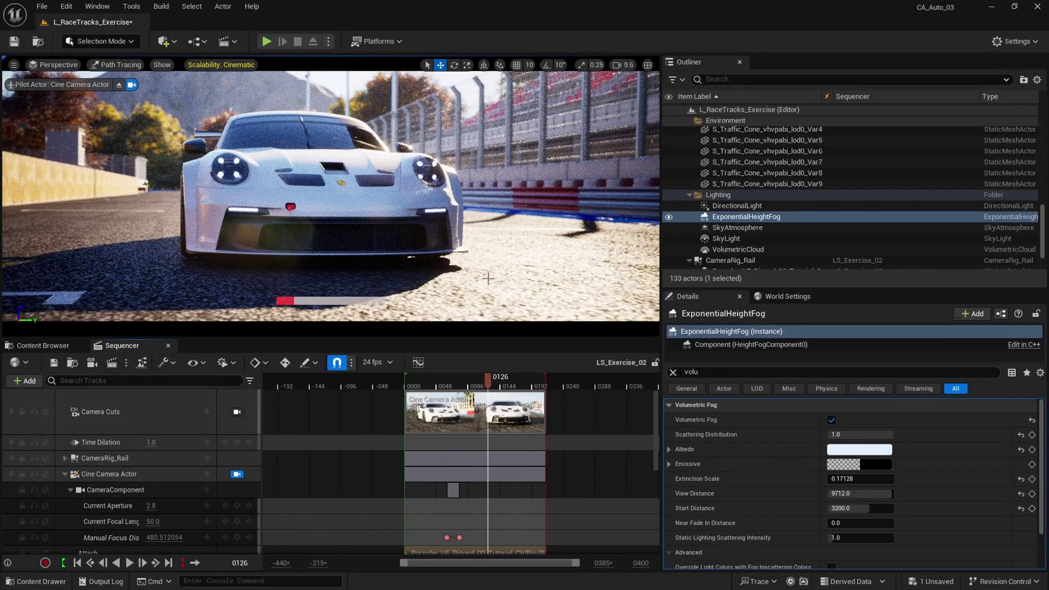
mouse_move(493, 380)
mouse_down()
mouse_move(470, 378)
mouse_move(490, 381)
mouse_up()
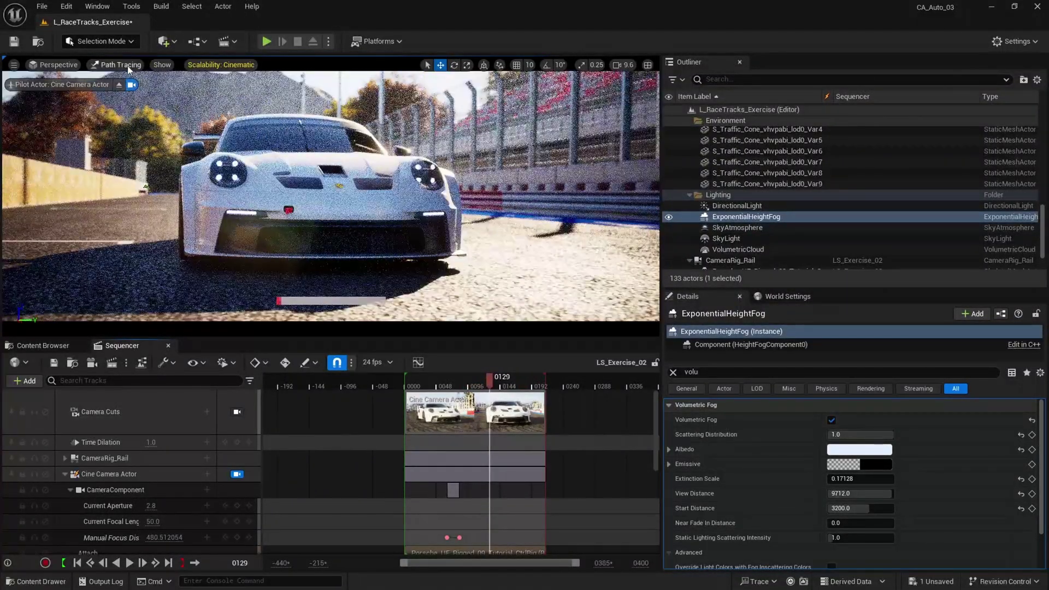